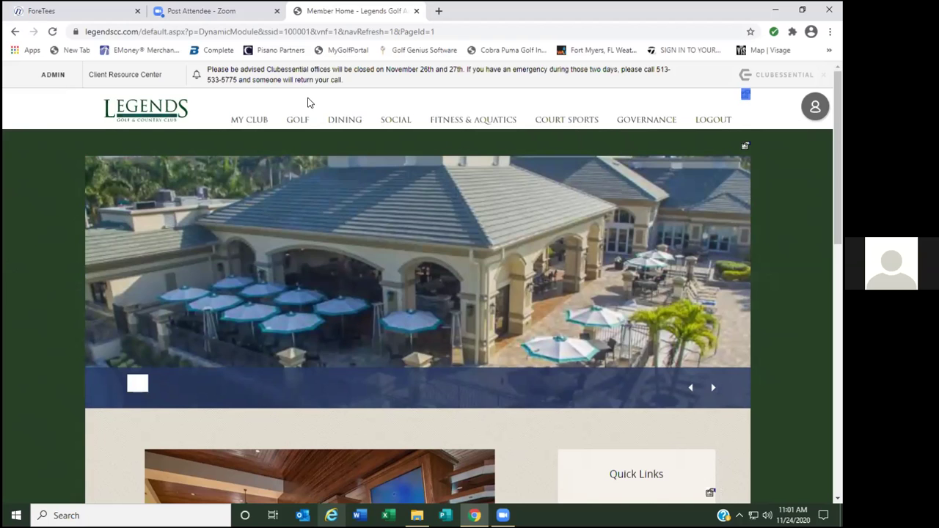
Look over the Legends GOLF menu links, then switch to the ForeTees sign-in page.
mouse_move(273, 106)
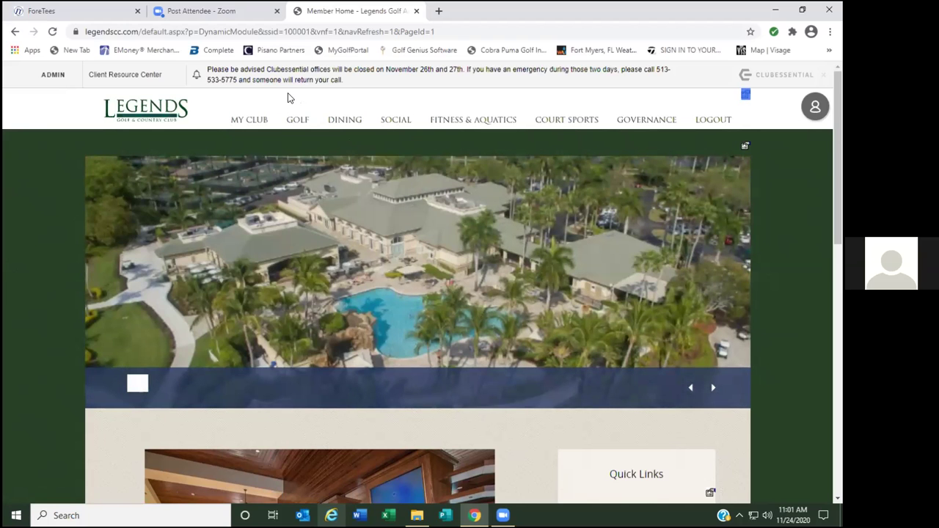
mouse_move(296, 122)
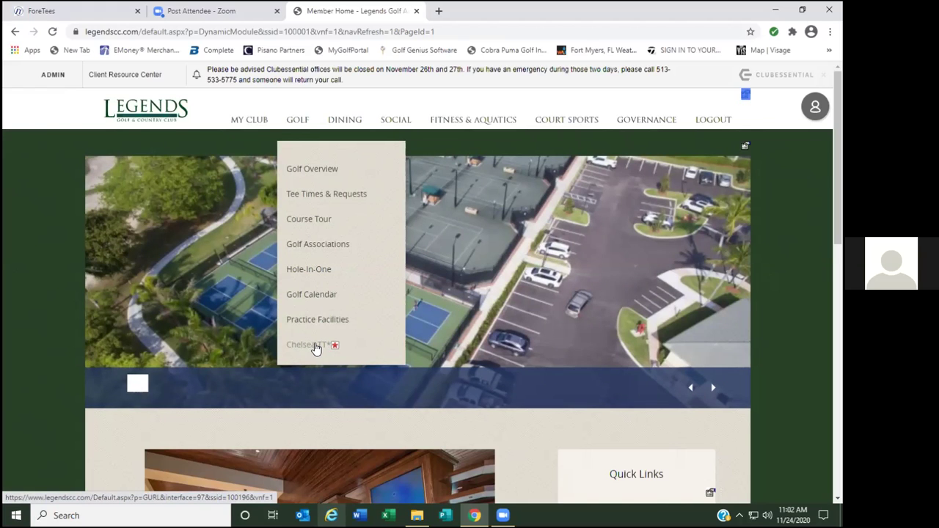
click(105, 14)
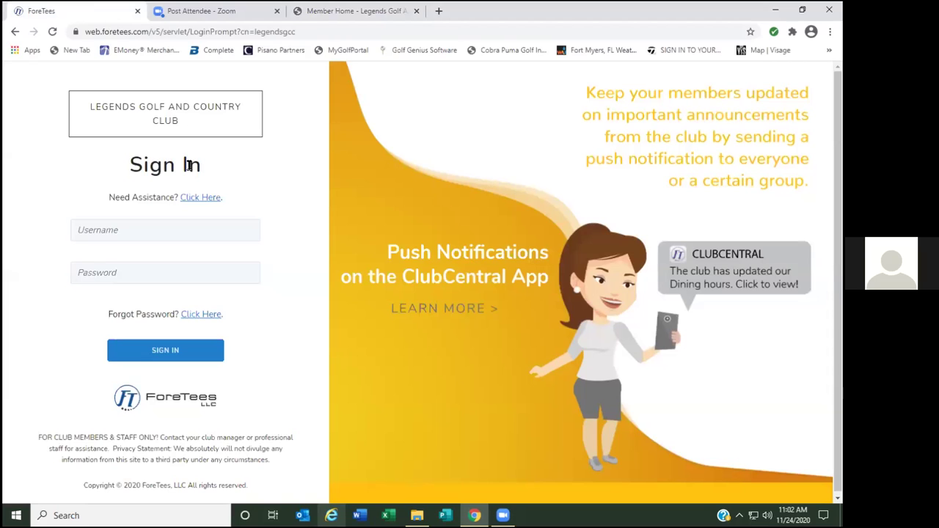
click(136, 230)
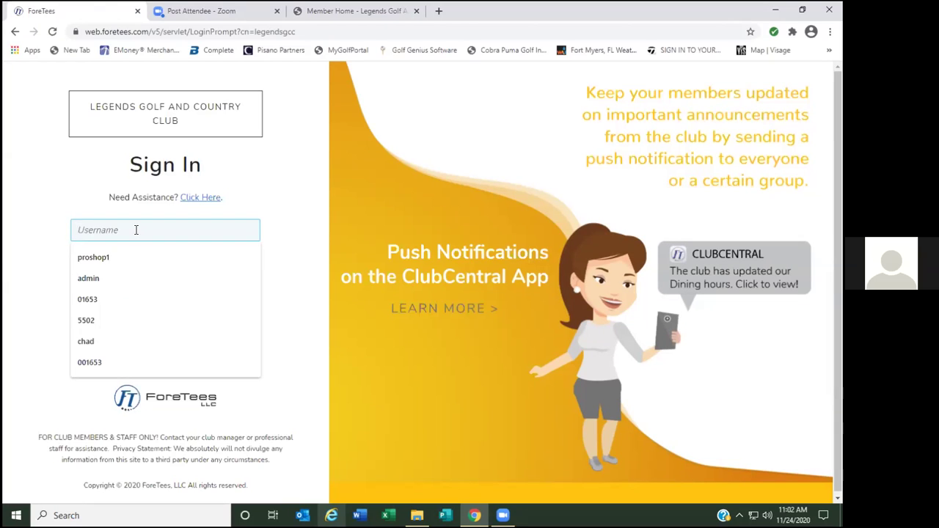
click(296, 288)
click(141, 275)
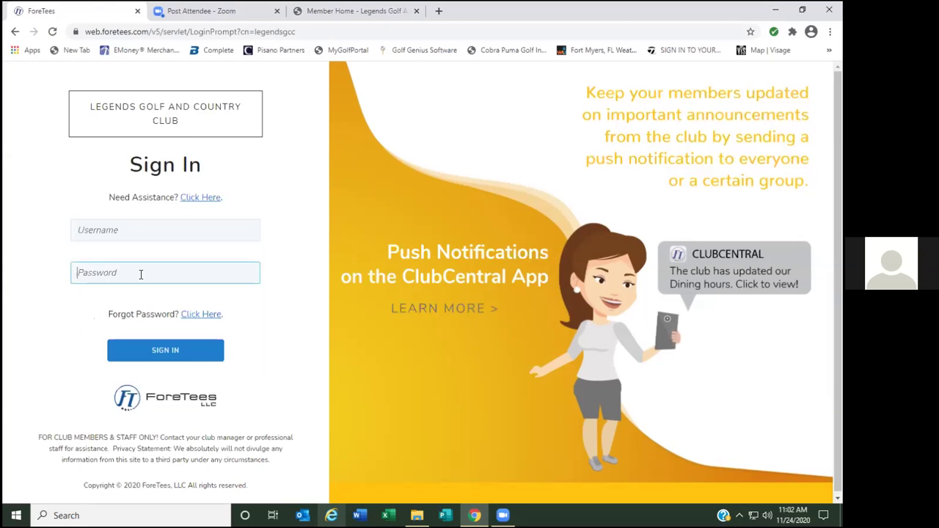
click(296, 199)
Sign in to ForeTees with the member number as username and the account password.
click(138, 229)
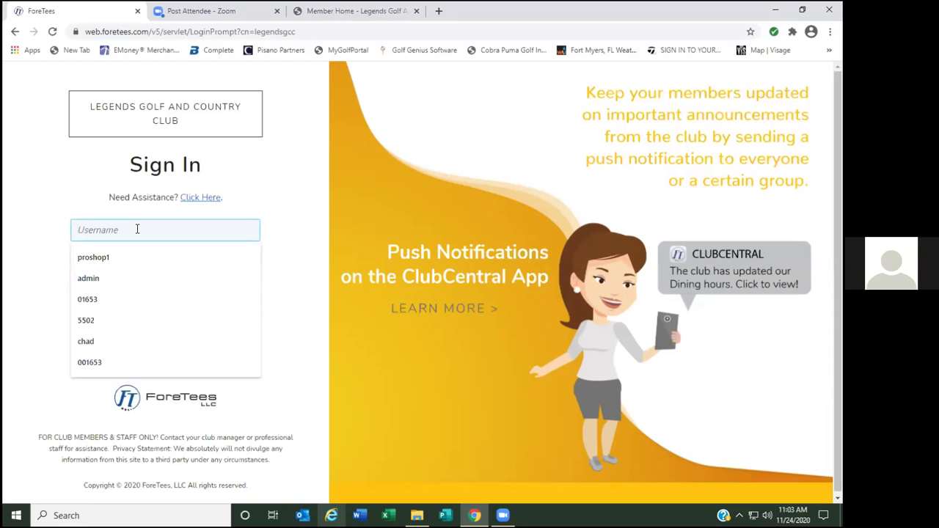
text(999999)
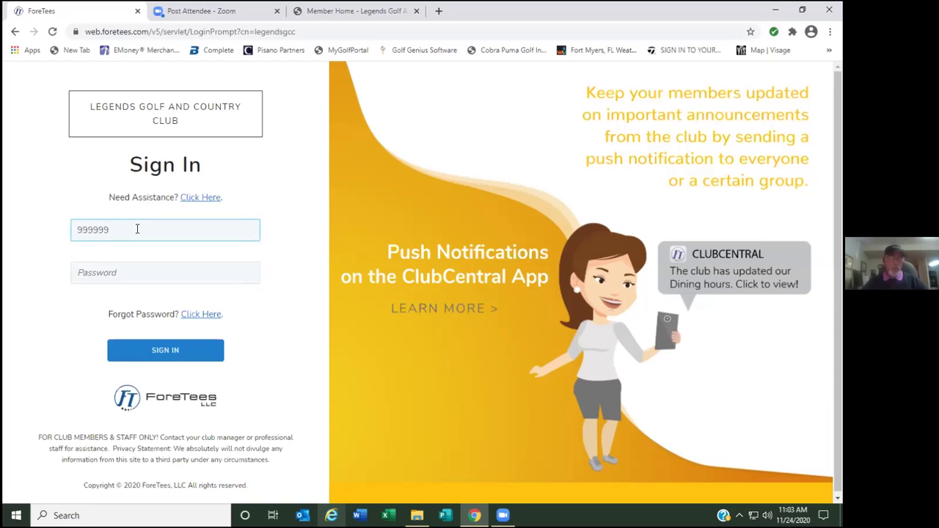
key(BackSpace)
key(BackSpace)
key(BackSpace)
key(BackSpace)
key(BackSpace)
key(BackSpace)
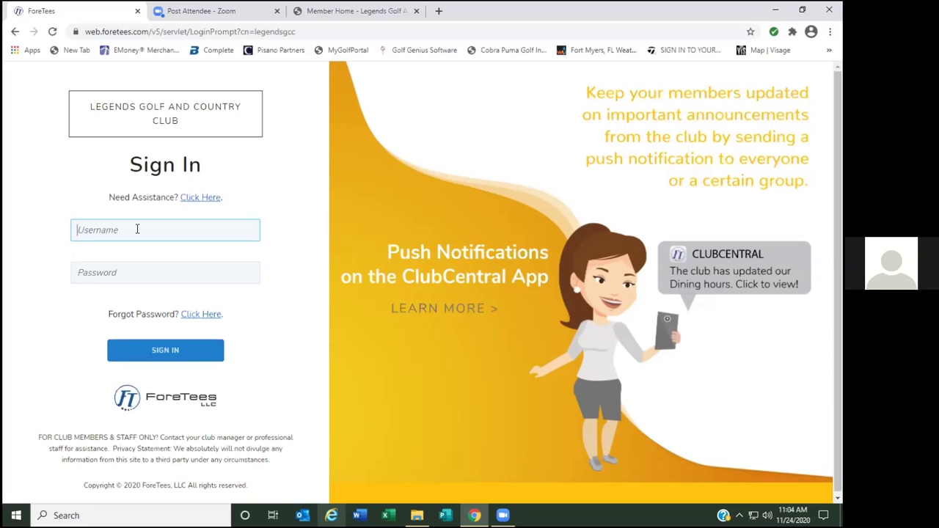
text(999999)
key(Tab)
text(*******)
key(Return)
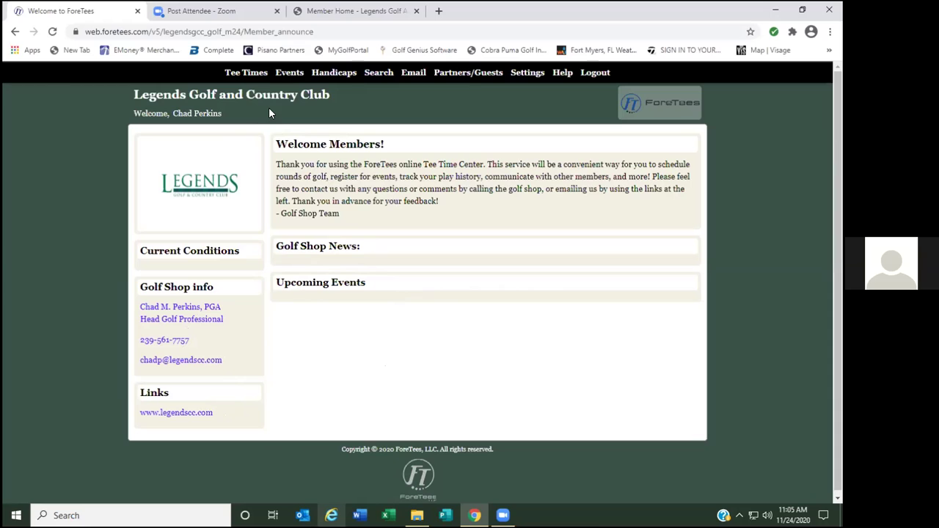
Go to Tee Times > Make, Change, or View Tee Times.
mouse_move(257, 77)
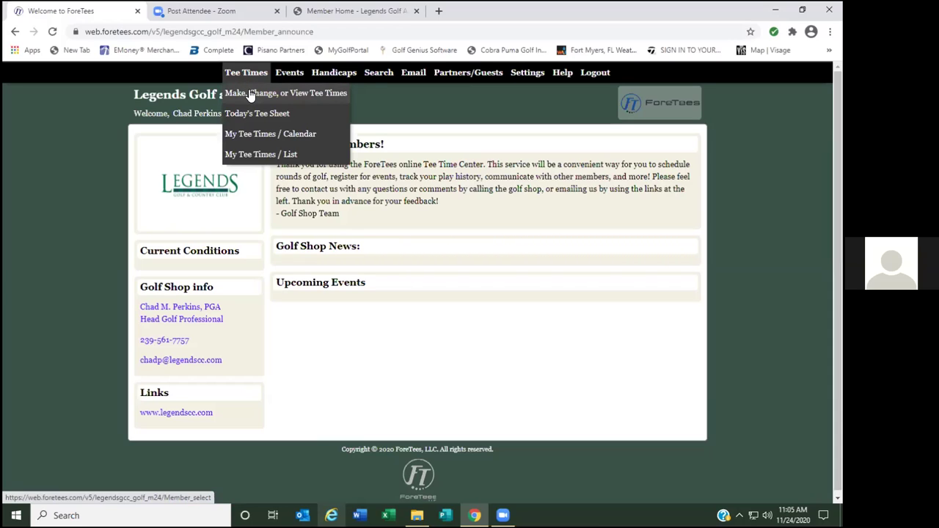
click(270, 93)
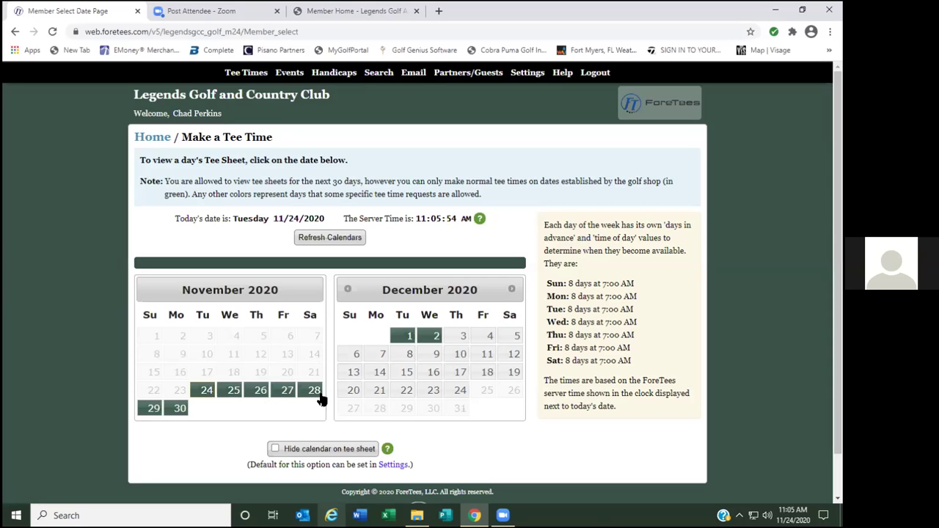
Open the November 29 tee sheet and start a Lottery request for that day.
click(152, 409)
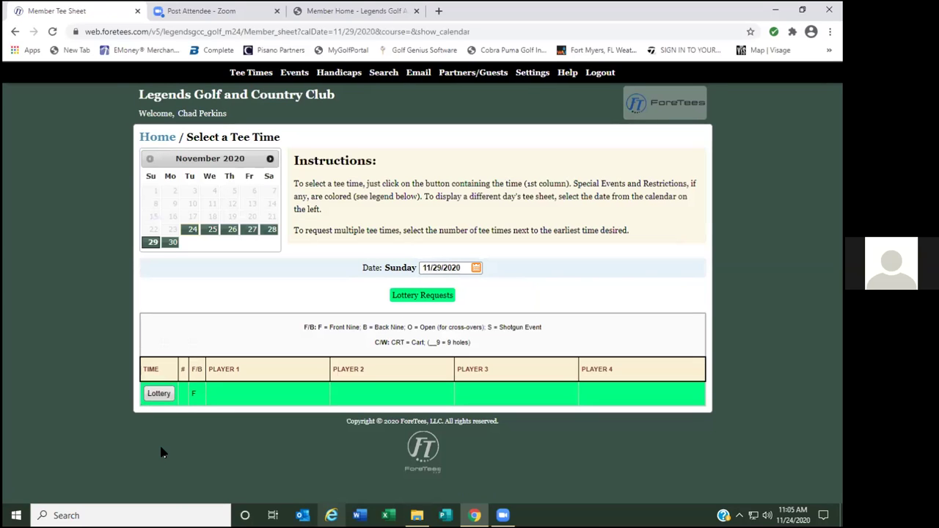
click(159, 394)
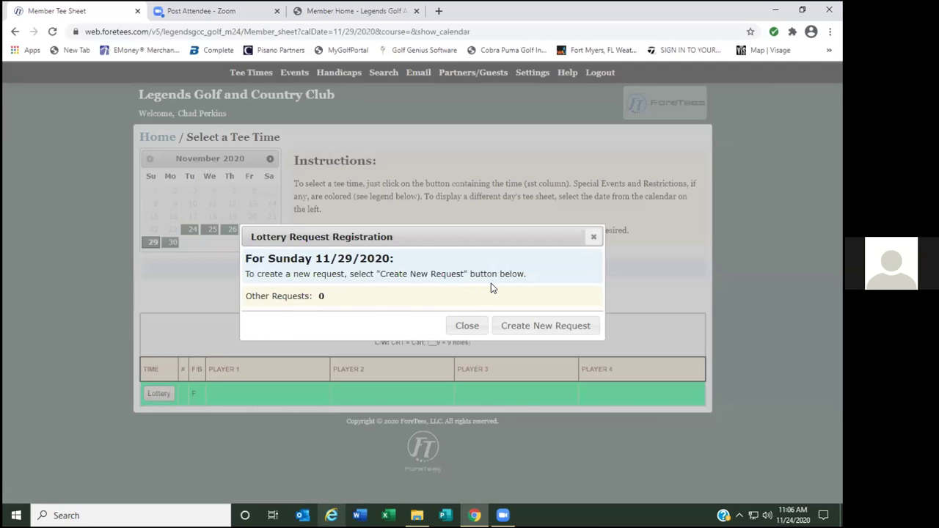
Create a new lottery request for 9:06 AM Front, one tee time, 8 hrs before and after.
click(547, 327)
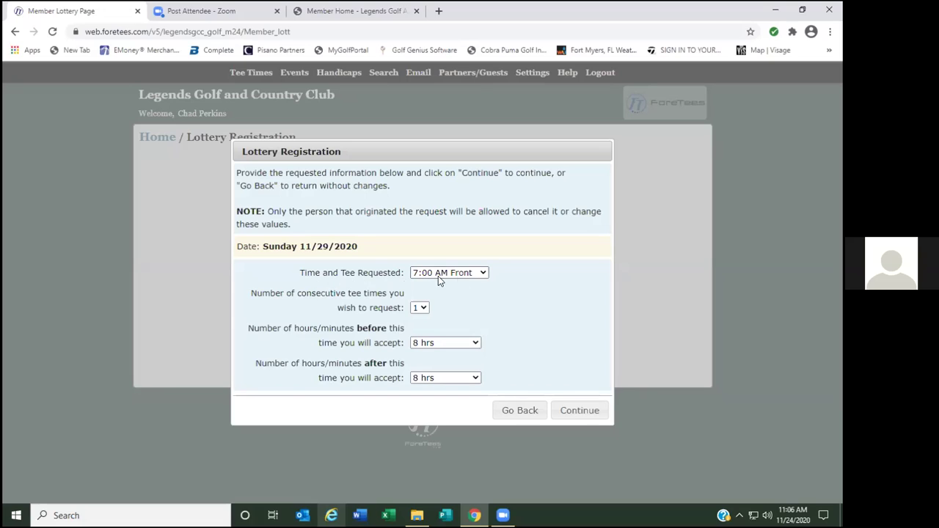
click(484, 273)
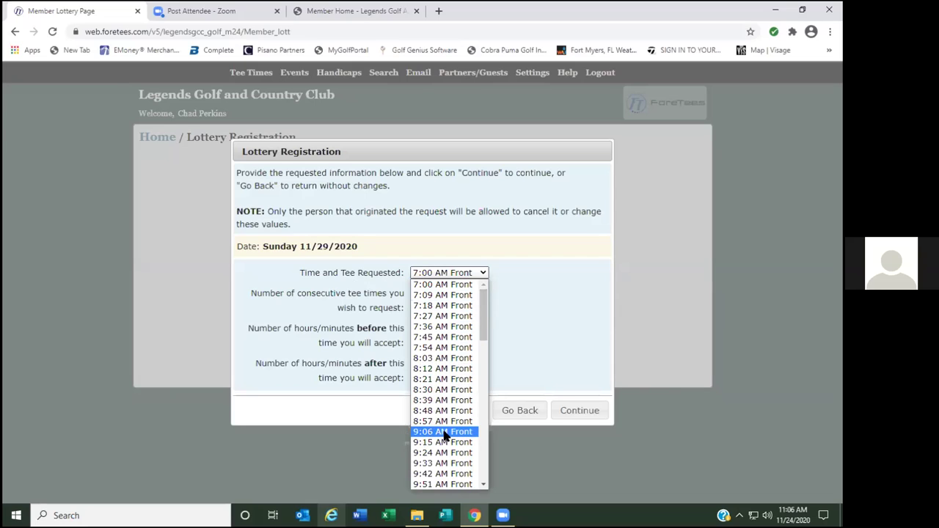
click(444, 433)
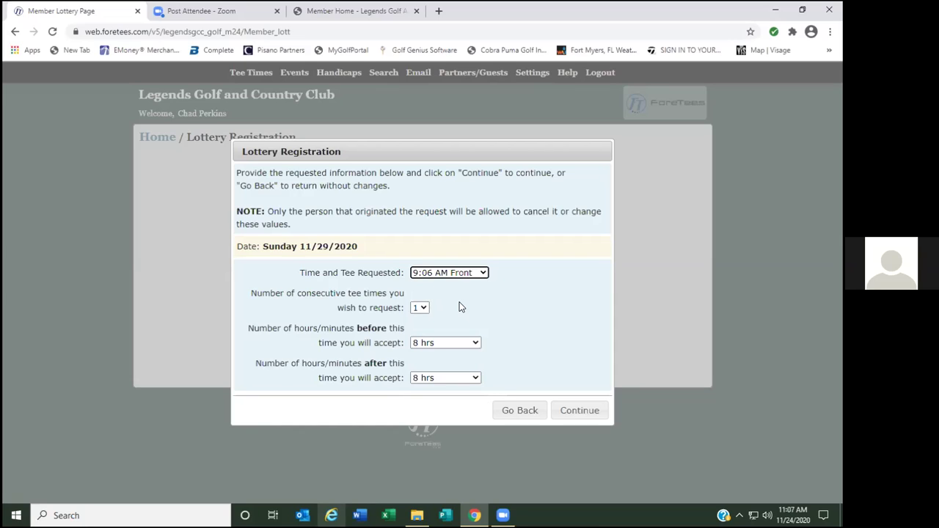
click(422, 308)
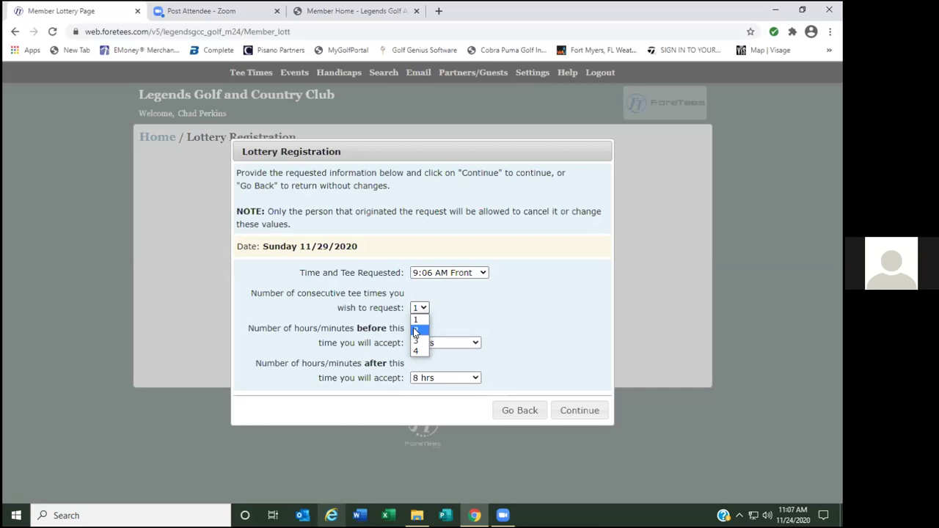
click(440, 308)
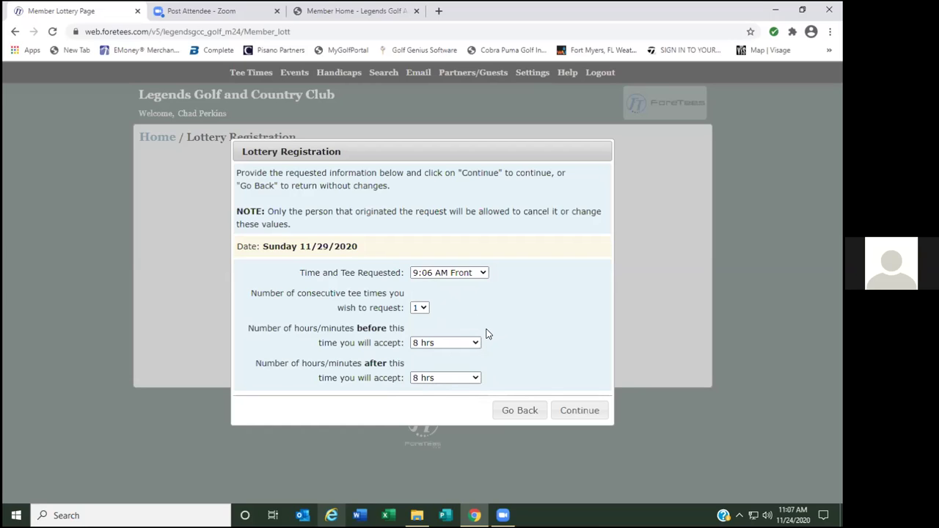
click(580, 411)
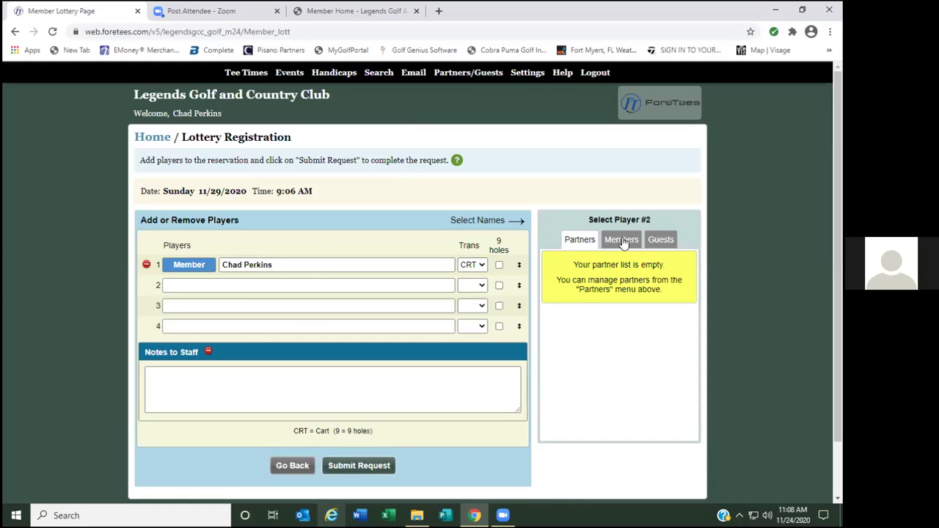
Search the full member list by surname and add three members as players 2, 3 and 4.
click(623, 245)
click(587, 259)
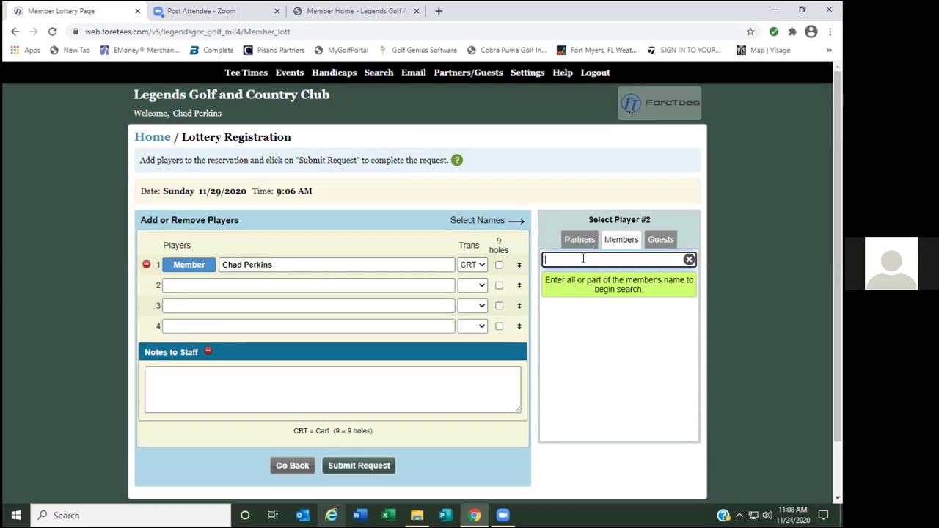
text(lada)
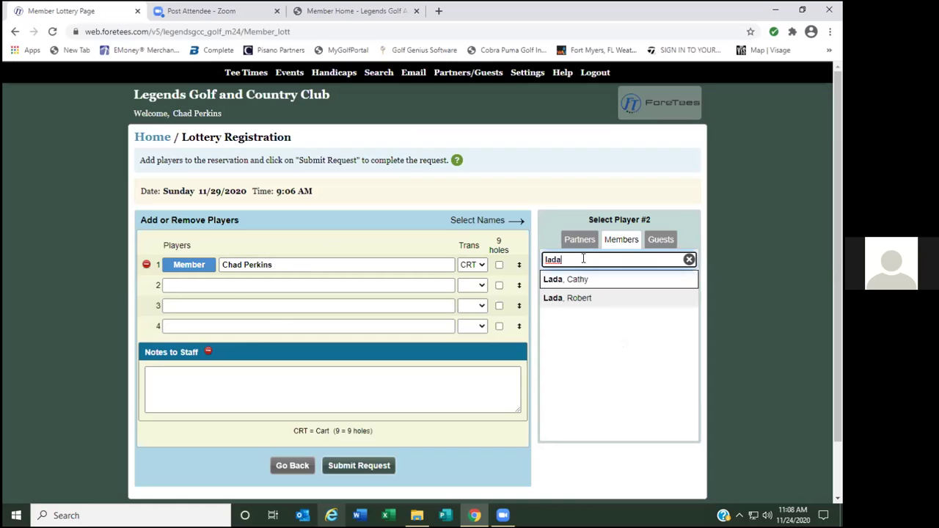
click(580, 300)
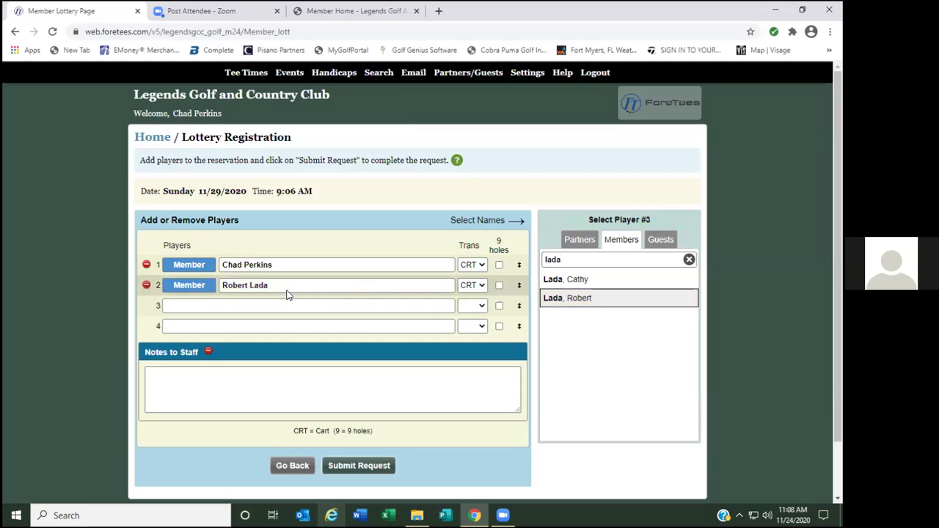
double_click(582, 258)
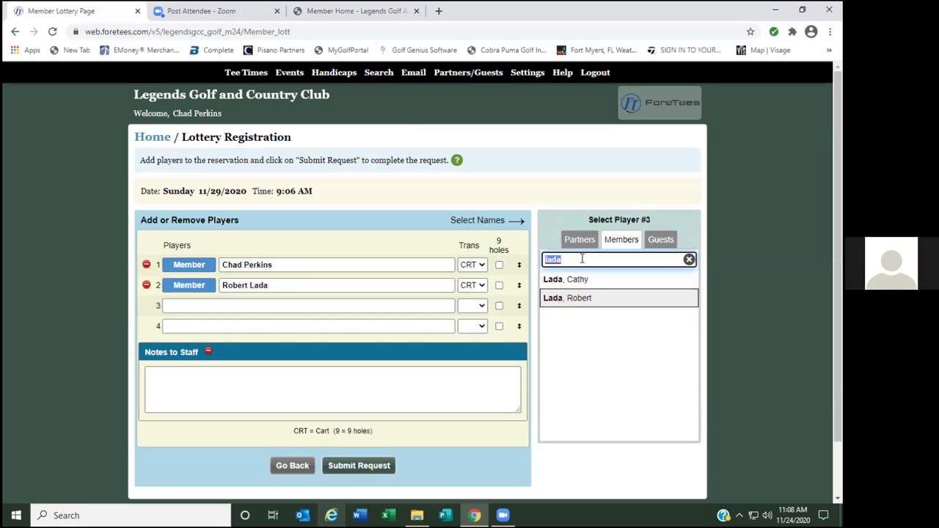
text(cummi)
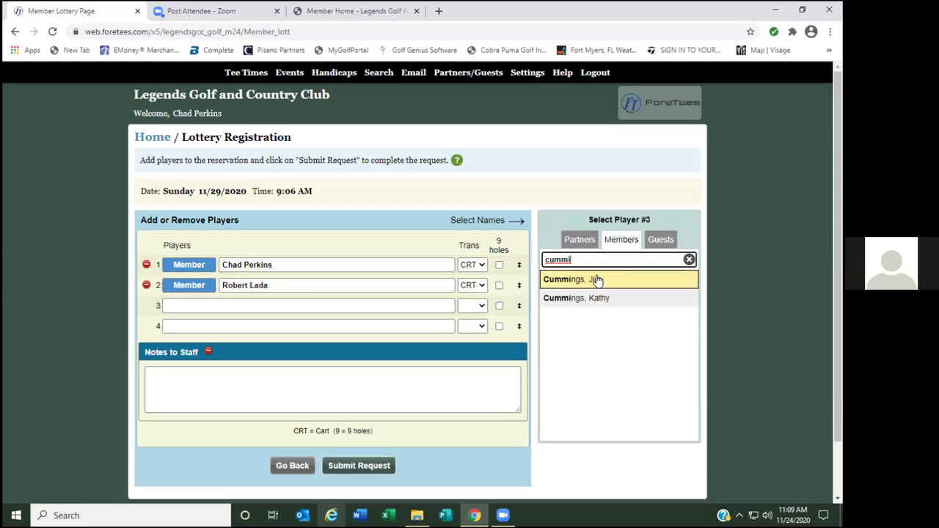
click(597, 279)
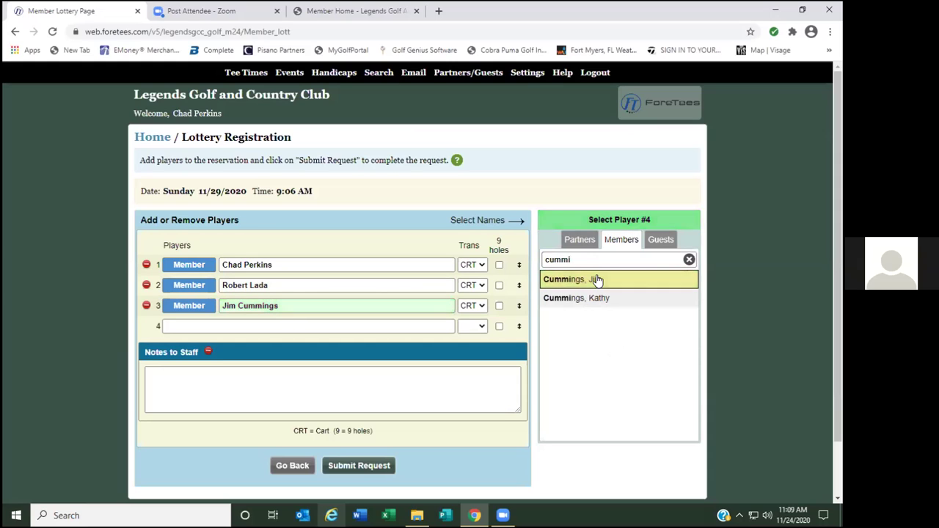
click(596, 258)
text(hoffman)
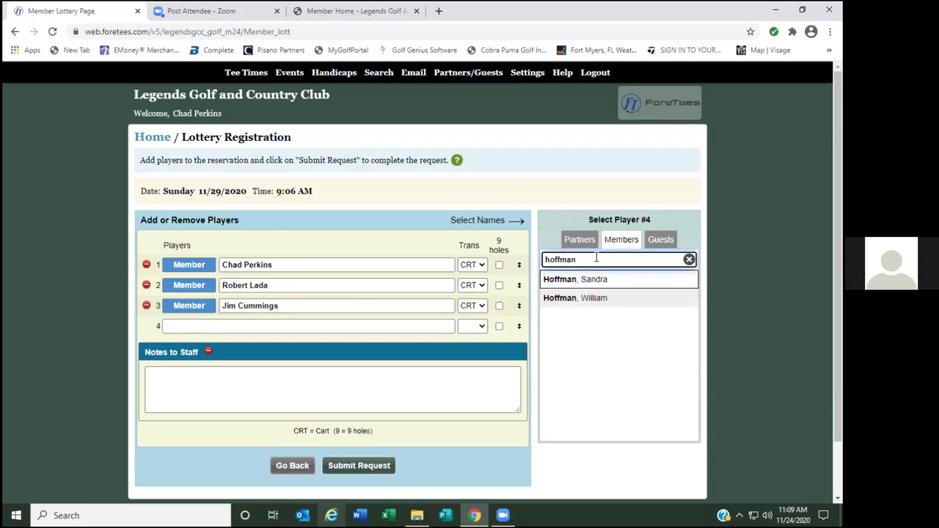
click(591, 301)
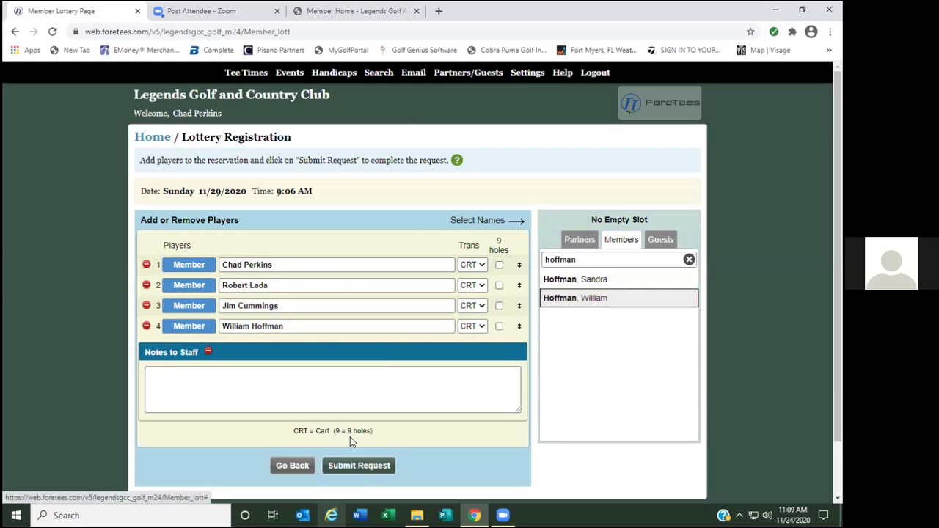
click(177, 376)
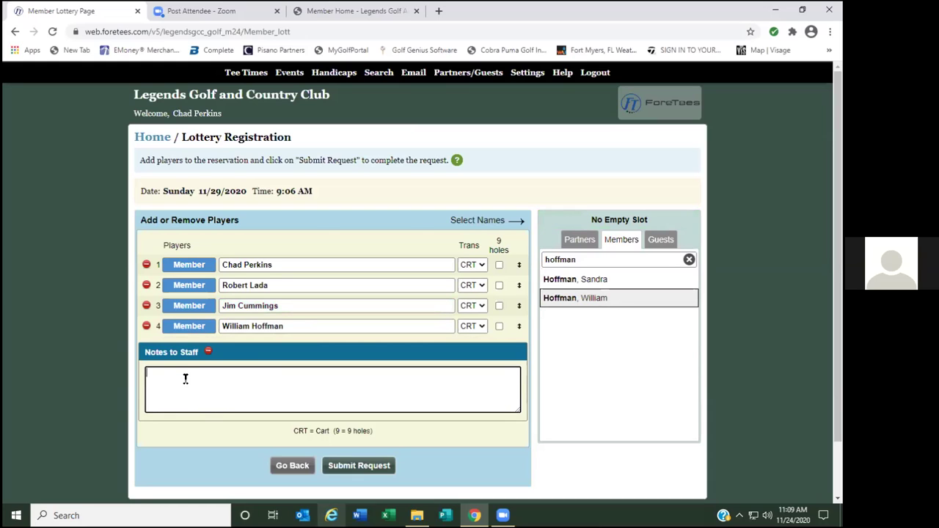
text(11111111111111111)
key(BackSpace)
key(BackSpace)
key(BackSpace)
key(BackSpace)
key(BackSpace)
key(BackSpace)
key(BackSpace)
key(BackSpace)
key(BackSpace)
key(BackSpace)
key(BackSpace)
key(BackSpace)
key(BackSpace)
key(BackSpace)
key(BackSpace)
key(BackSpace)
key(BackSpace)
click(482, 265)
click(482, 286)
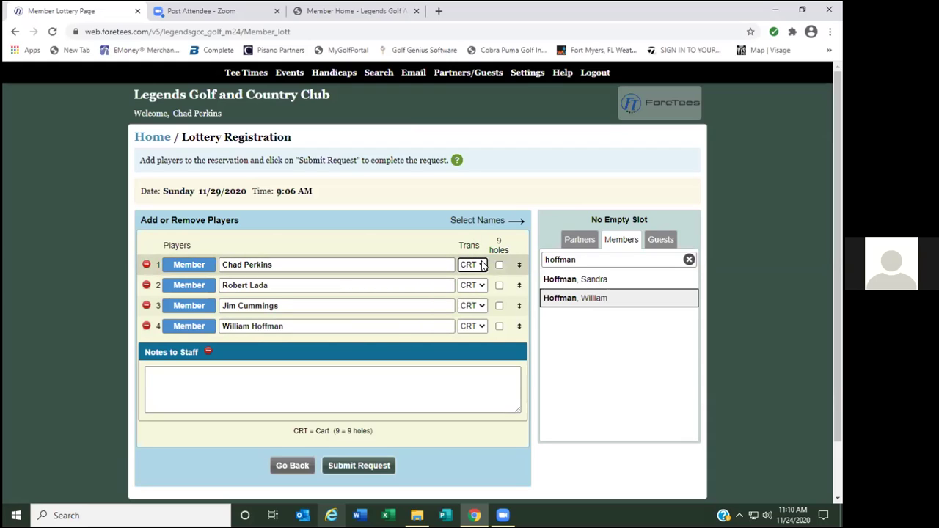
click(482, 286)
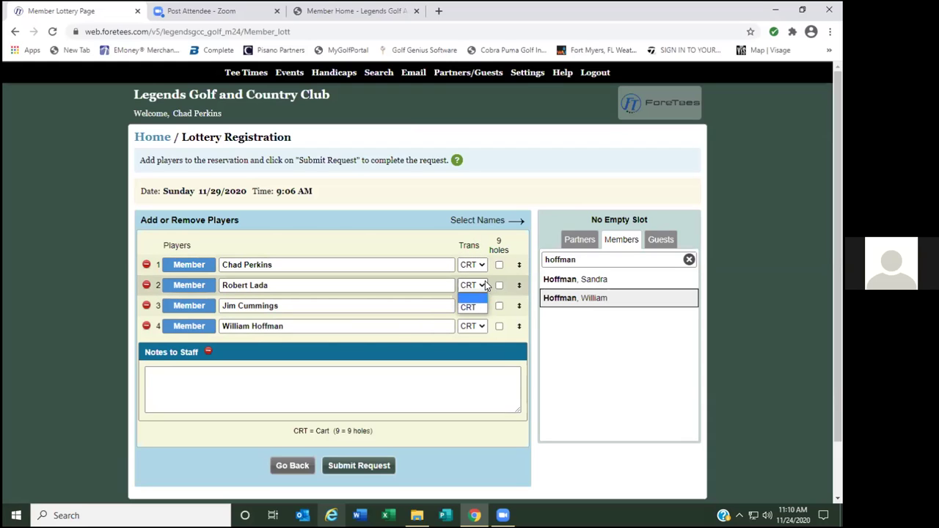
click(484, 310)
click(482, 307)
click(482, 325)
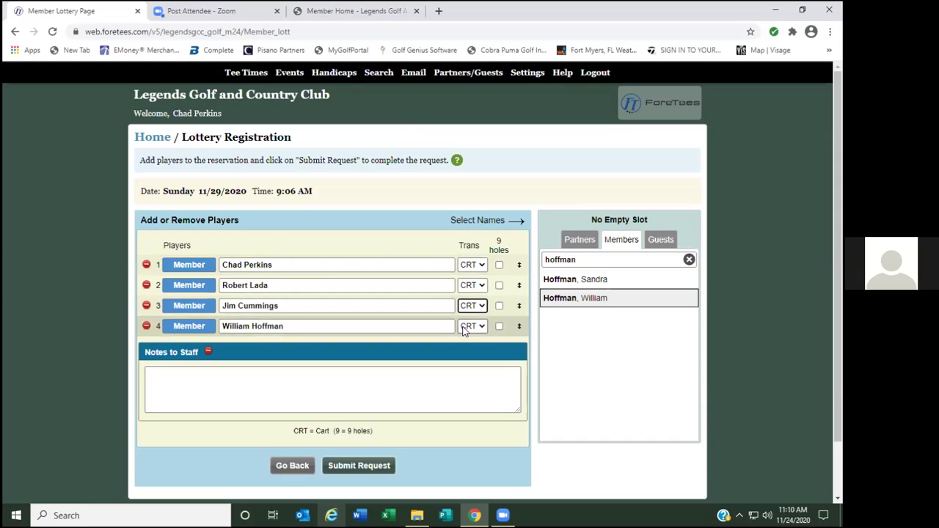
click(499, 265)
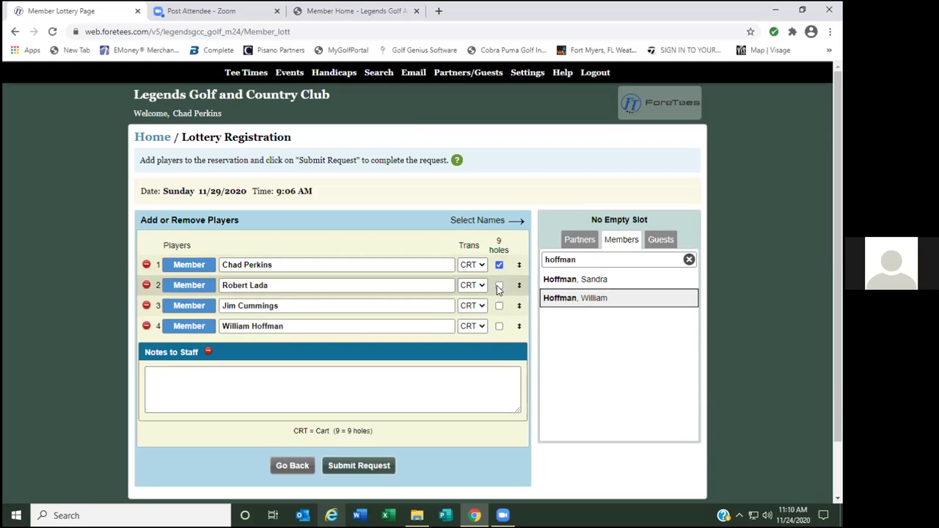
click(499, 285)
click(499, 306)
click(499, 327)
click(499, 306)
click(500, 287)
click(499, 266)
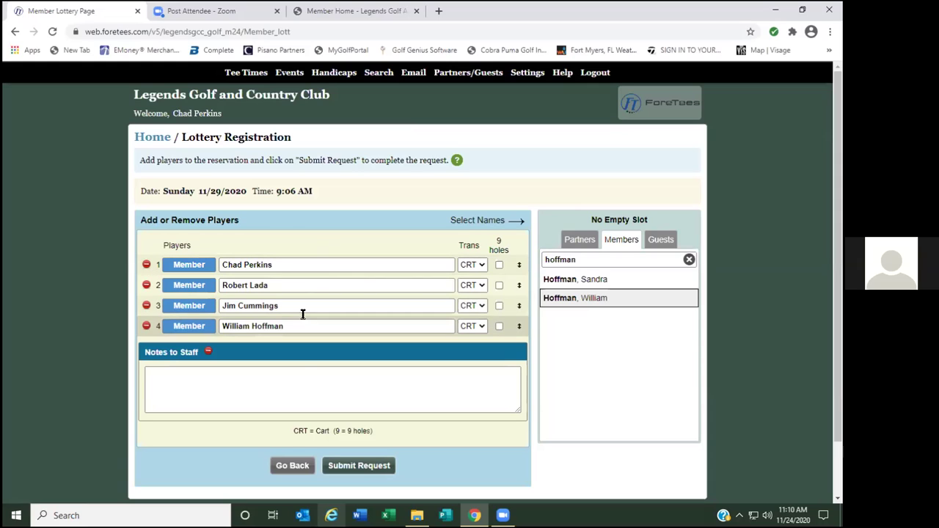
Submit the four-player lottery request and continue past the success message.
click(354, 469)
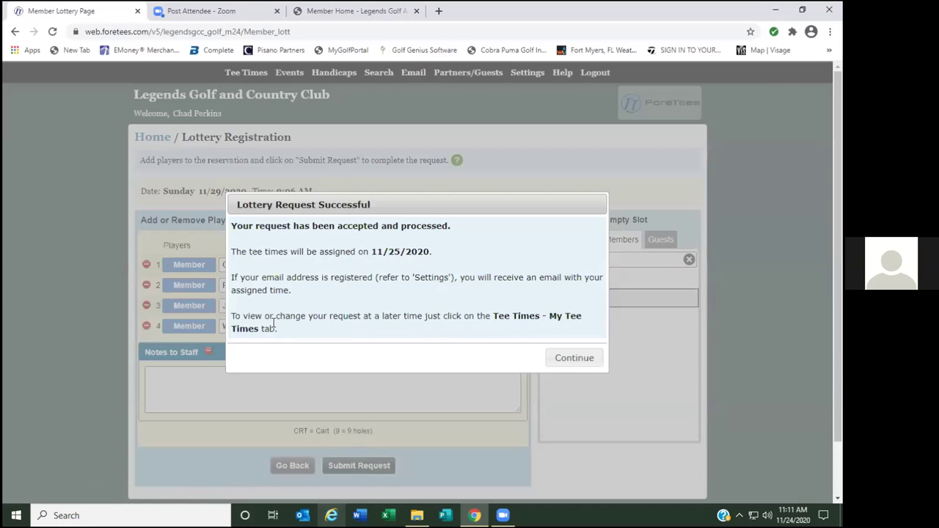
click(576, 358)
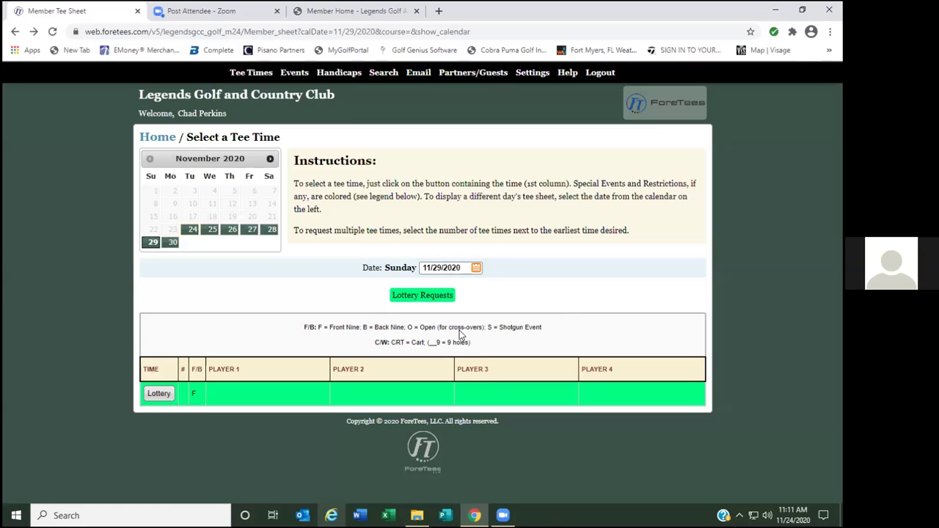
Return to Make Tee Times, open November 29 and choose Lottery again.
mouse_move(251, 73)
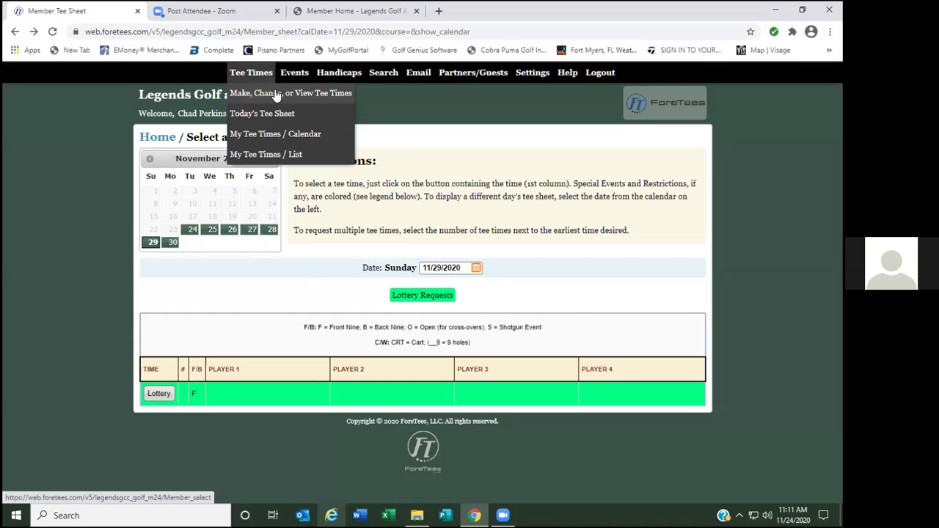
click(275, 94)
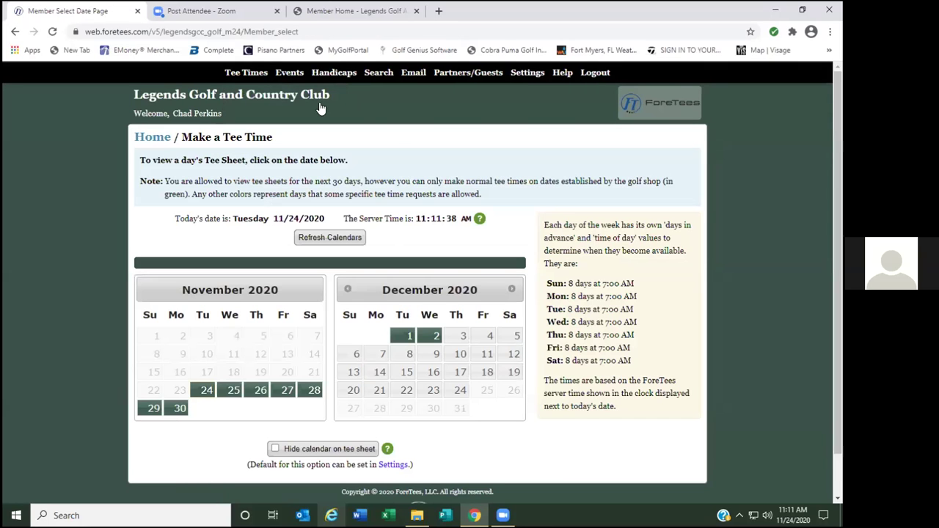
click(152, 409)
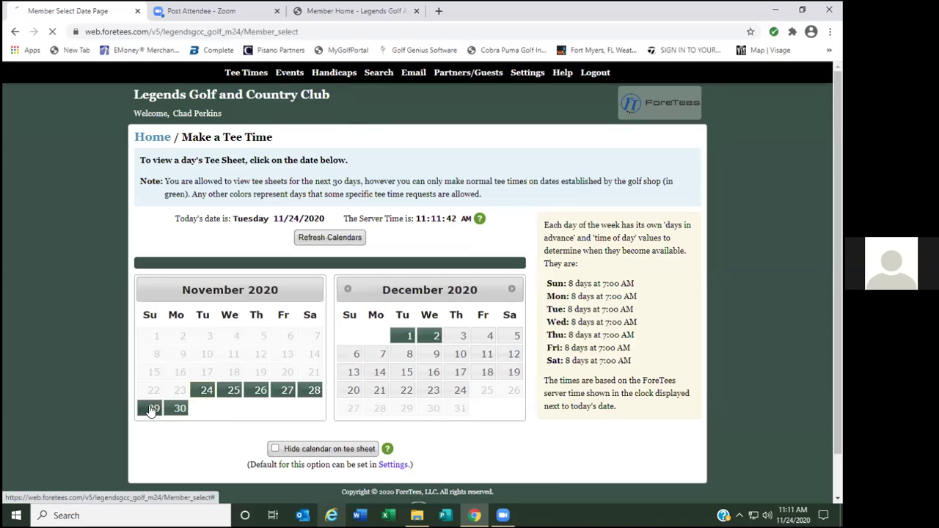
click(158, 394)
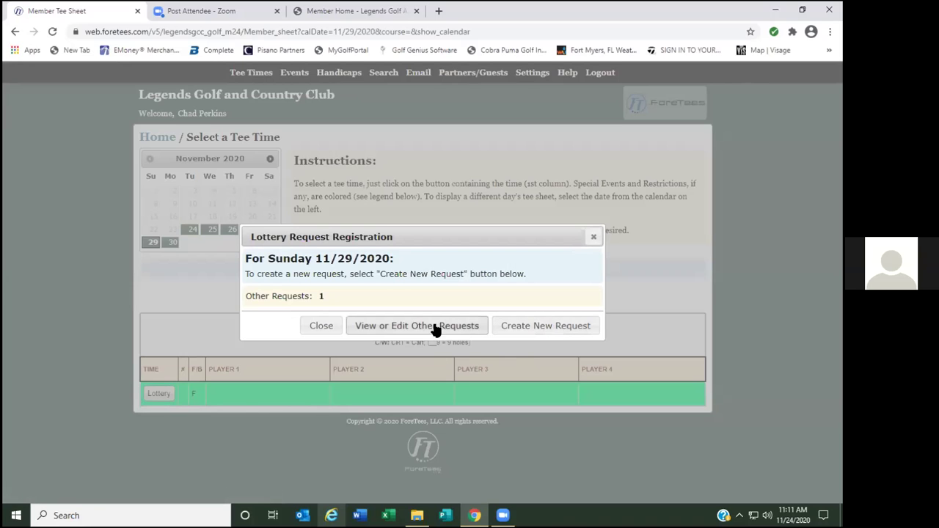
Open the existing 9:06 AM request from the View or Edit Other Requests list.
click(419, 328)
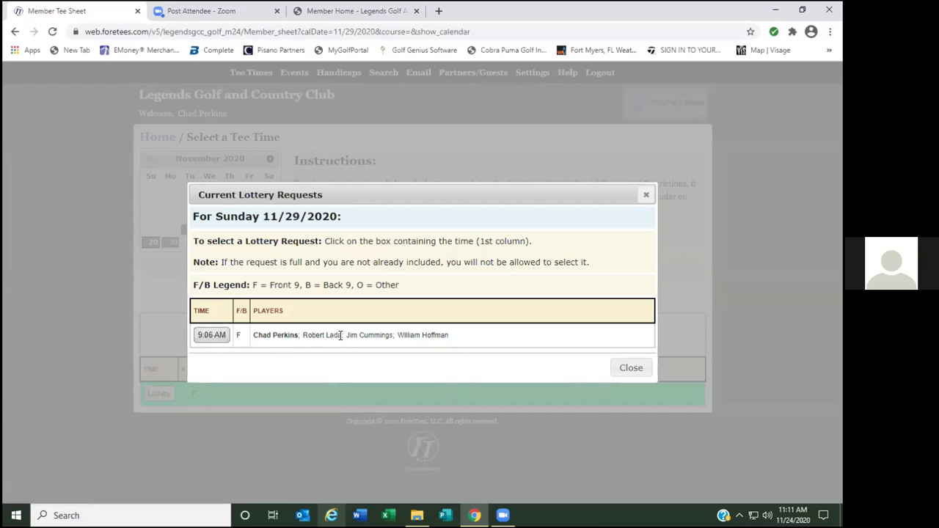
click(212, 335)
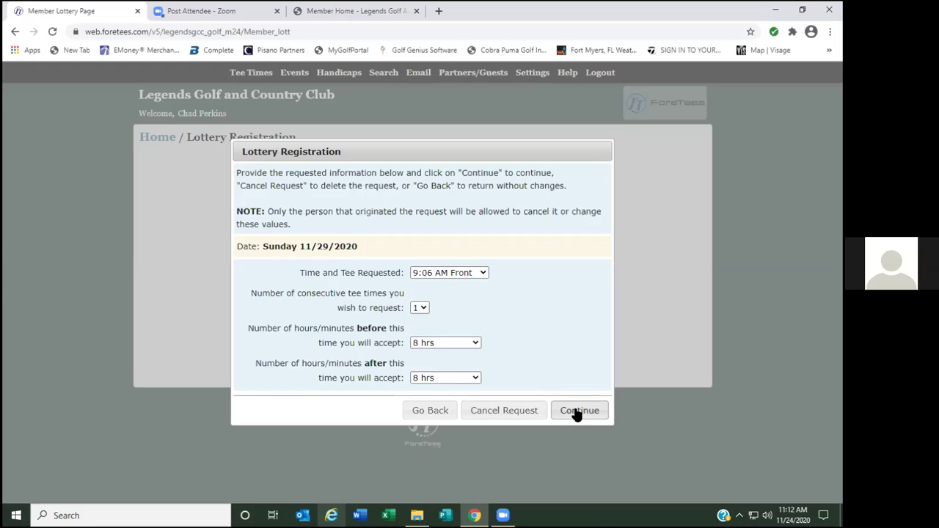
Continue to the request's players and attempt to edit player 2's name, which is blocked.
click(577, 412)
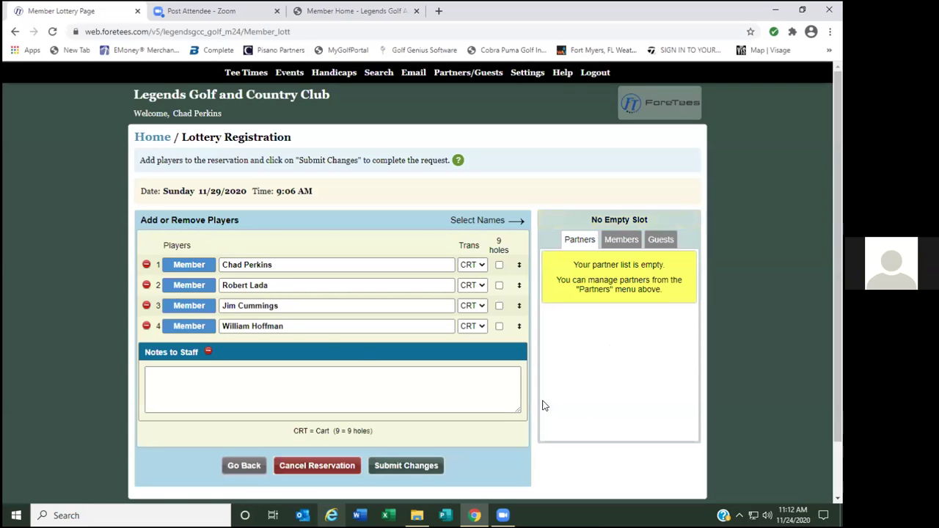
click(280, 285)
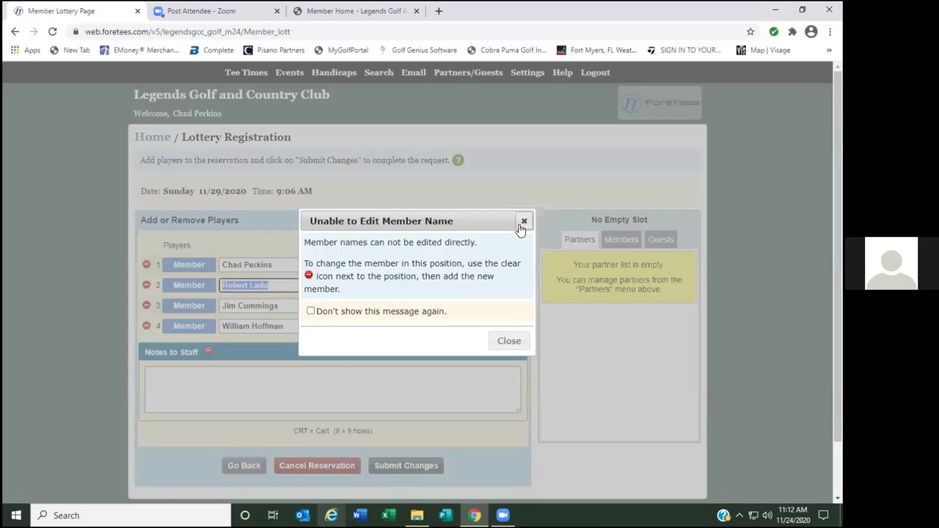
click(524, 221)
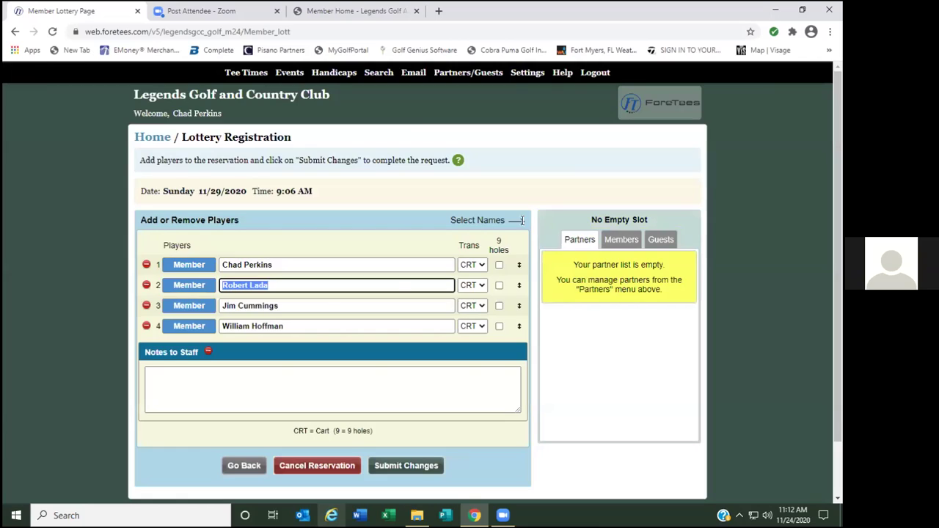
click(317, 383)
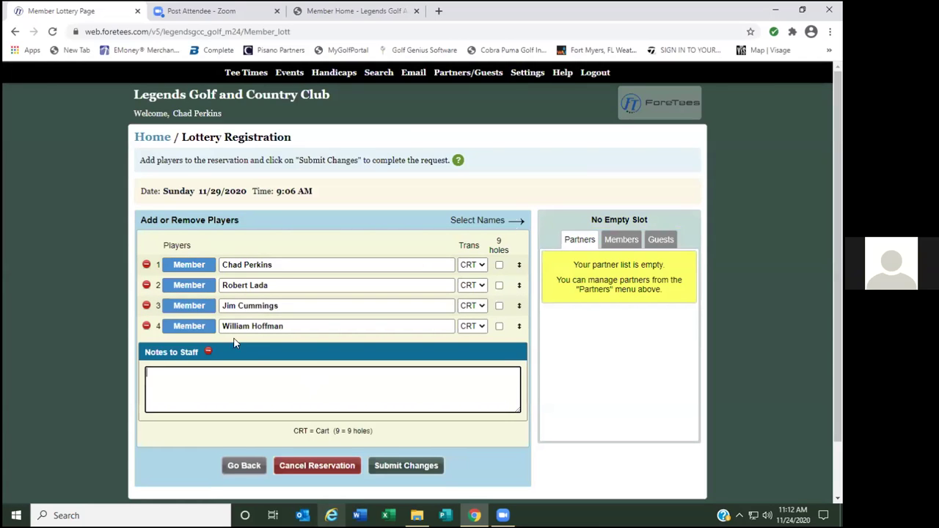
Remove player 2 from the 9:06 AM request and save the change.
click(146, 285)
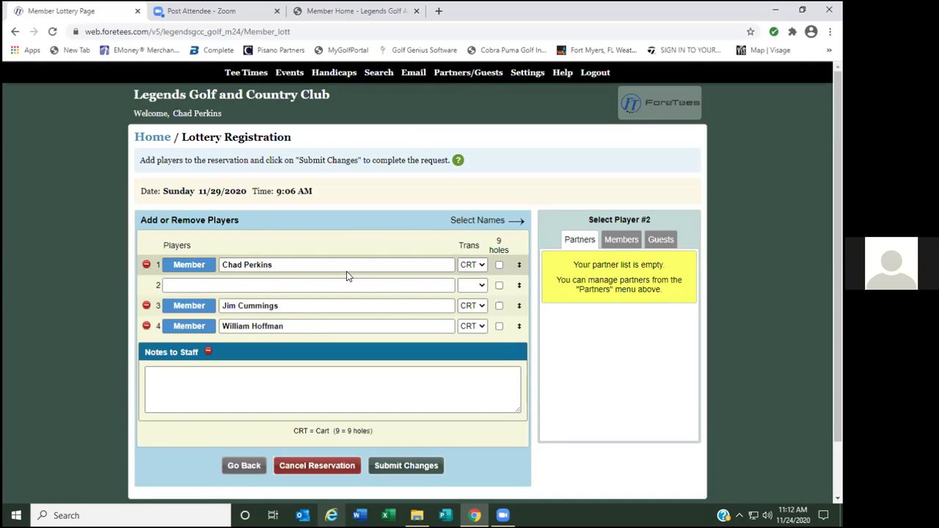
click(406, 466)
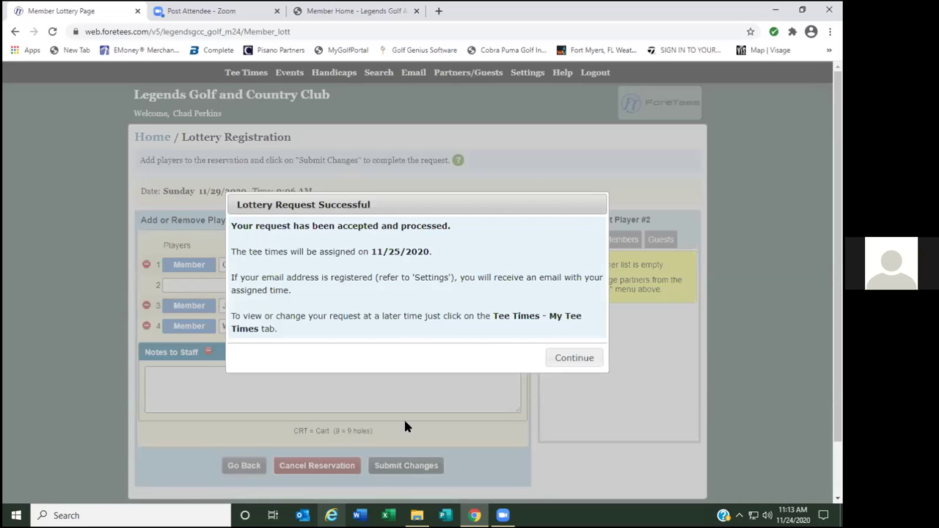
click(570, 359)
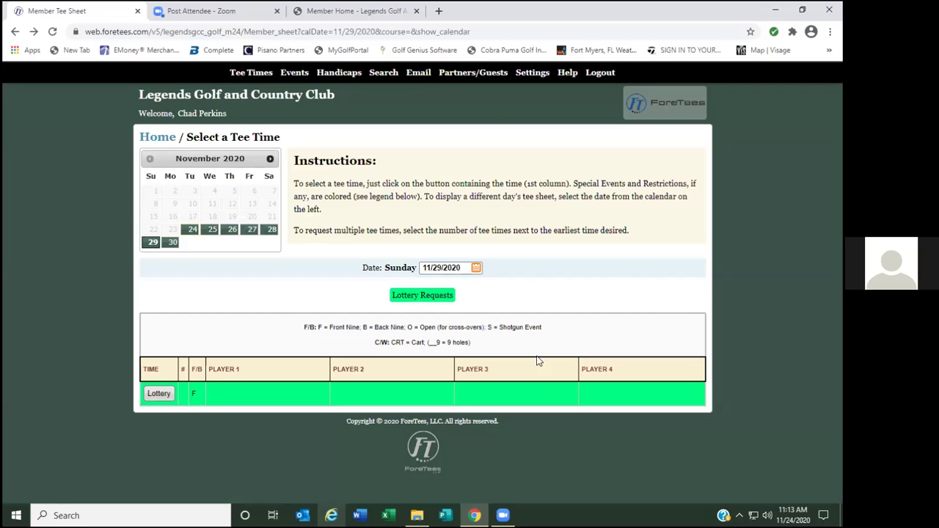
mouse_move(471, 82)
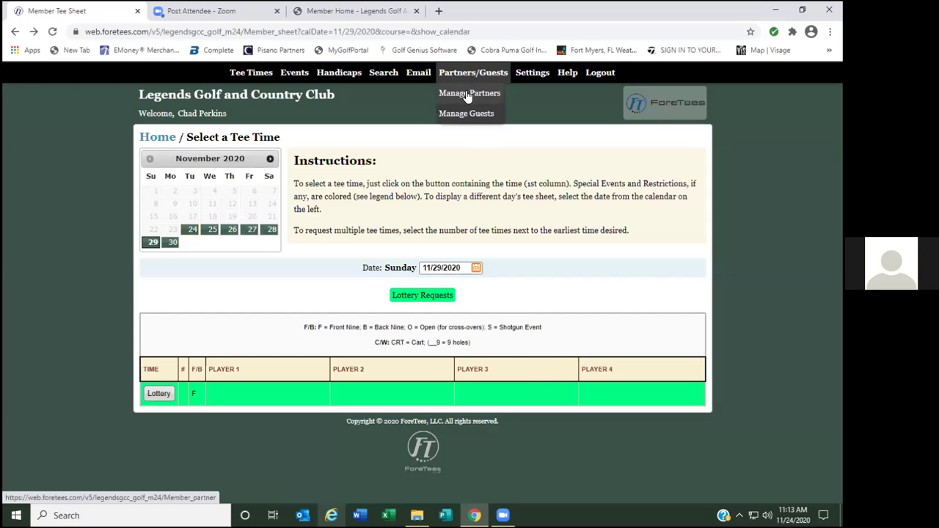
Open Manage Partners, search a member surname, and add both matching members to the Golf partners.
click(468, 96)
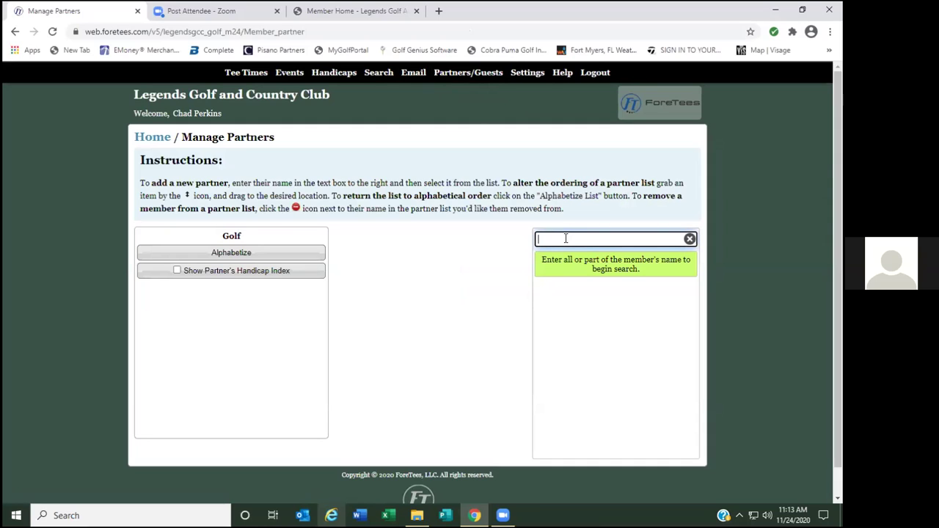
text(lada)
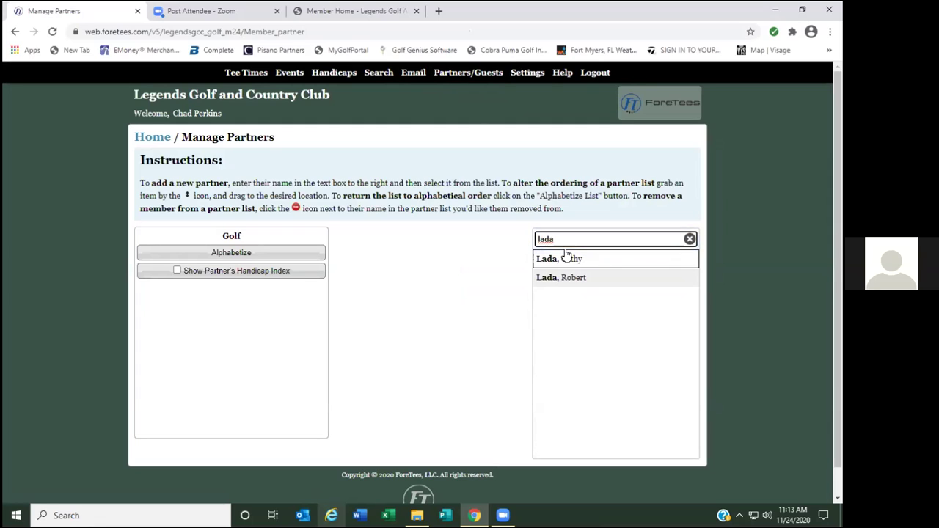
click(567, 280)
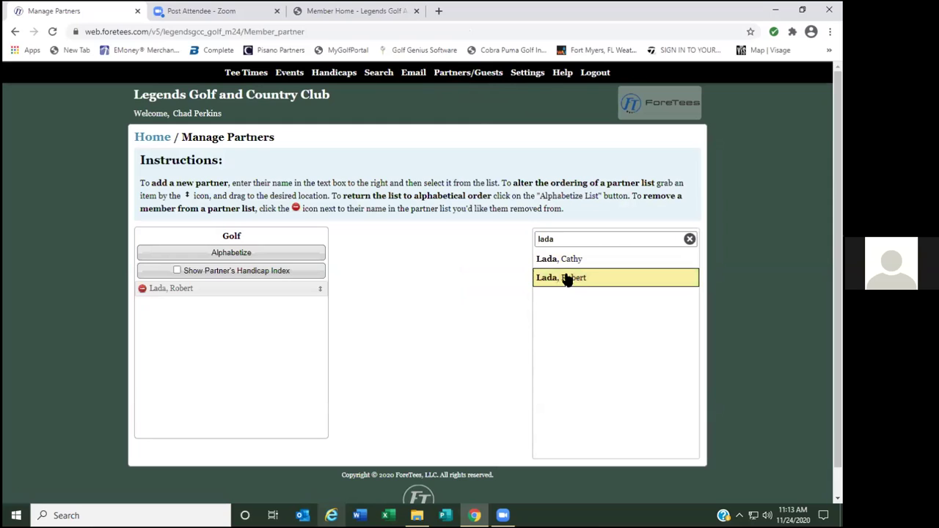
click(567, 262)
Add two matches from a second surname search and one from a third, then search a fourth surname.
double_click(568, 238)
text(cumm)
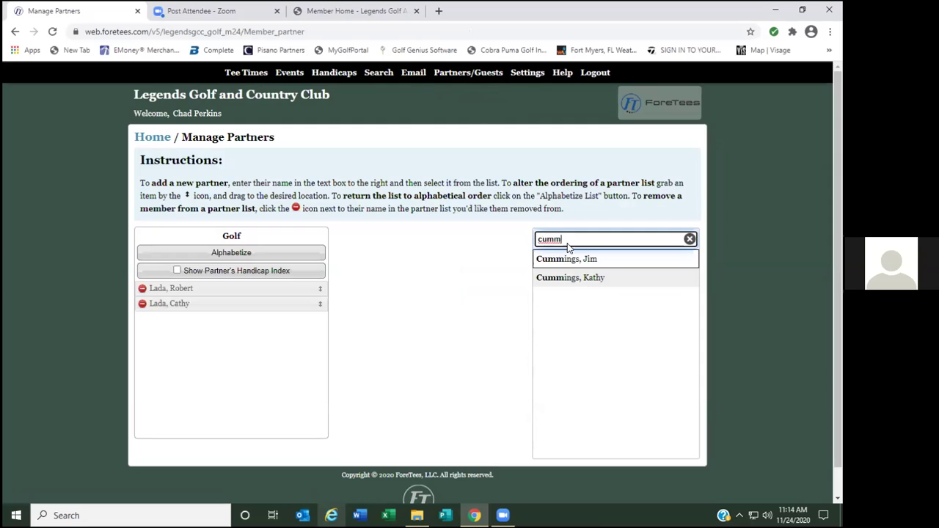
click(567, 261)
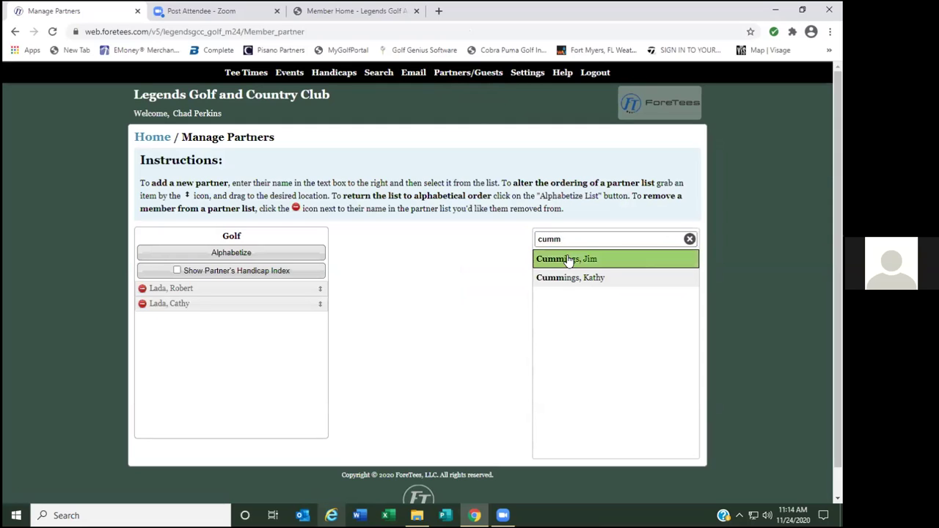
click(569, 279)
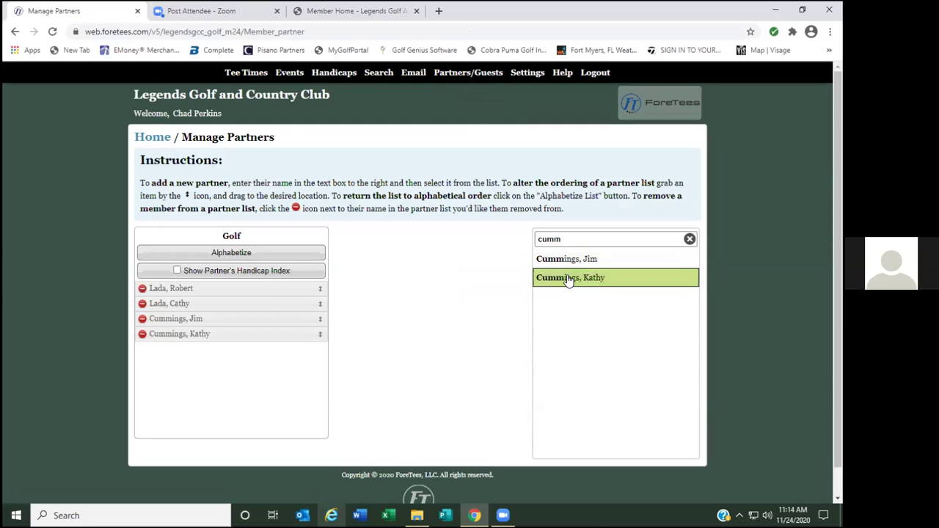
double_click(572, 239)
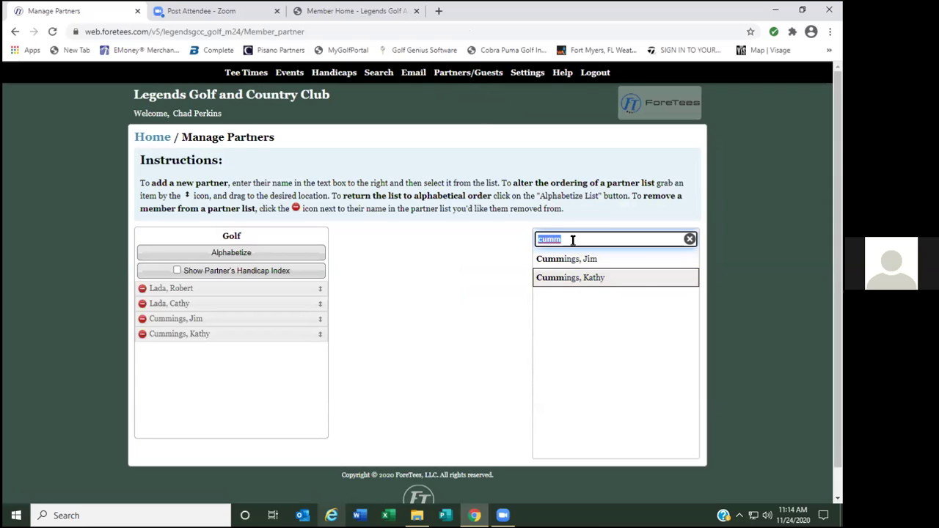
text(murp)
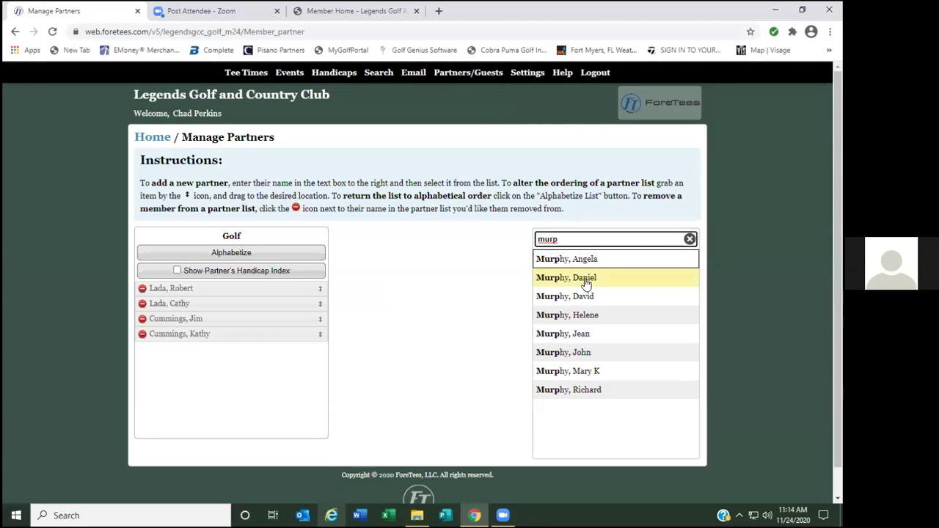
click(576, 334)
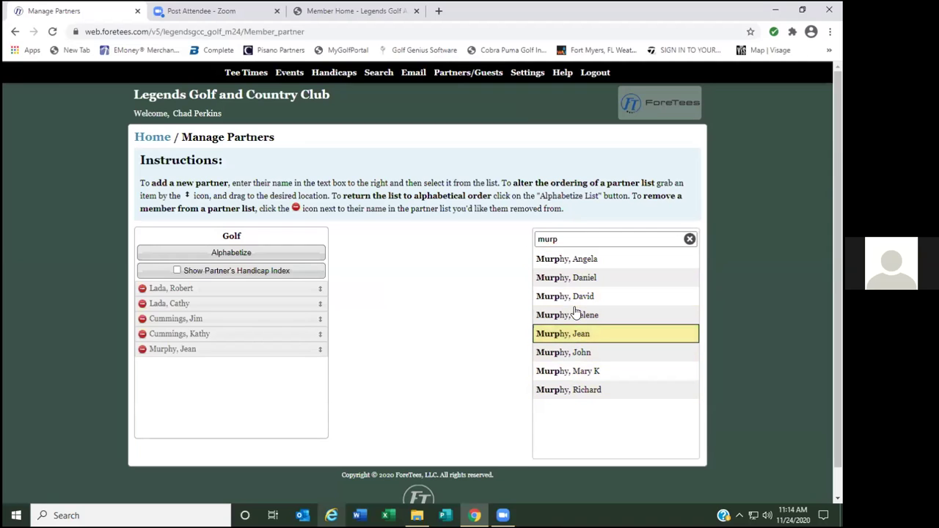
text(hoffm)
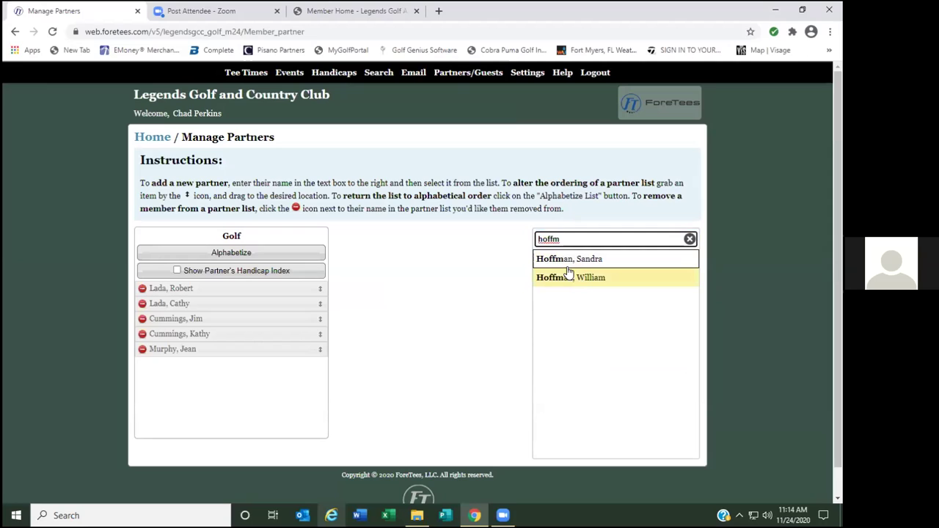
Add the second search match as the sixth partner, then alphabetize the partner list and confirm.
click(590, 280)
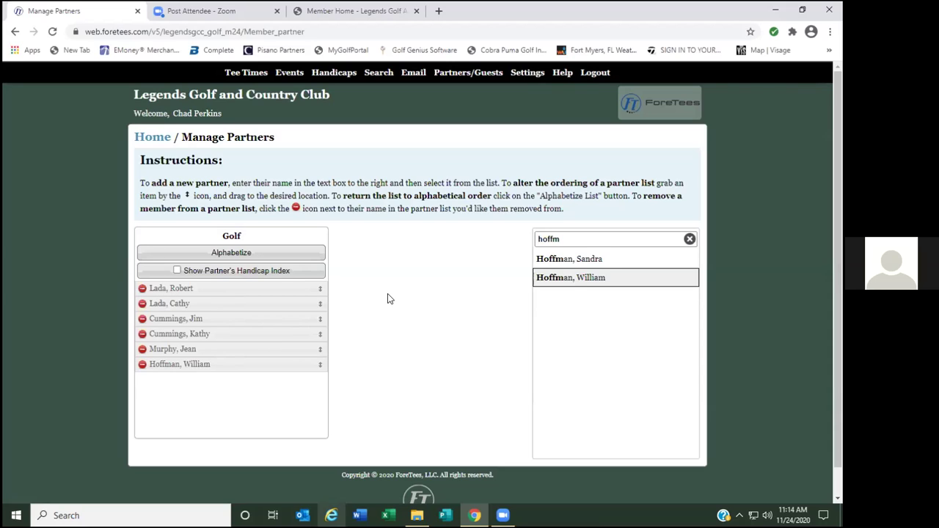
click(231, 254)
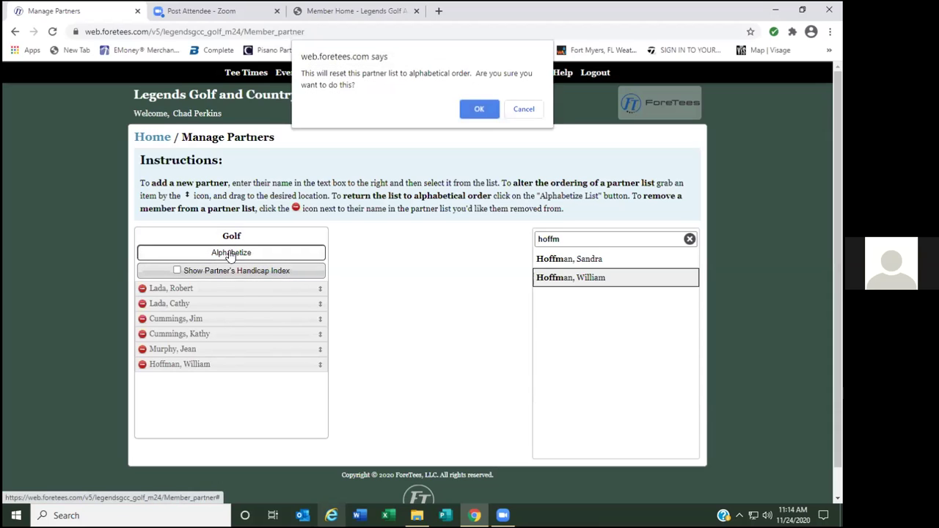
click(474, 110)
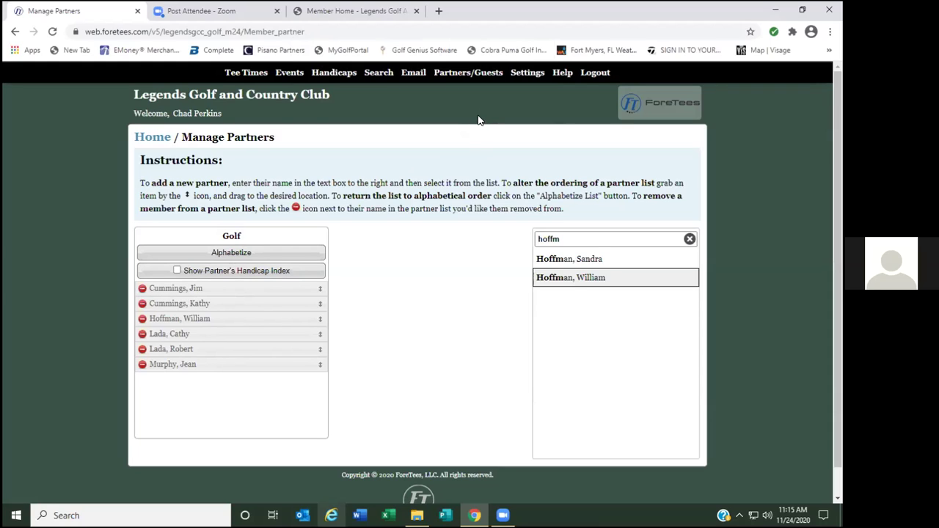
Create a new lottery request for Monday 11/30/2020 requesting the 1:00 PM Front tee time.
mouse_move(246, 73)
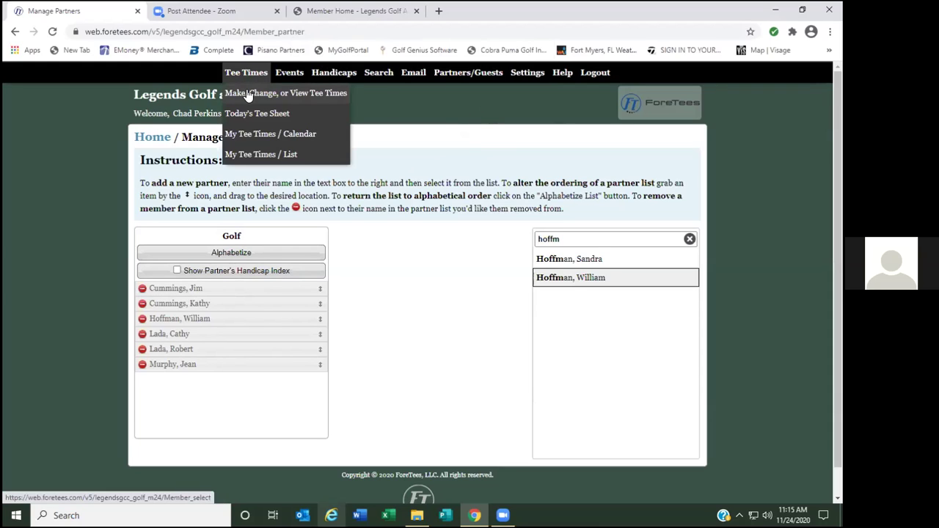
click(249, 94)
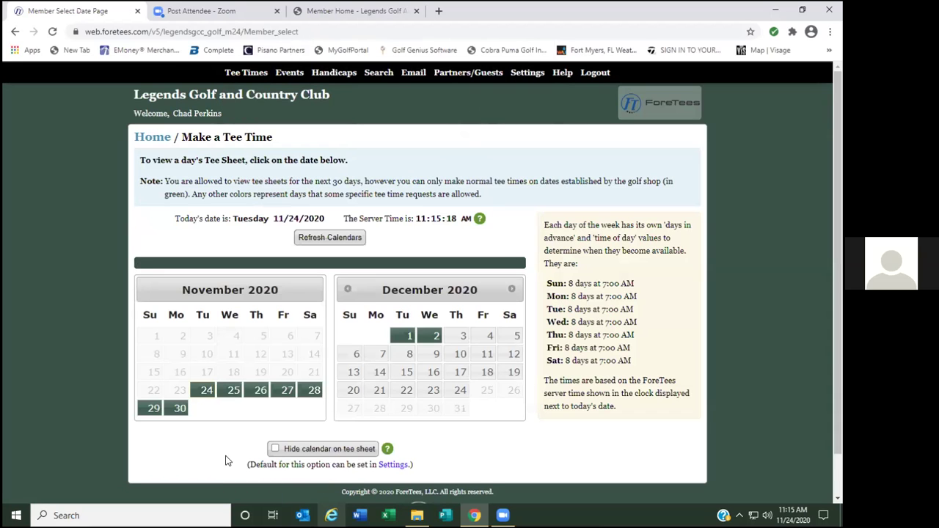
click(180, 410)
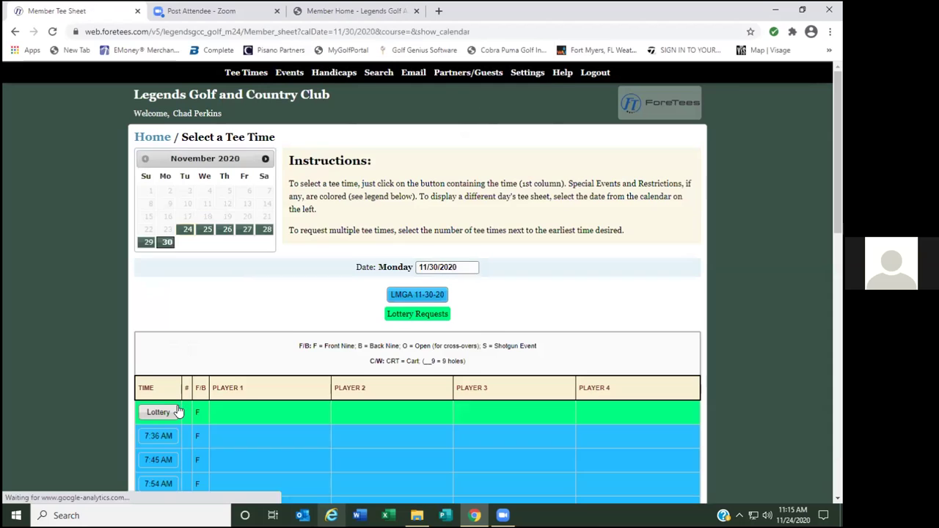
click(162, 414)
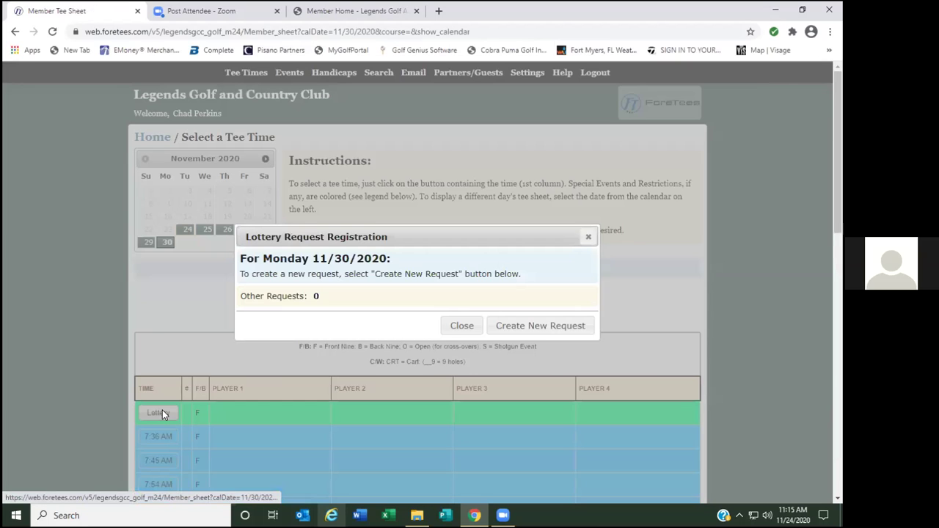
click(536, 326)
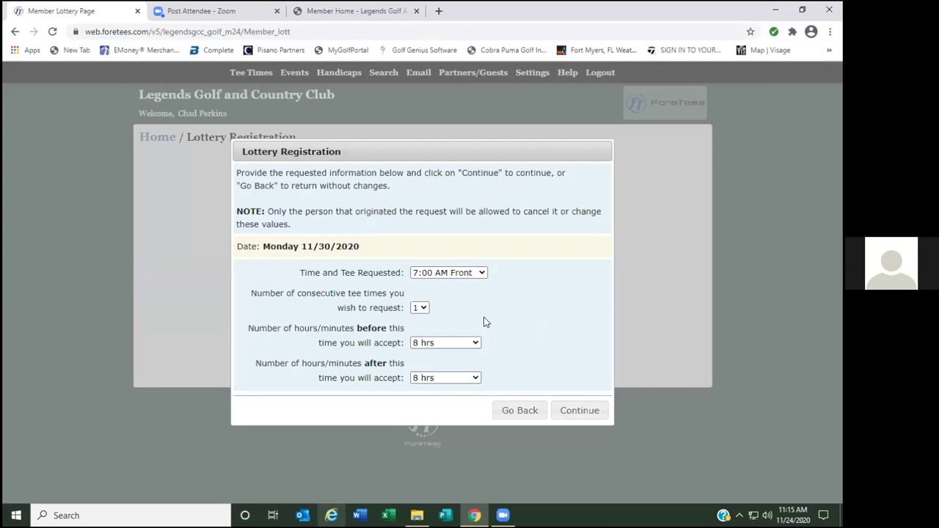
click(470, 272)
scroll(464, 367, down, 10)
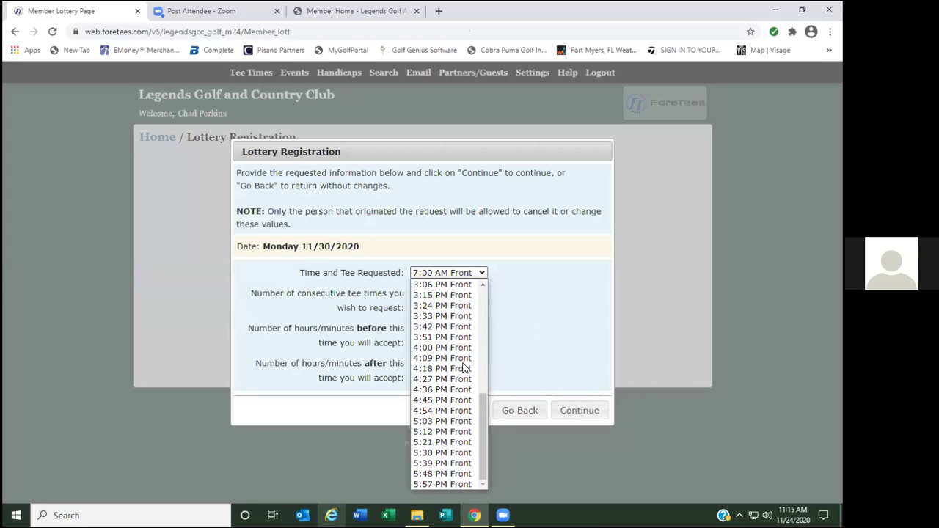
scroll(455, 363, up, 10)
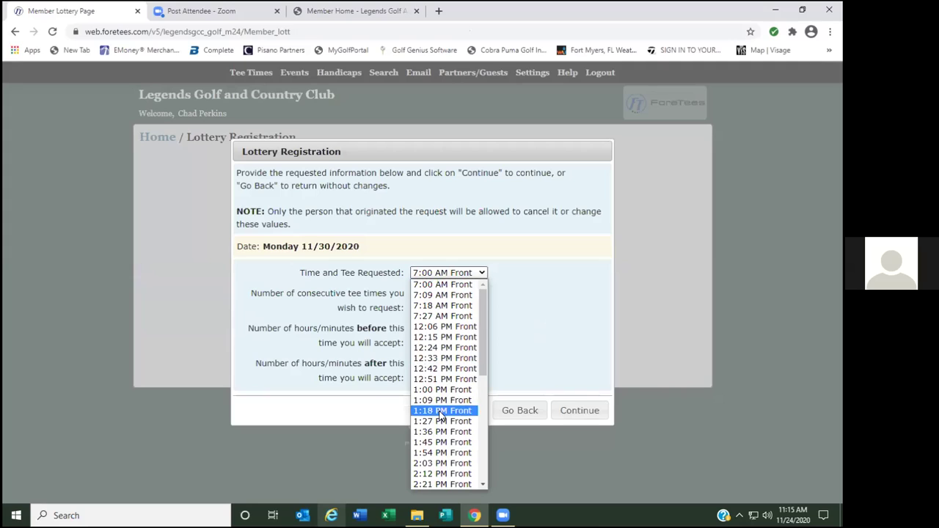
click(433, 390)
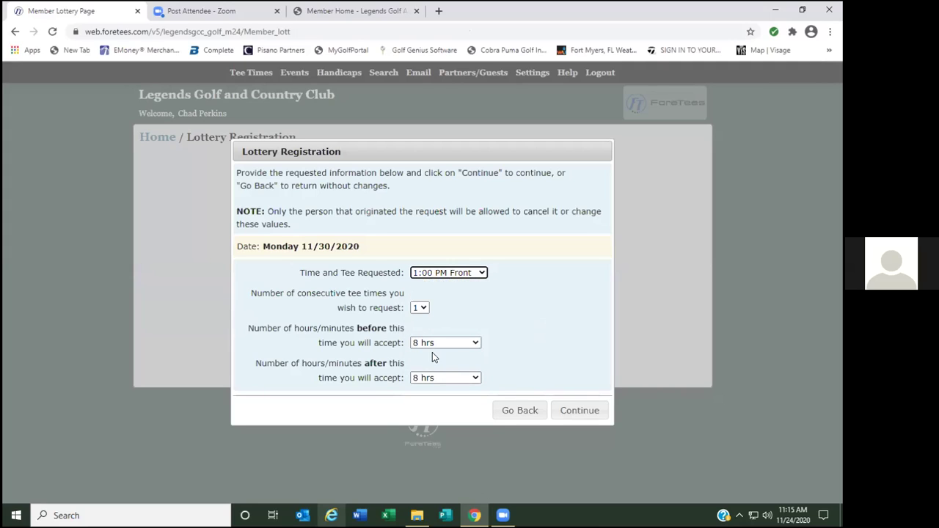
click(580, 413)
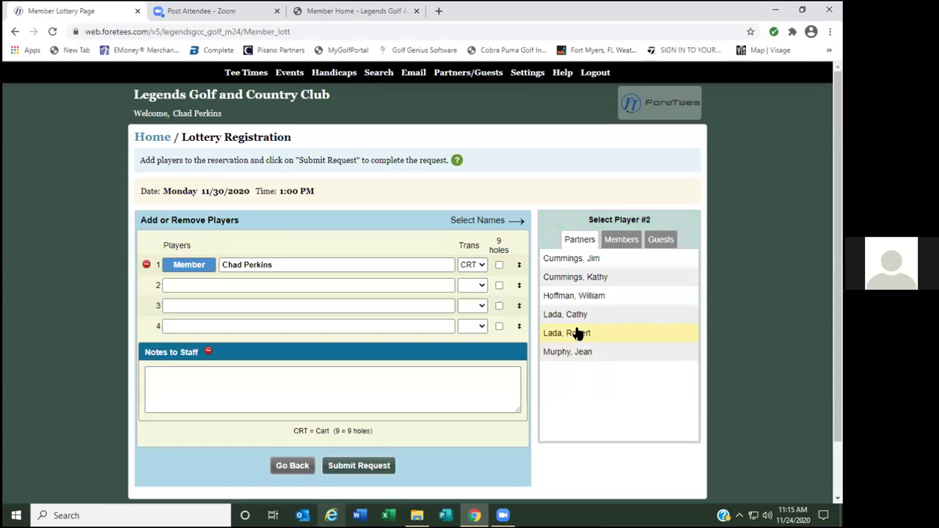
Fill player slots 2, 3 and 4 of the request with saved partners from the Partners list.
click(620, 242)
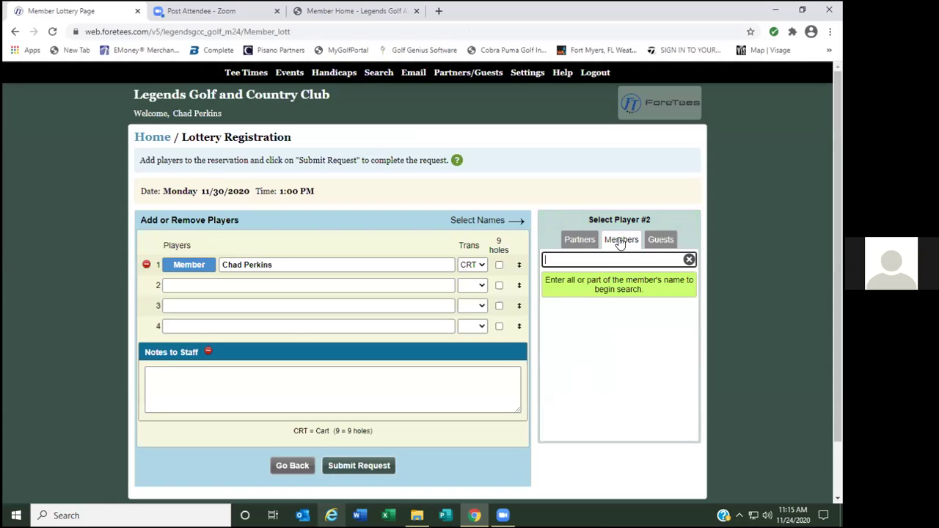
click(580, 240)
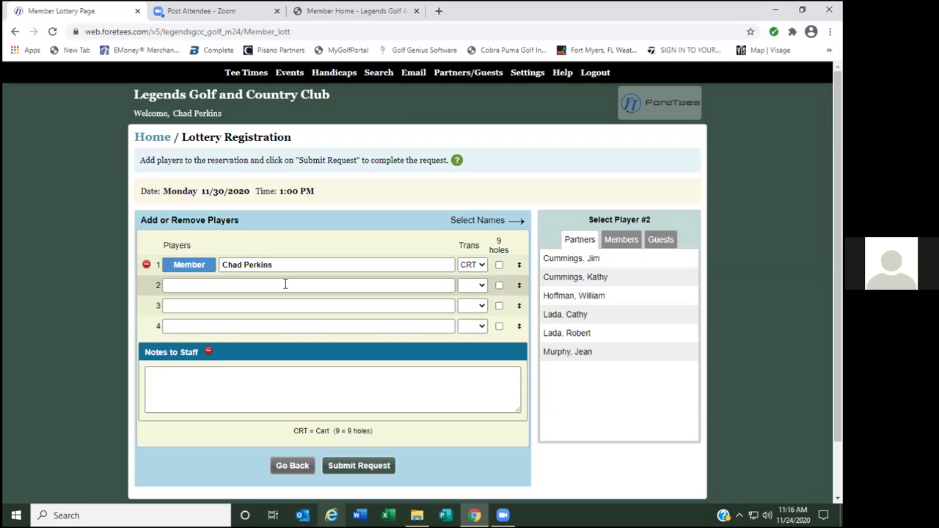
click(576, 259)
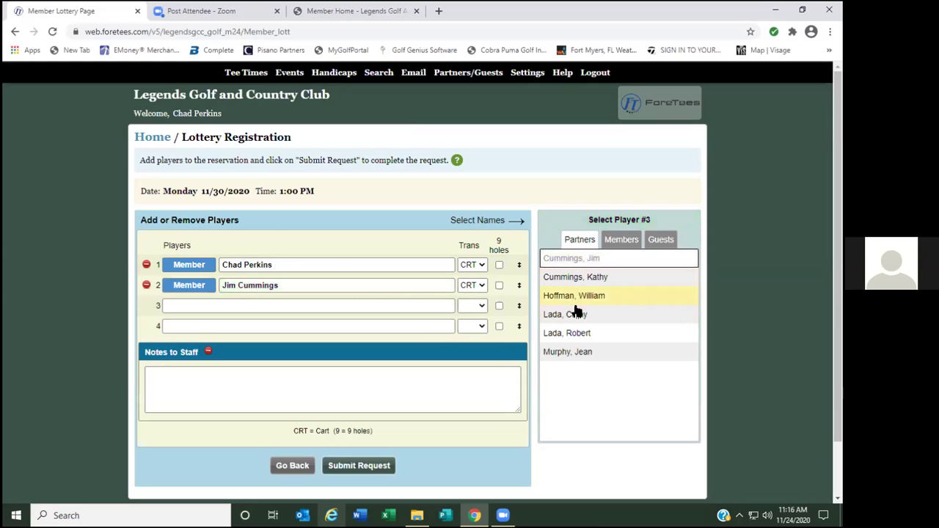
click(579, 332)
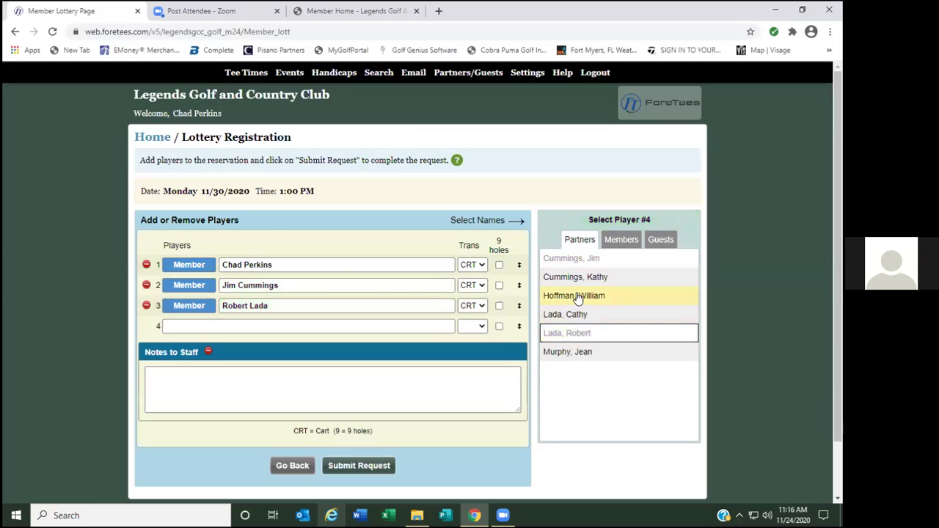
click(577, 297)
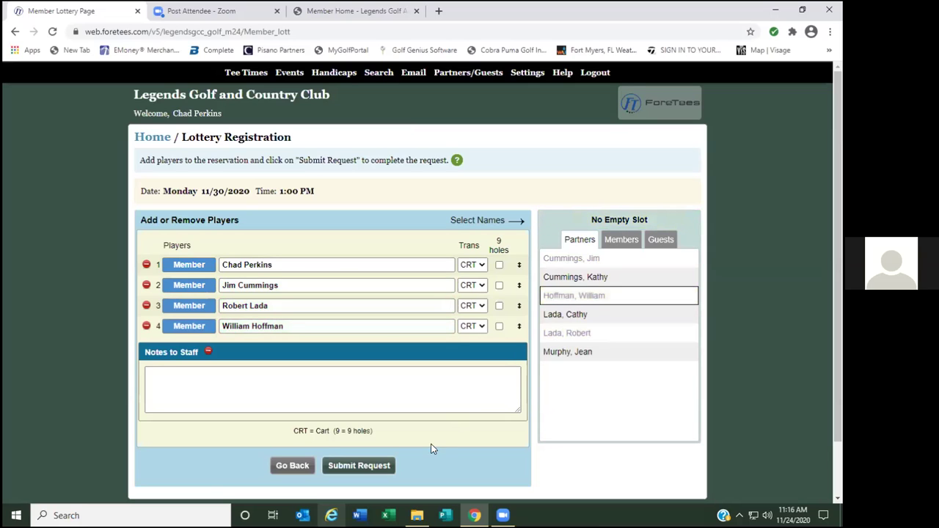
Submit the 1:00 PM lottery request and dismiss the success message.
click(360, 466)
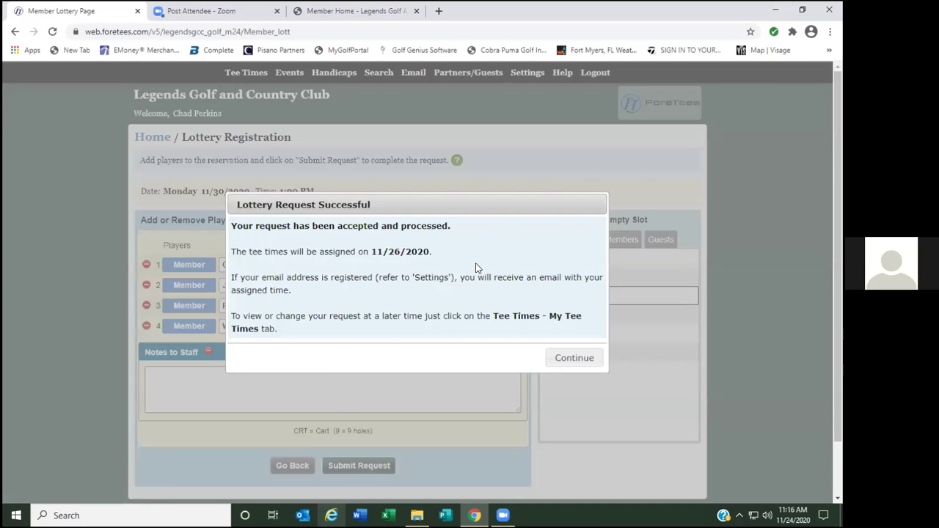
click(574, 358)
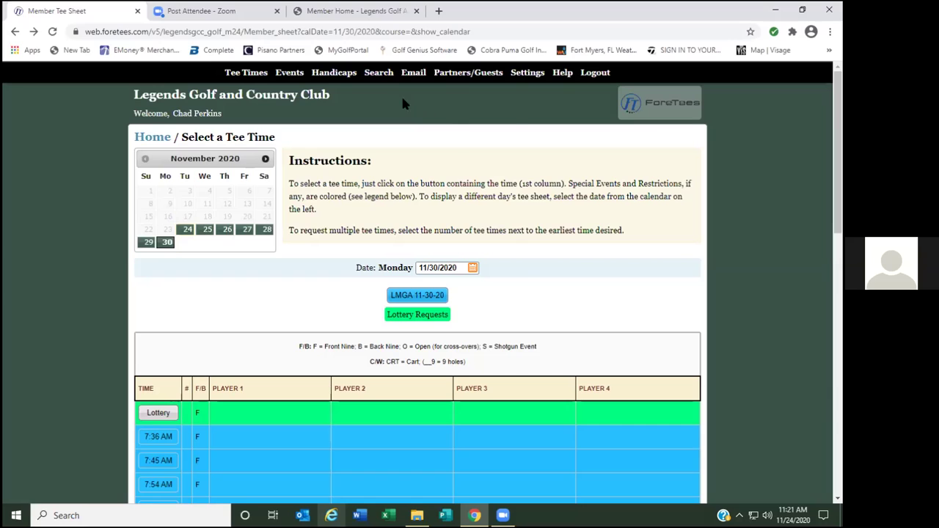
Bring up the Search menu options from the Monday 11/30/2020 tee sheet.
mouse_move(382, 79)
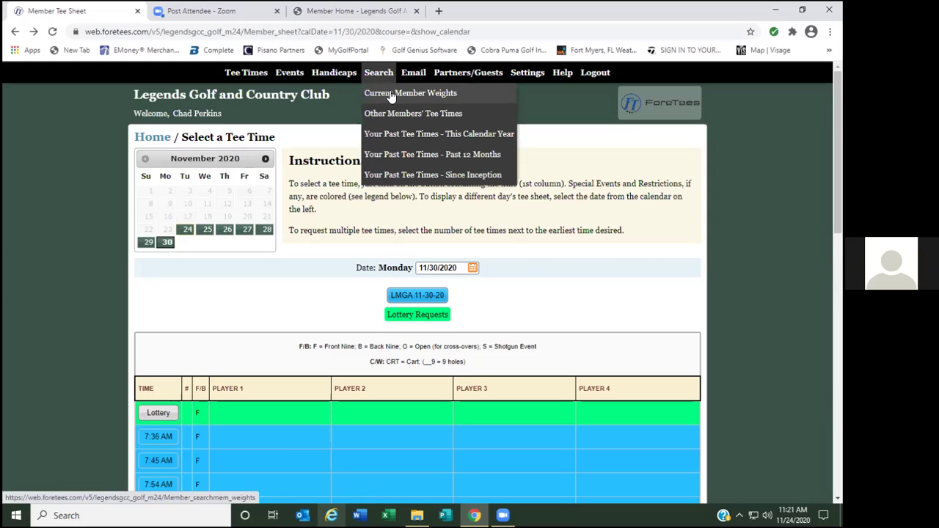
Open the member lottery weights lookup and display weights for all six partners.
click(411, 96)
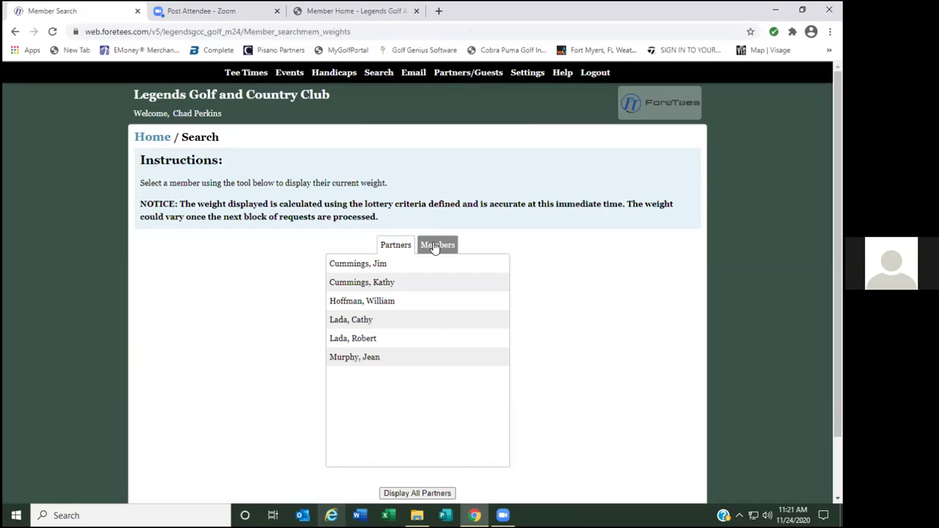
click(435, 245)
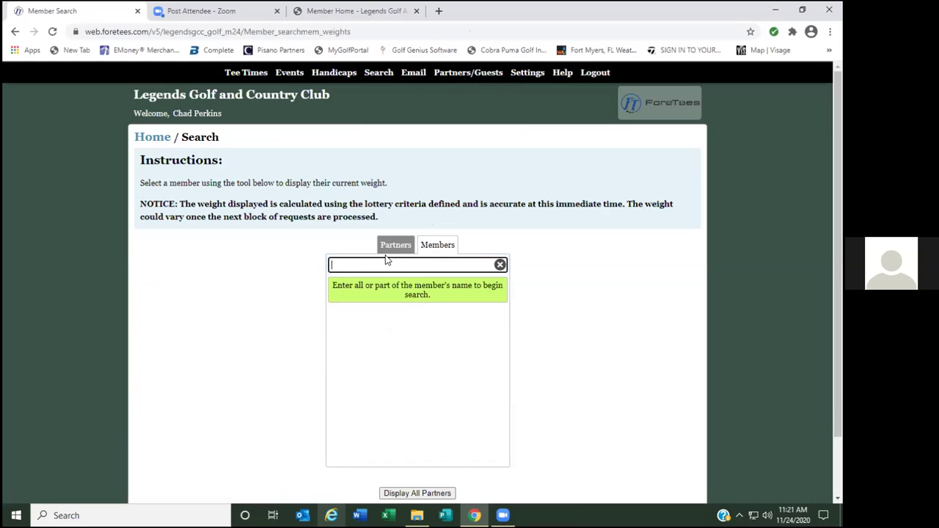
click(394, 246)
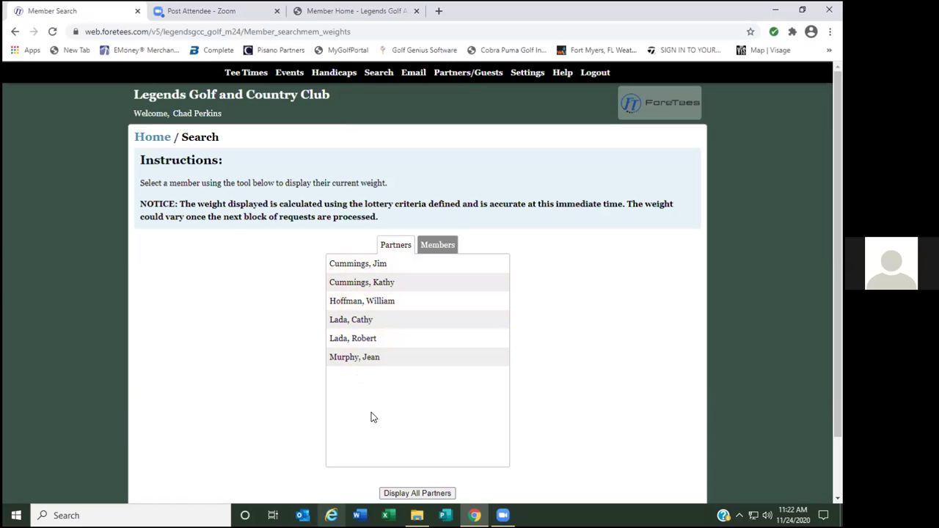
click(415, 494)
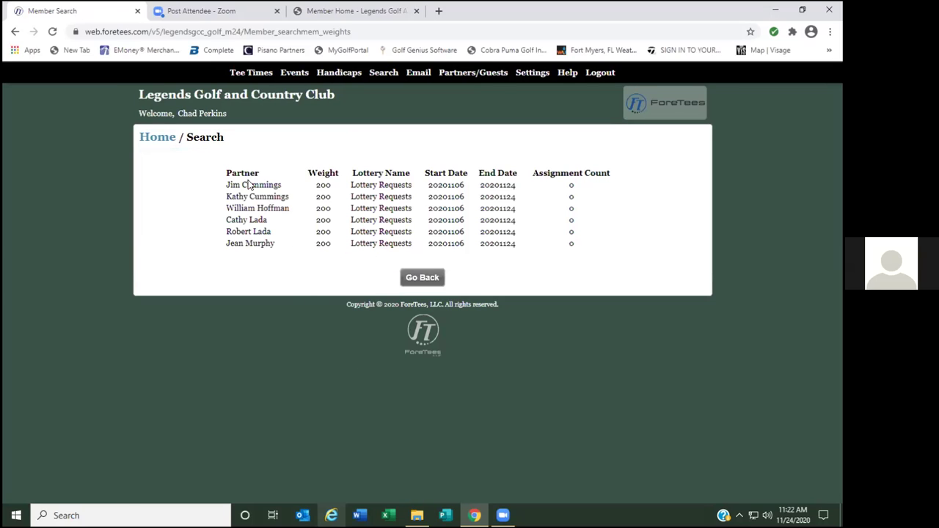
mouse_move(218, 177)
mouse_down()
mouse_move(237, 193)
mouse_move(246, 232)
mouse_move(240, 197)
mouse_move(220, 179)
mouse_up()
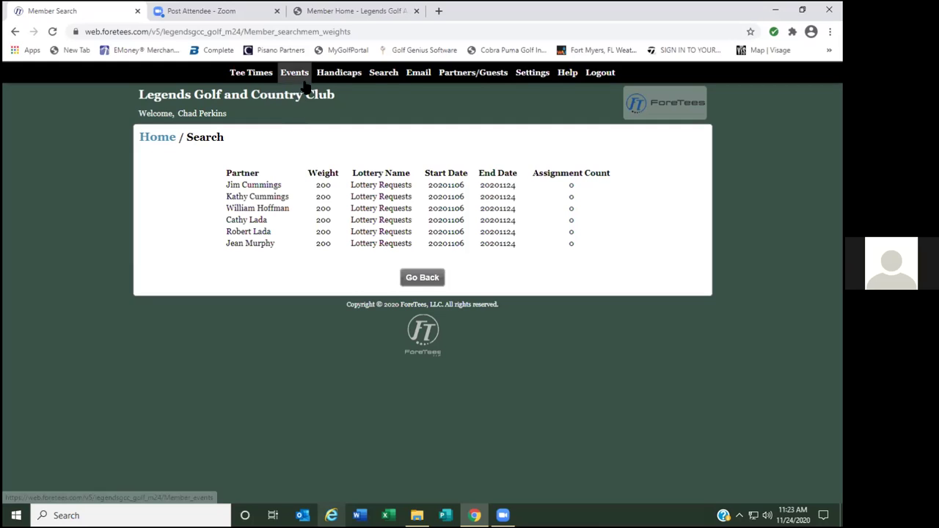
Return to the club home page and open the Events list of upcoming special events.
click(188, 96)
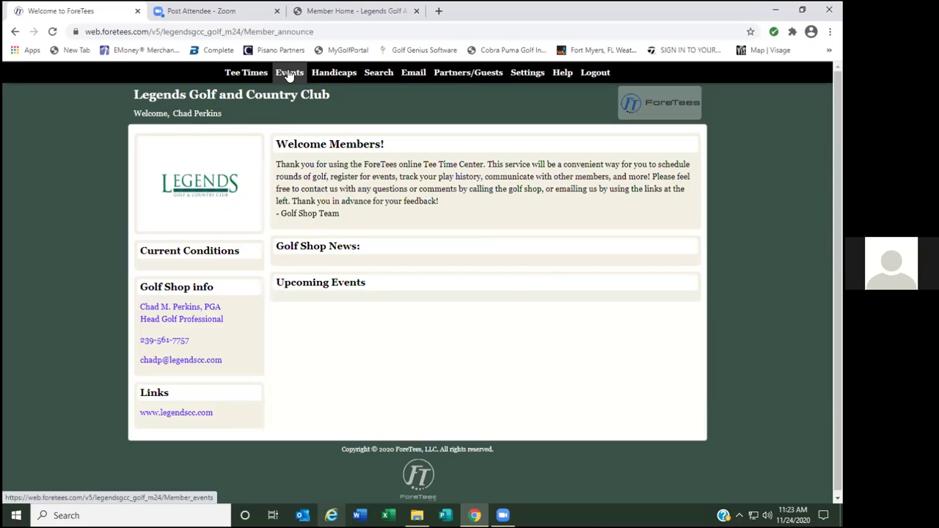
click(289, 74)
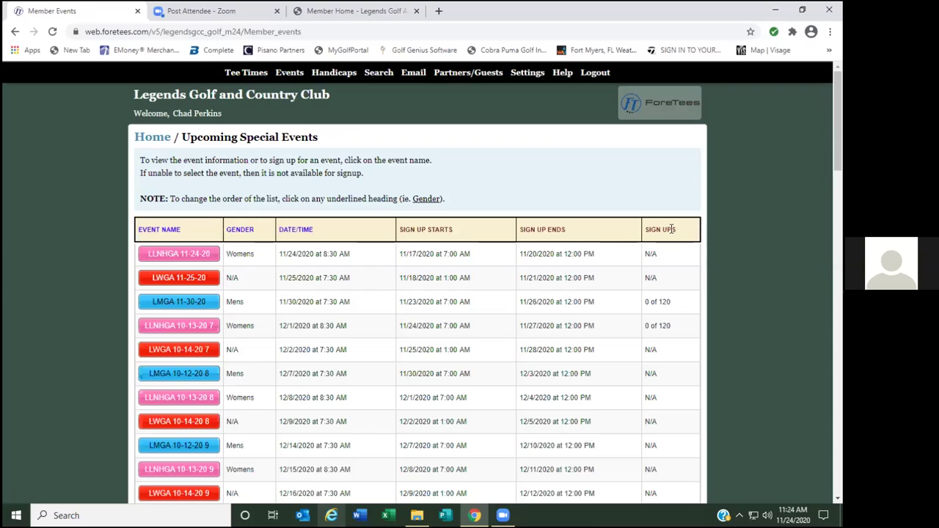
drag(679, 229, 644, 231)
Open the LMGA 11-30-20 details, highlighting its 120-team maximum, $5.00 member cost and TBA format.
click(183, 305)
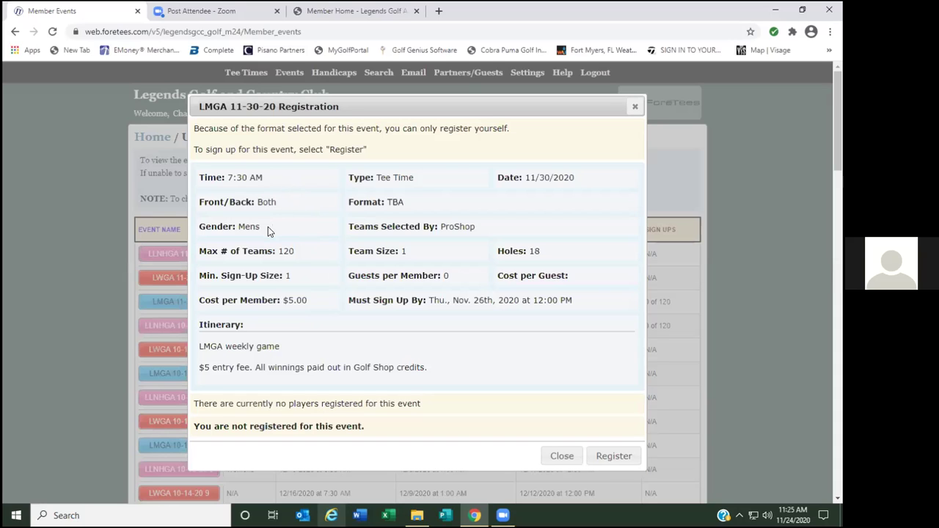
drag(299, 251, 274, 251)
click(307, 258)
drag(314, 297, 278, 296)
click(332, 298)
drag(408, 203, 388, 204)
Register for LMGA 11-30-20, submit the sign-up request, and dismiss the confirmation.
click(613, 456)
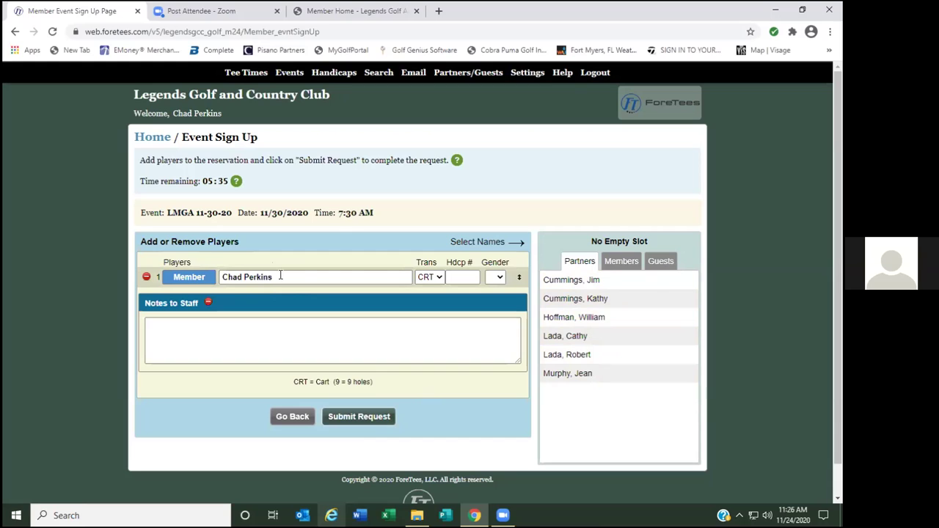
click(360, 418)
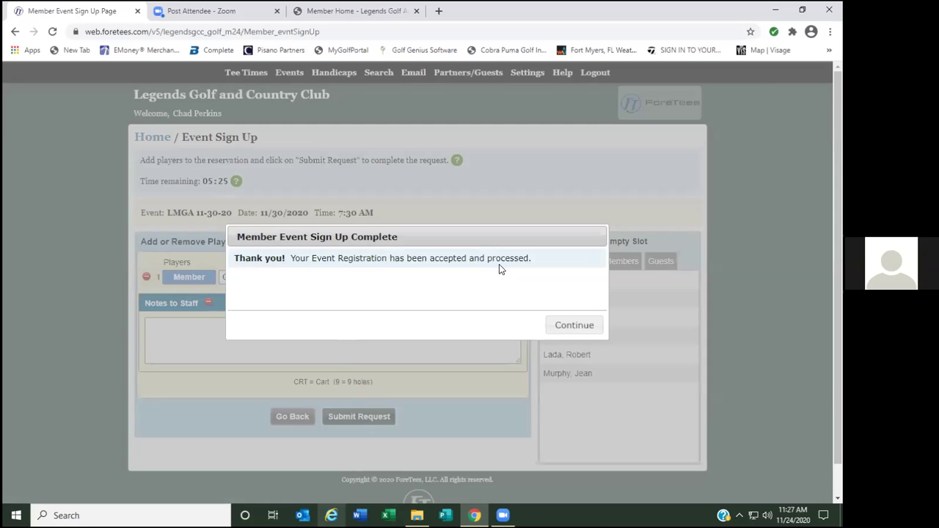
click(572, 327)
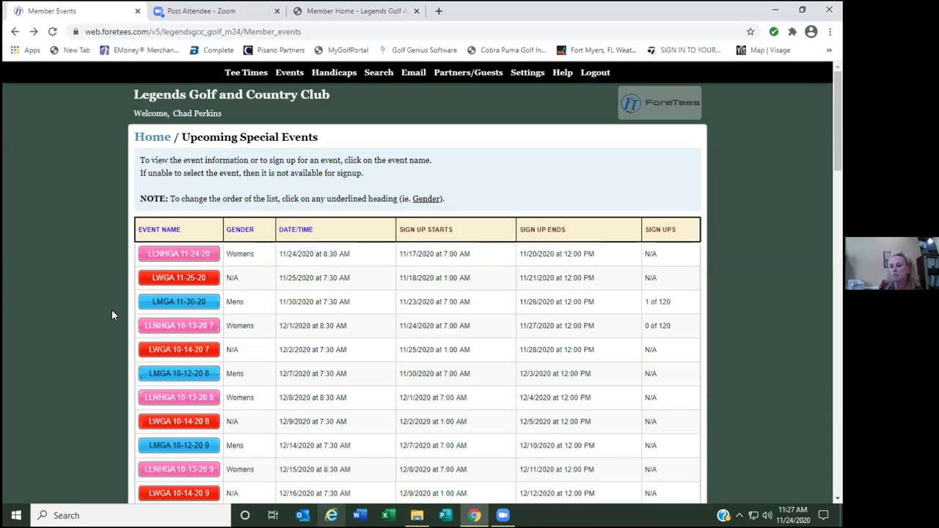
Open the member's existing LMGA 11-30-20 registration in the Event Sign Up form, ready to enter a Hdcp #.
click(178, 301)
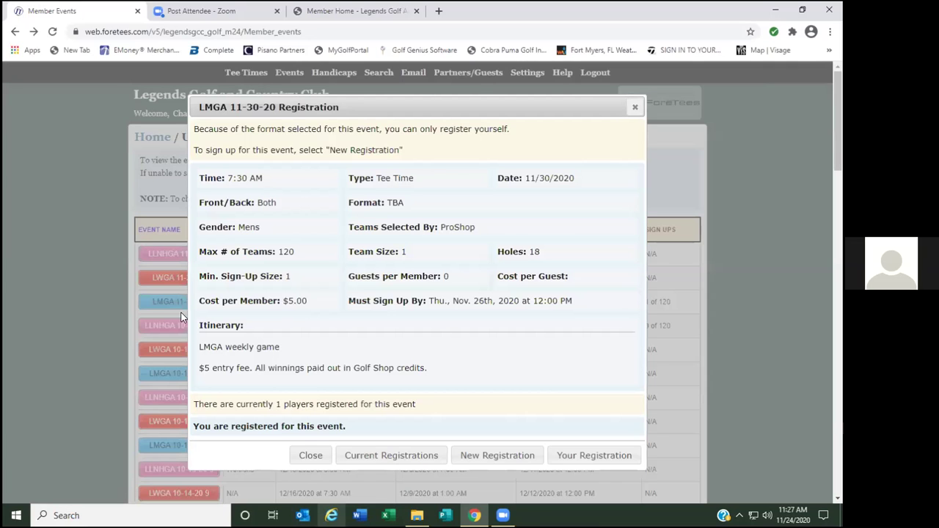
click(595, 456)
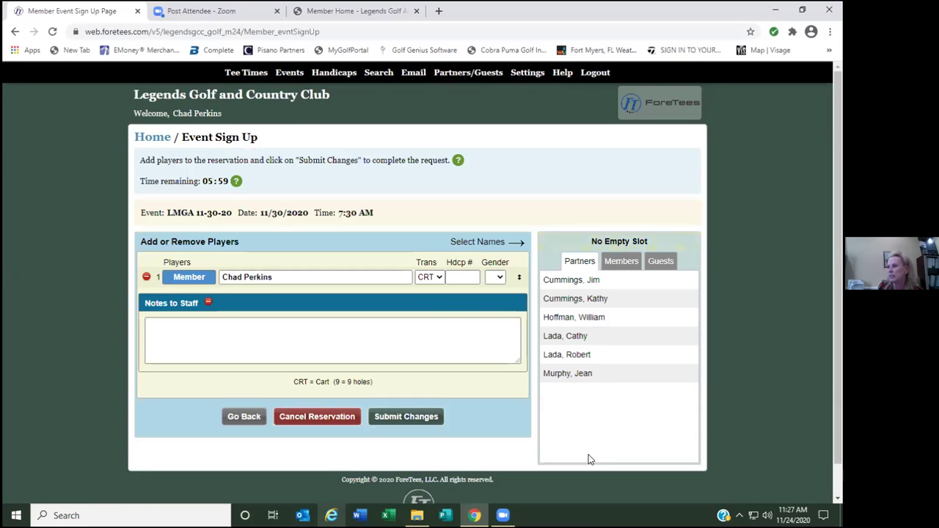
click(463, 276)
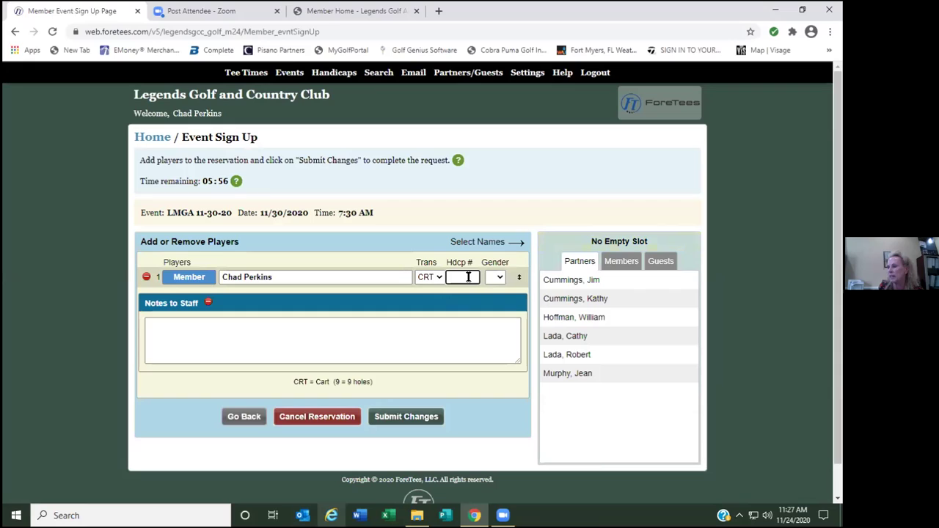
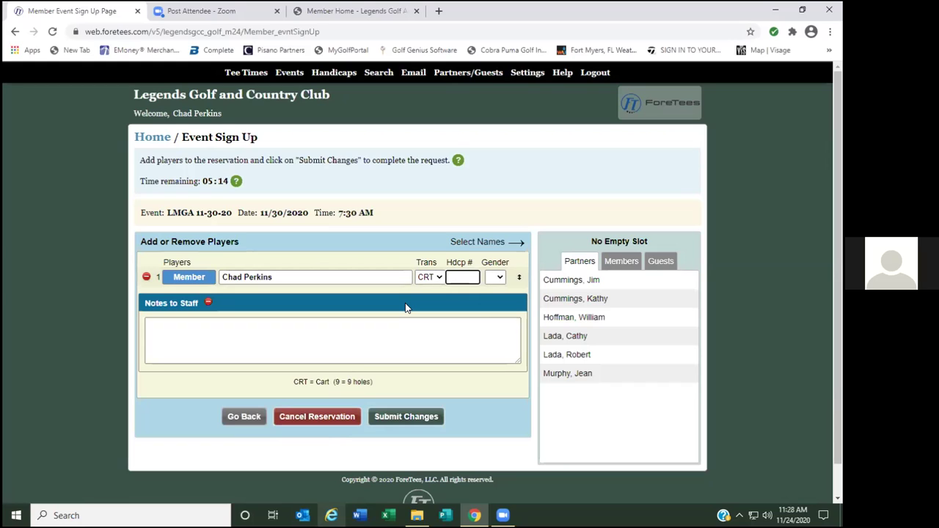
Enter Hdcp # 11111 and gender F, submit the registration changes, and confirm.
click(384, 258)
click(501, 276)
click(503, 277)
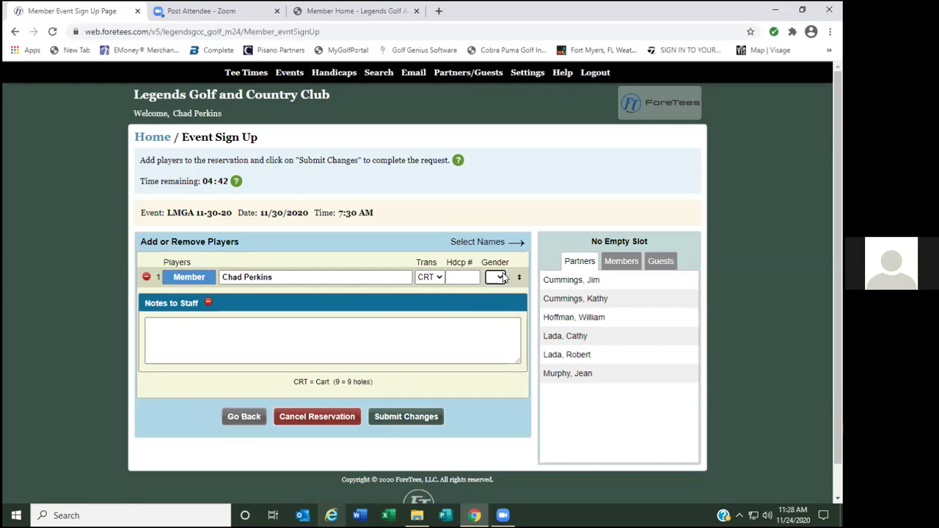
click(380, 255)
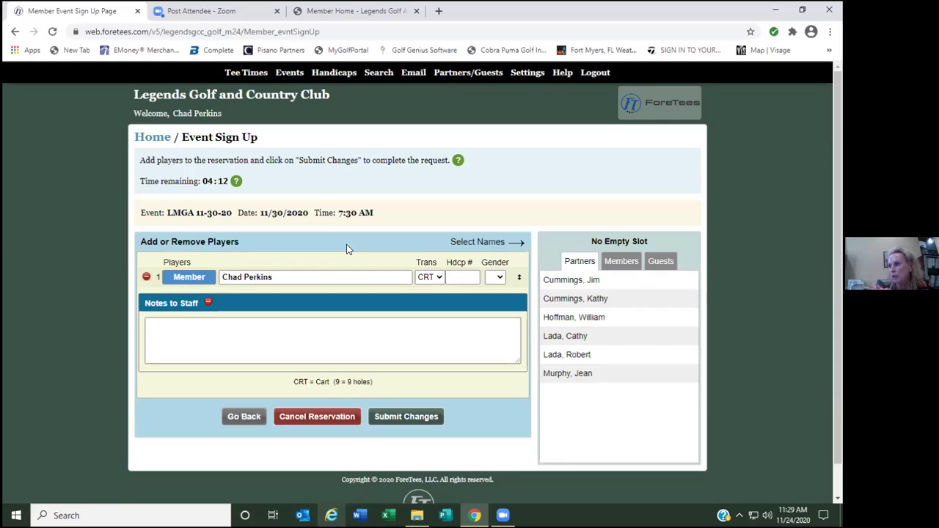
click(462, 277)
text(11111)
click(495, 276)
click(495, 308)
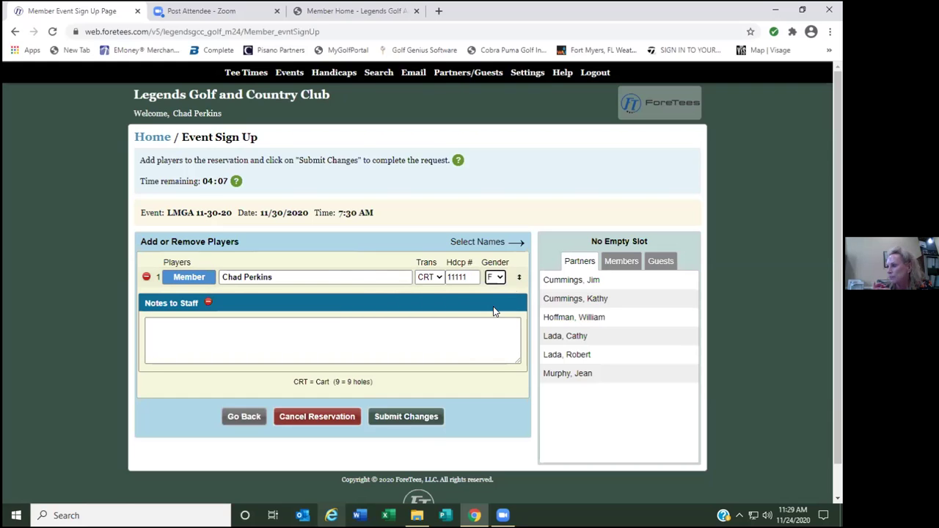
click(410, 418)
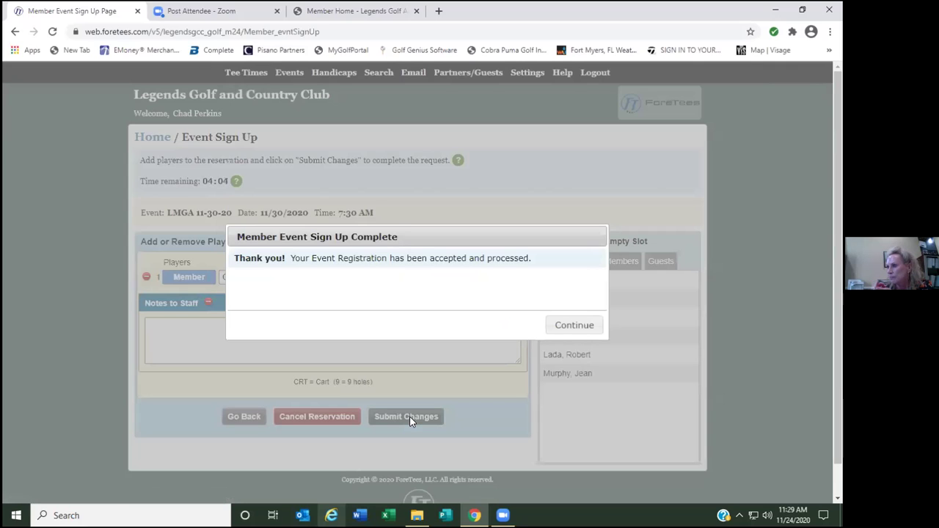
click(580, 325)
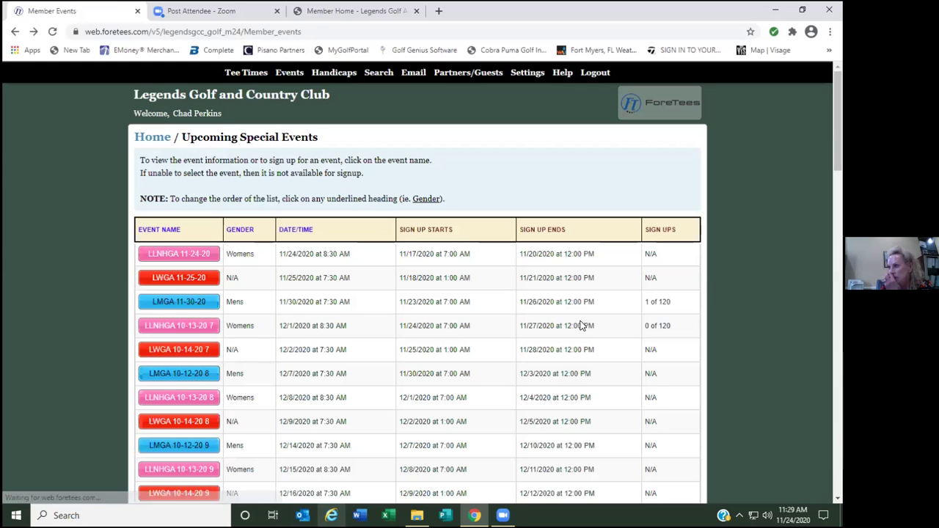
View the LMGA 11-30-20 details, then go Home > Events and reopen them.
click(184, 304)
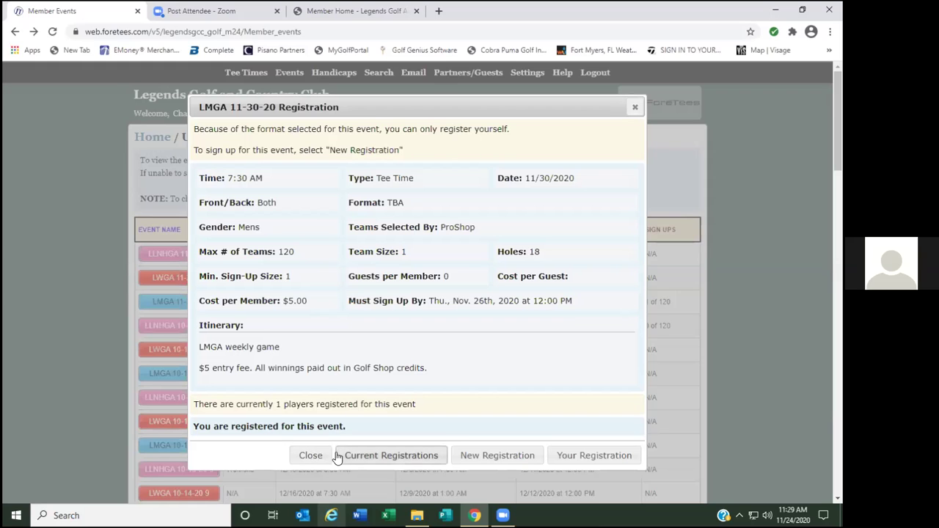
click(324, 458)
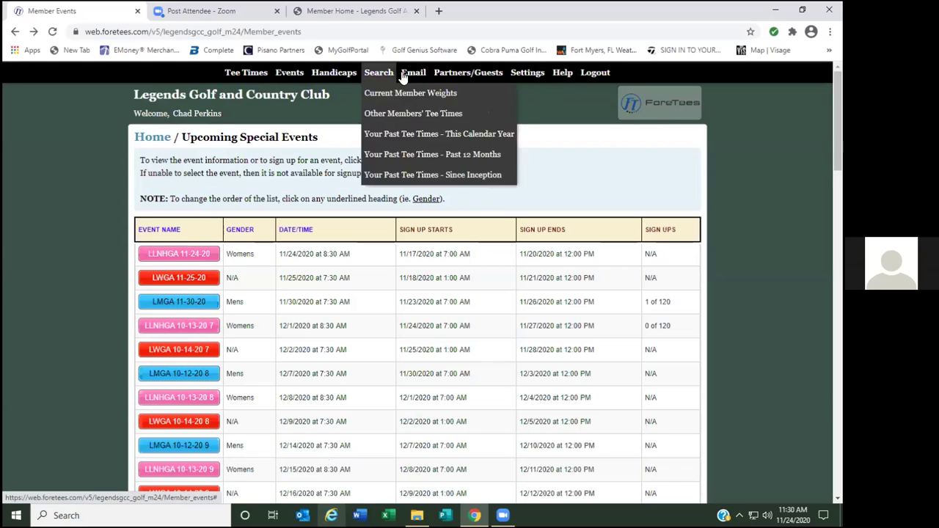
click(176, 102)
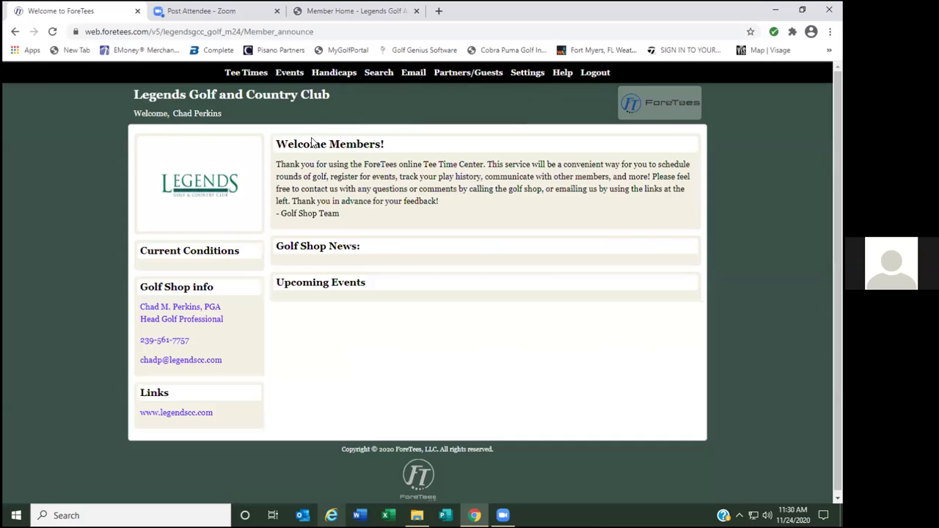
click(292, 77)
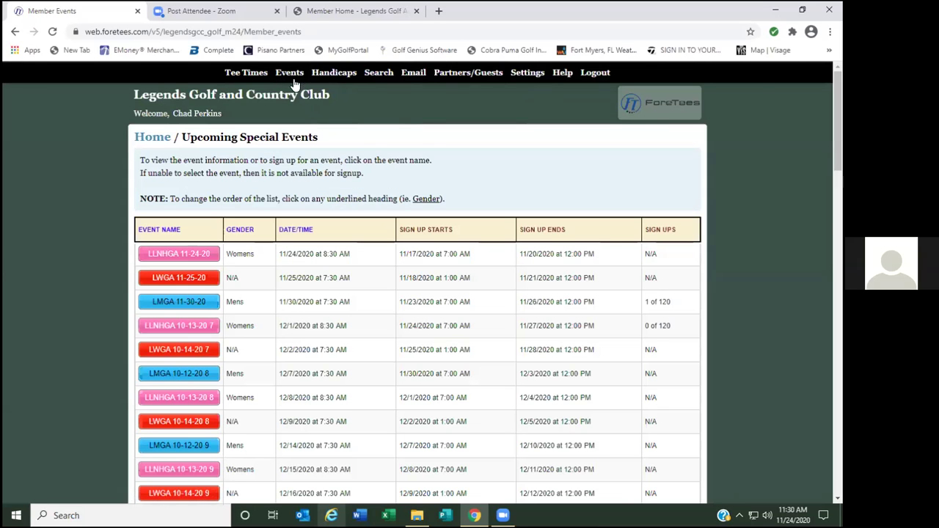
click(176, 304)
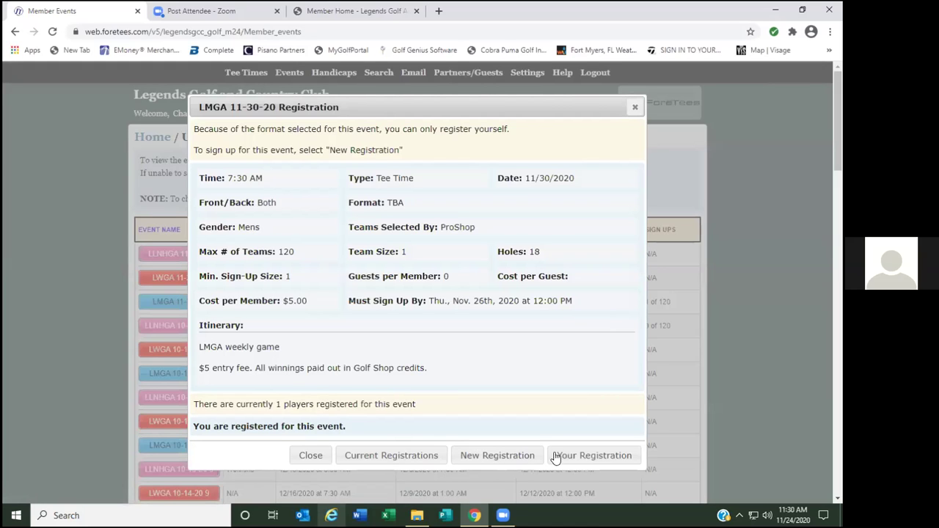
Cancel the LMGA 11-30-20 reservation from Your Registration and confirm the cancellation.
click(584, 458)
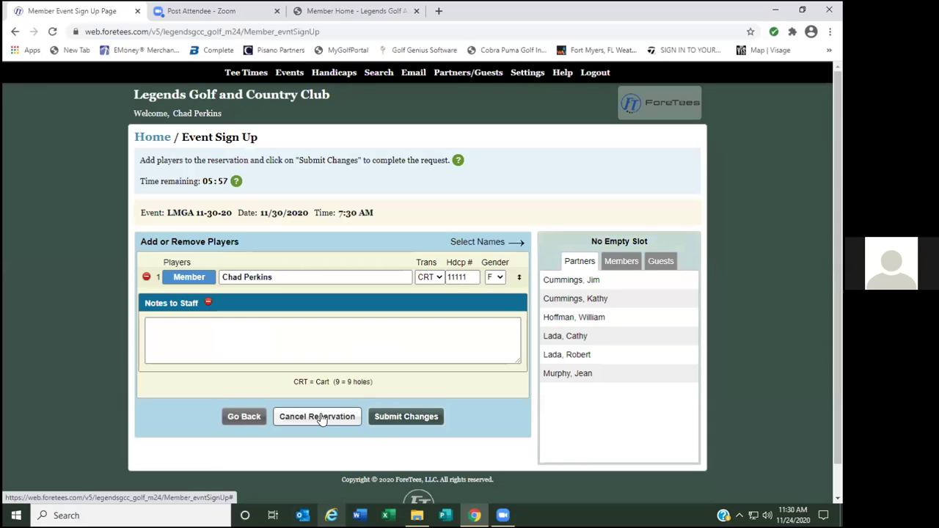
click(320, 417)
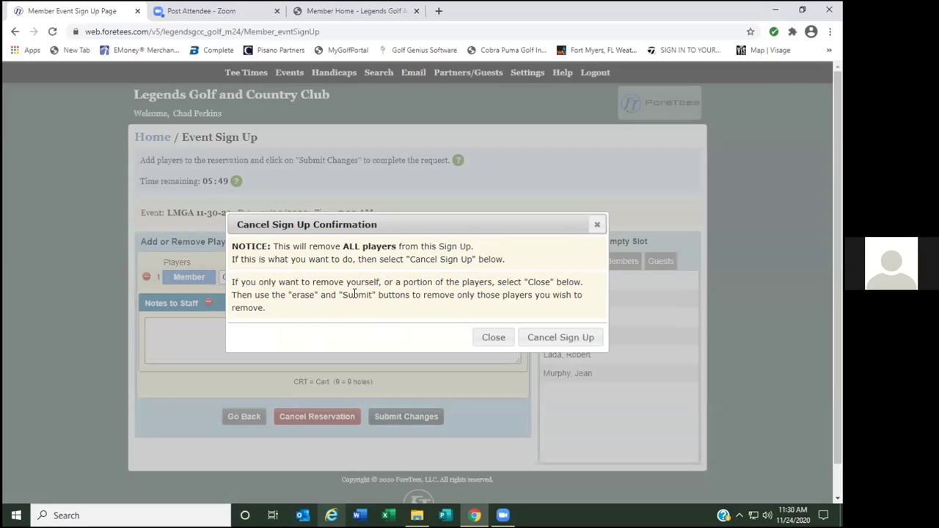
click(542, 335)
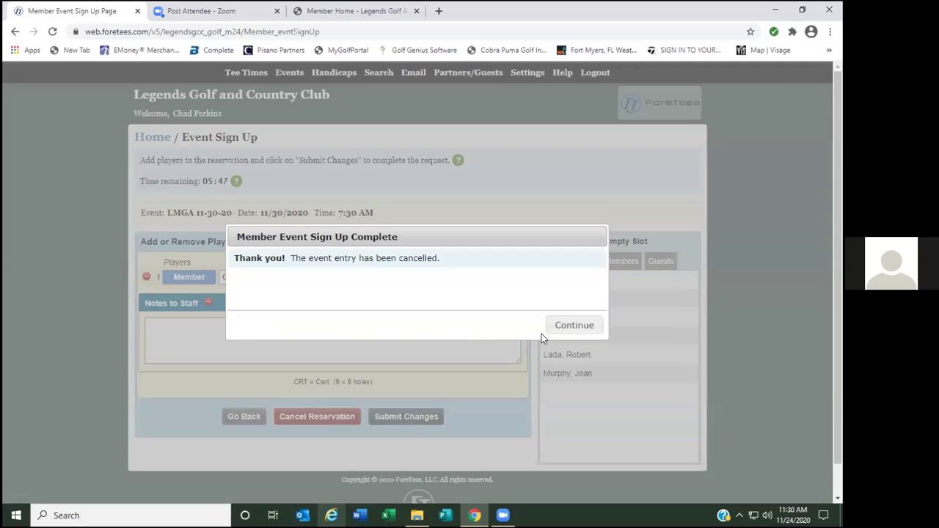
click(575, 326)
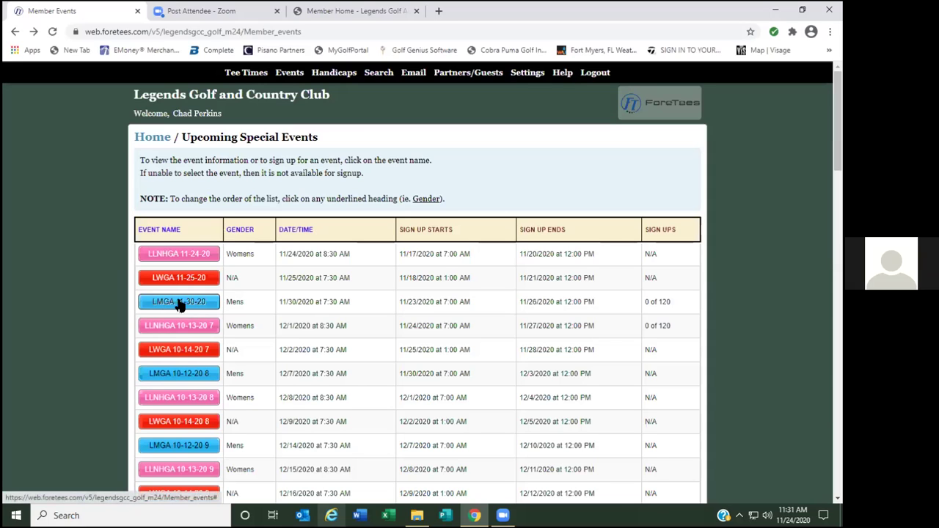
Register for LMGA 11-30-20 again, submit the request, and return to the home page.
click(180, 304)
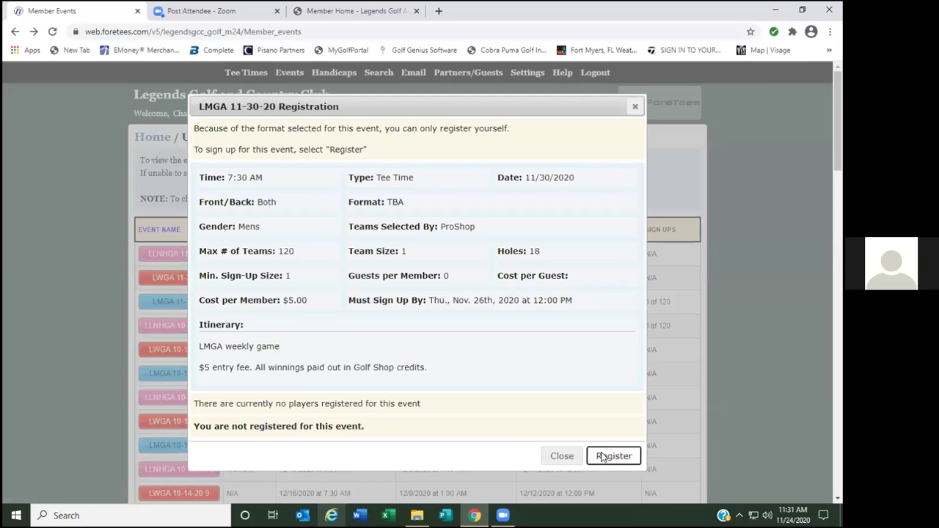
click(604, 456)
click(367, 417)
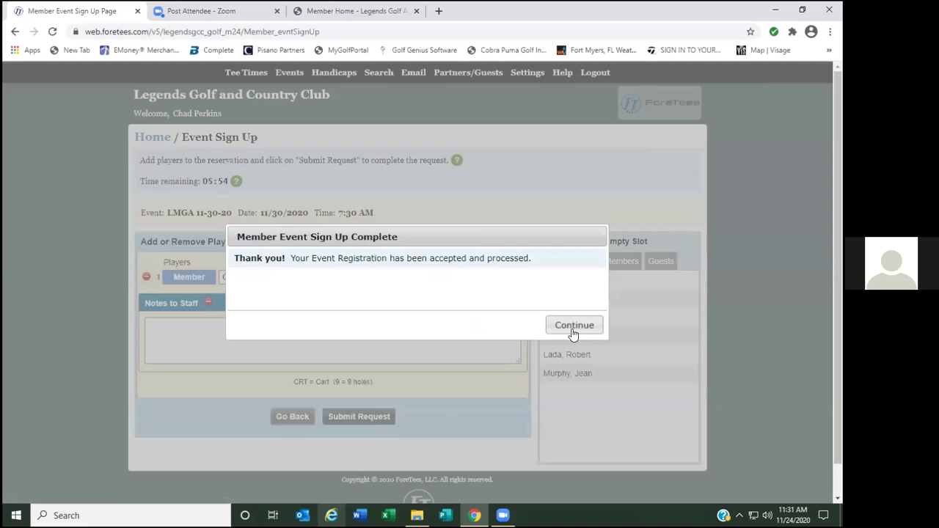
click(576, 326)
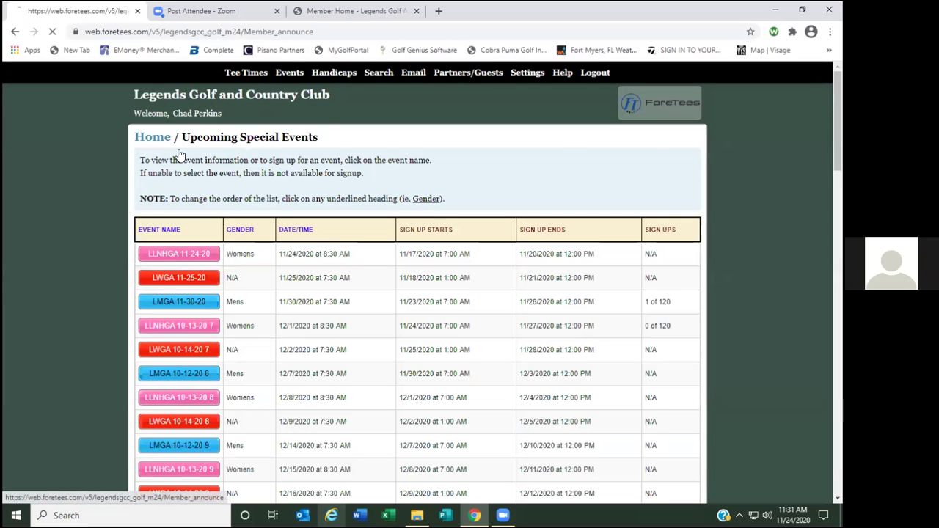
click(152, 137)
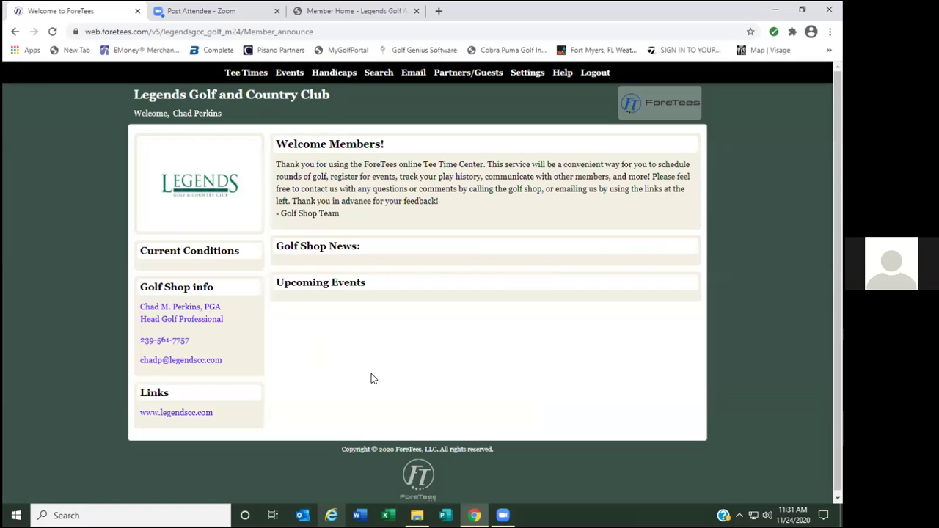
mouse_move(252, 76)
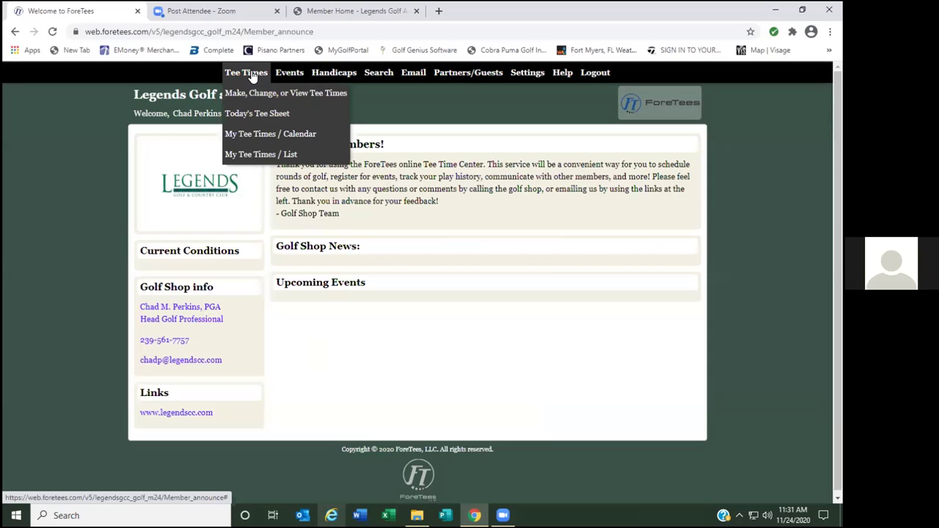
Remove player 1 from the 11/29/2020 9:06 AM lottery request and resubmit it.
click(255, 156)
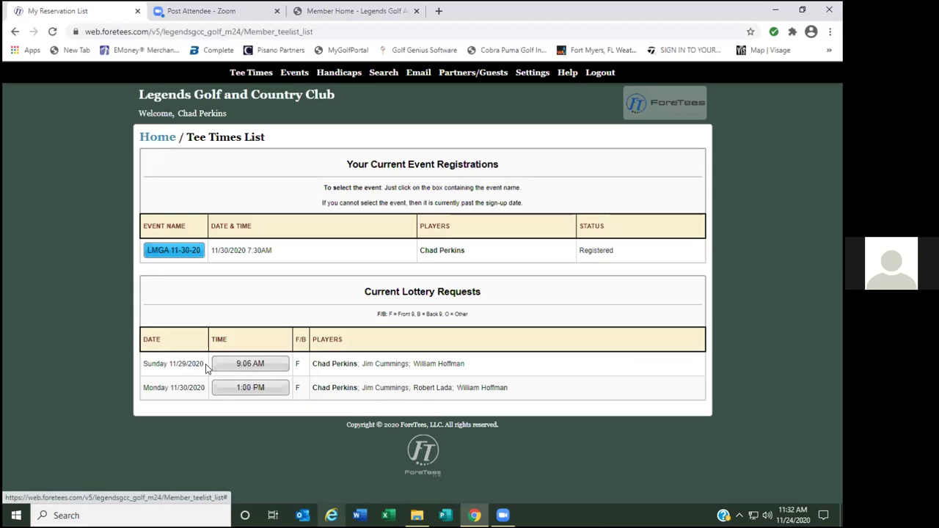
click(251, 365)
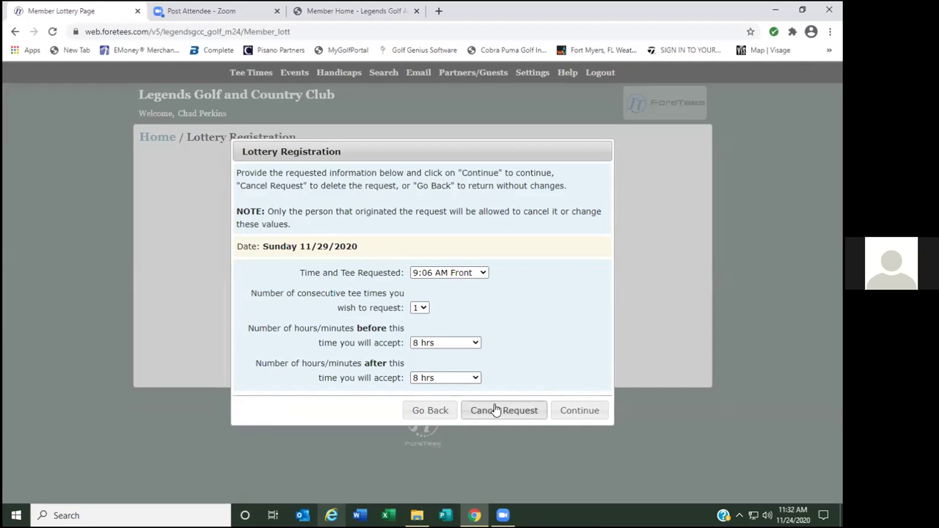
click(582, 412)
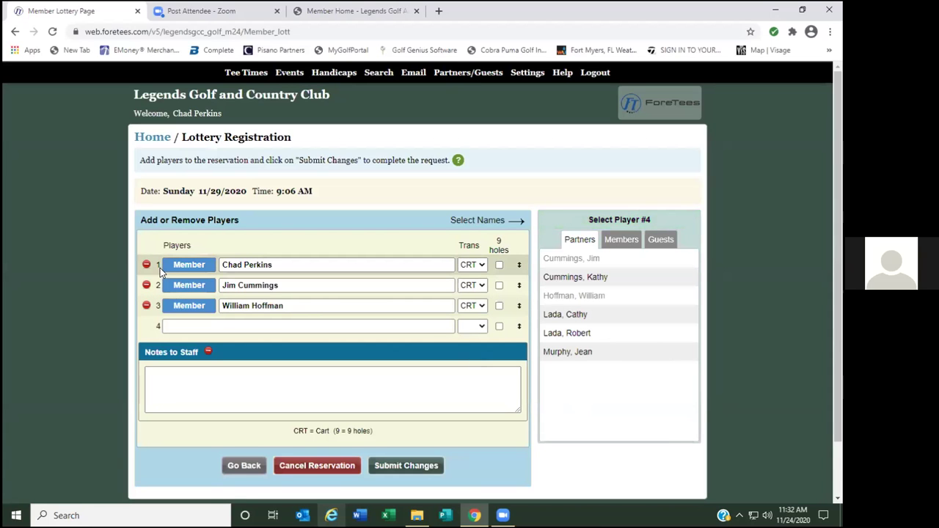
click(146, 264)
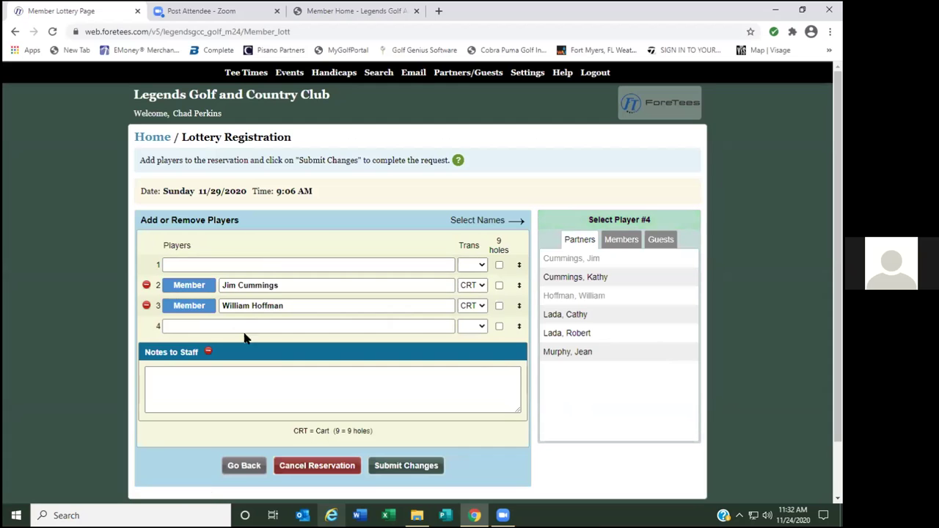
click(396, 464)
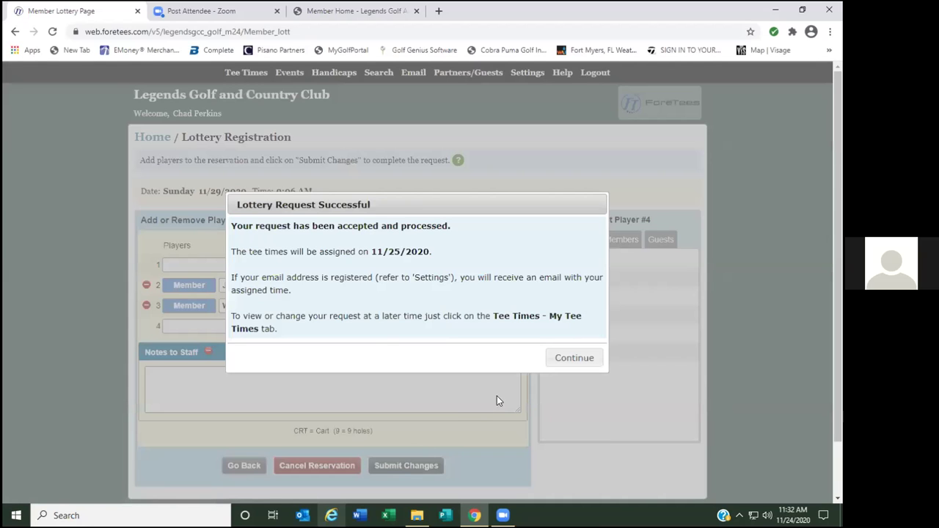
click(564, 360)
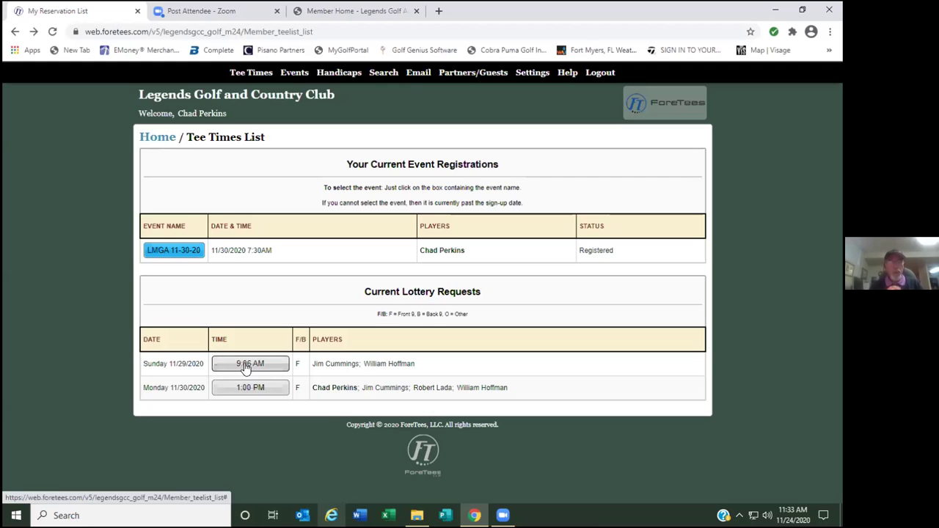
double_click(258, 290)
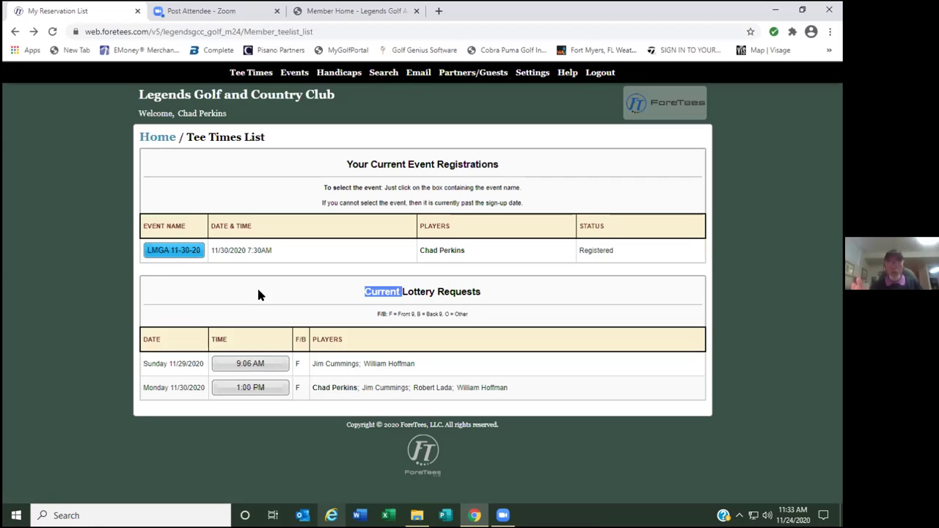
click(258, 290)
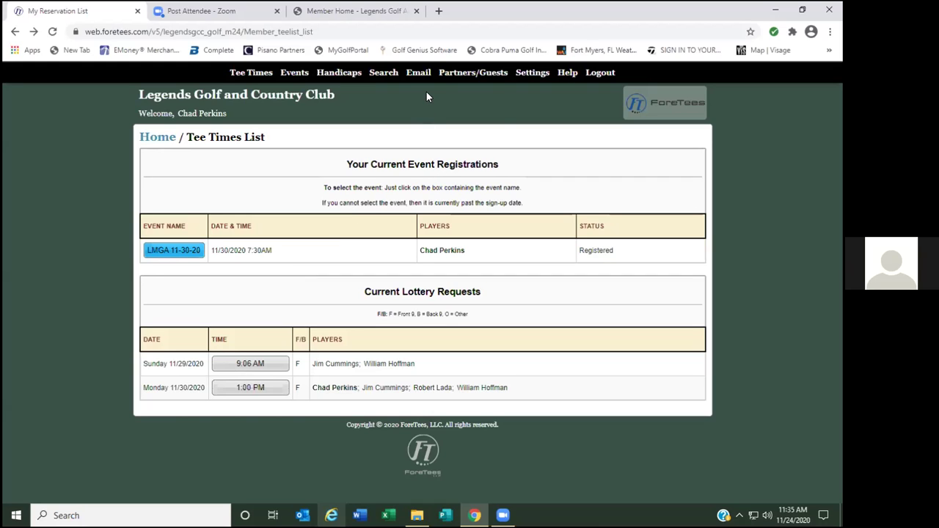
mouse_move(419, 79)
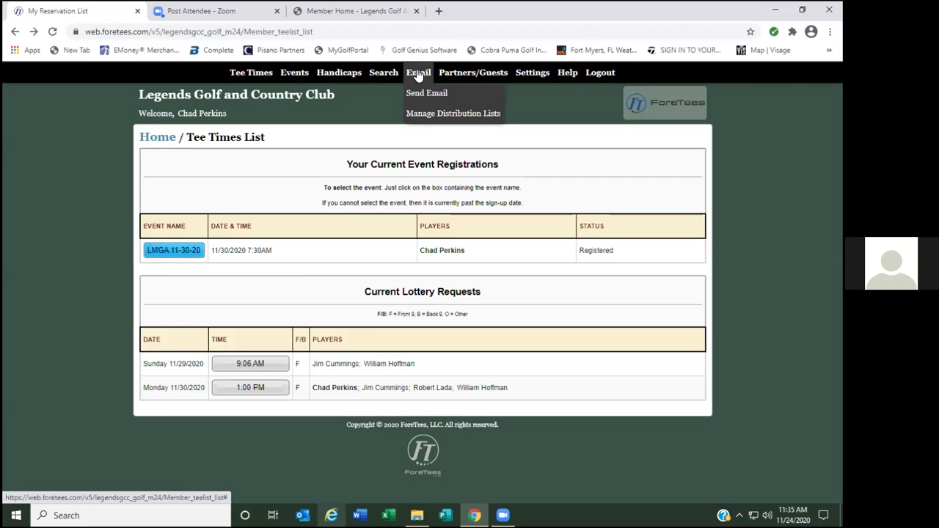
Go to Email > Manage Distribution Lists.
click(447, 114)
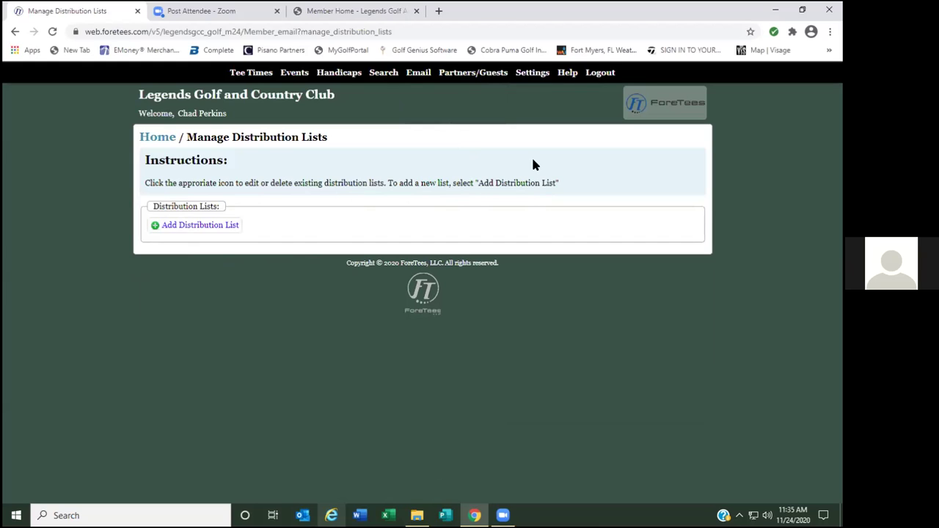
Create distribution list '1' containing all six saved partners and save it.
click(196, 227)
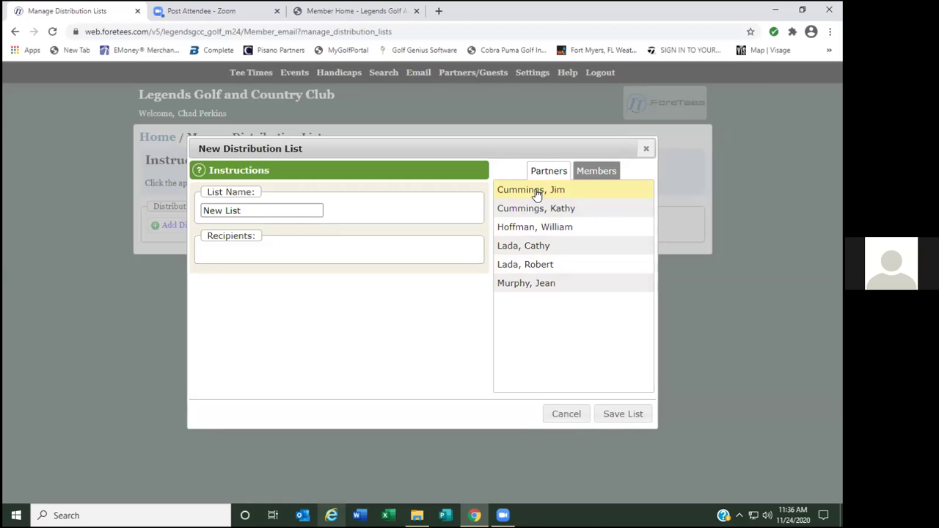
click(256, 213)
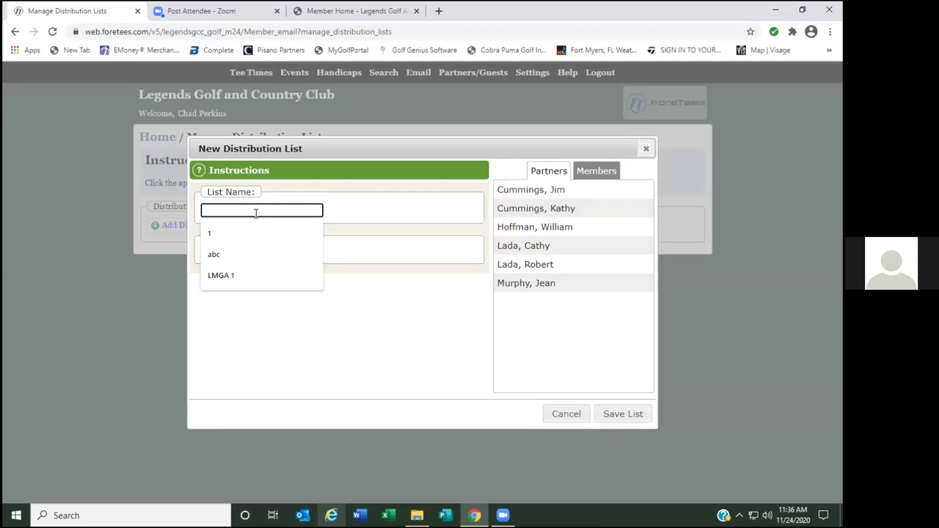
click(215, 235)
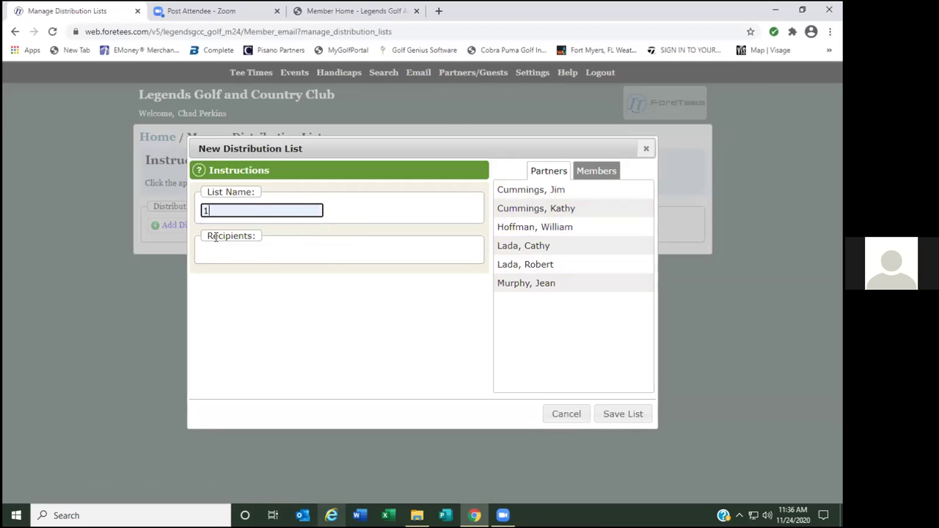
click(524, 192)
click(524, 210)
click(522, 228)
click(522, 247)
click(523, 264)
click(518, 285)
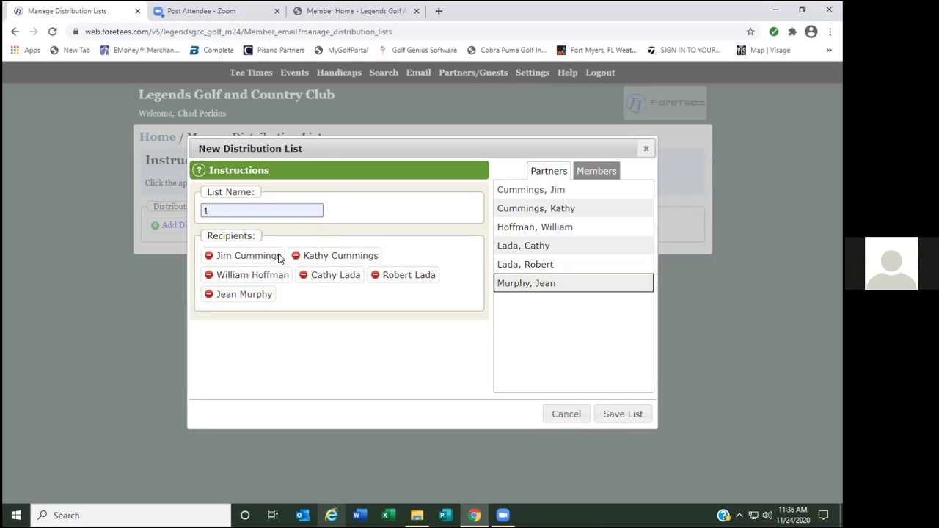
click(622, 415)
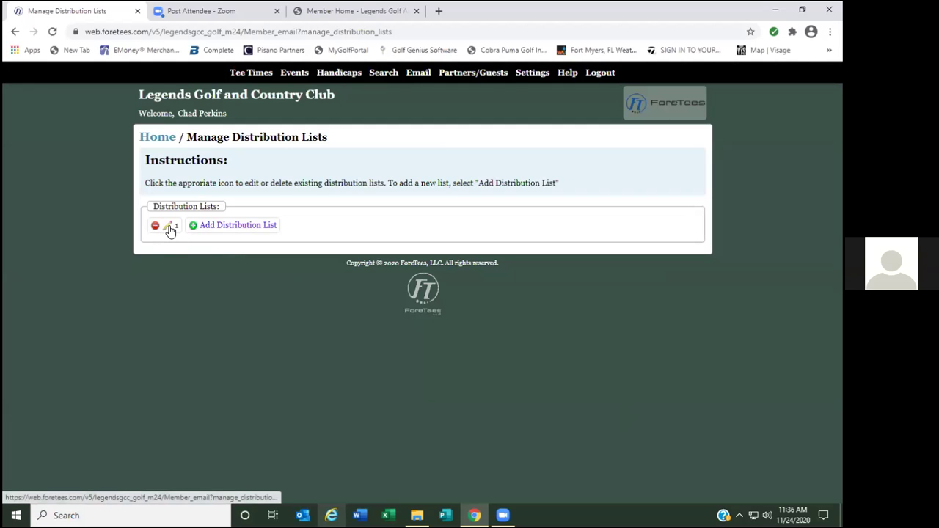
Start a new distribution list named '2'.
click(223, 231)
click(267, 208)
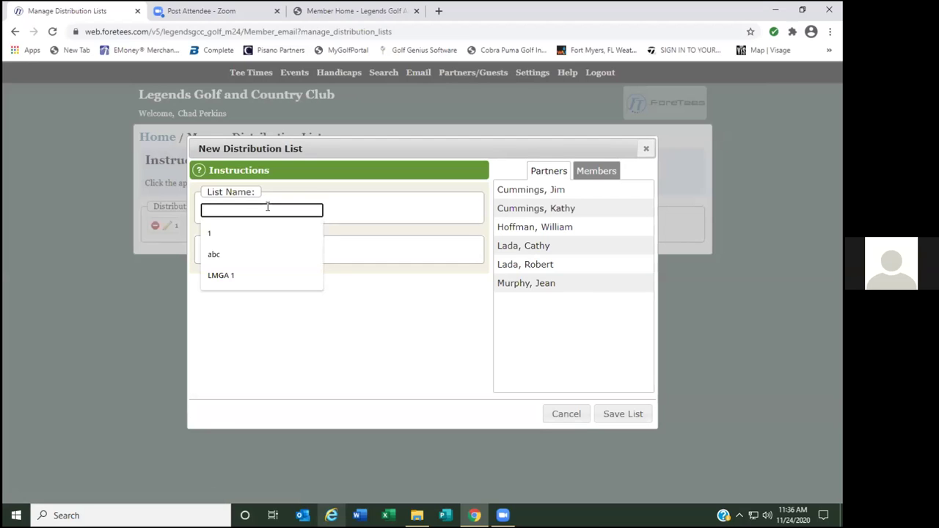
text(2)
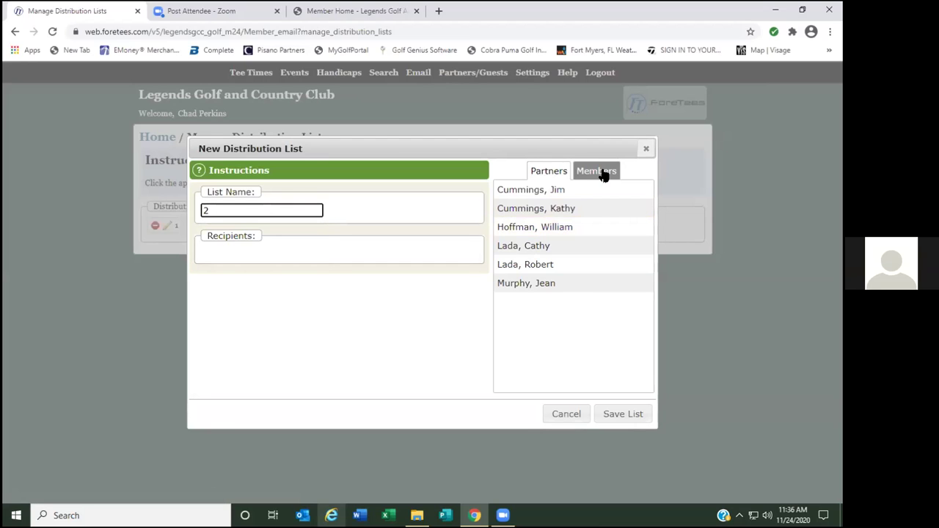
Search members for 'a', add nine of them as recipients, and save the list.
click(597, 172)
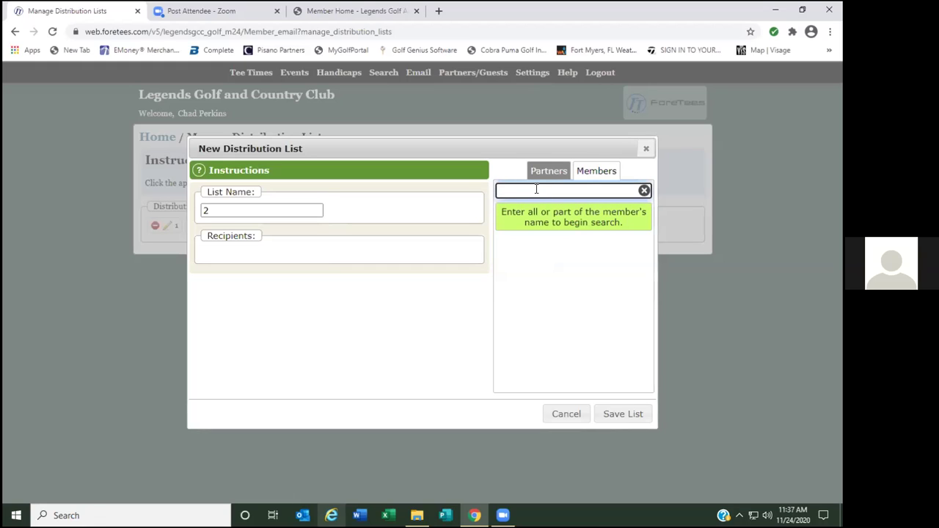
text(a)
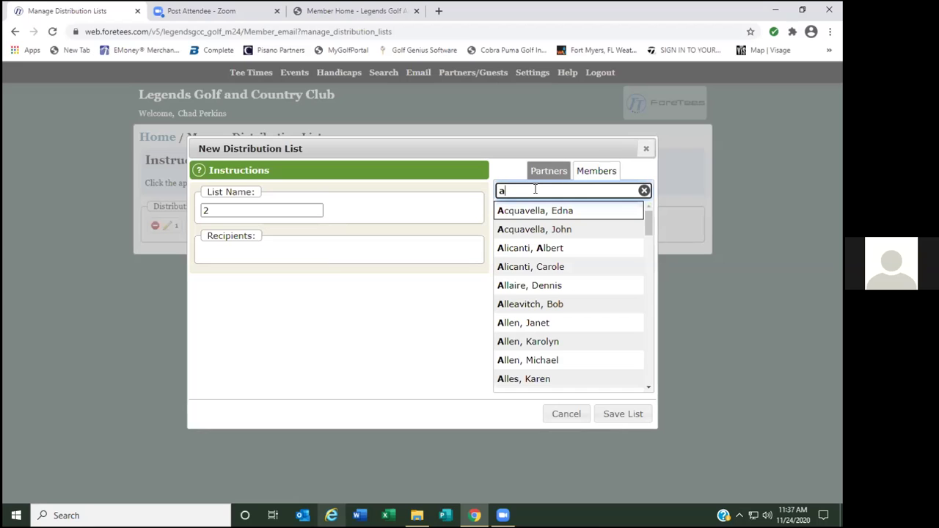
click(516, 211)
click(521, 229)
click(521, 248)
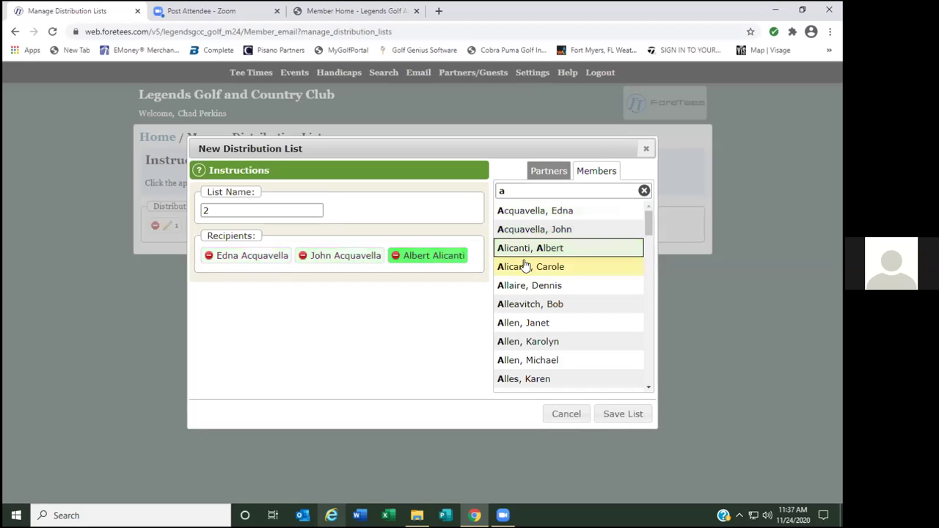
click(525, 266)
click(522, 285)
click(521, 304)
click(523, 323)
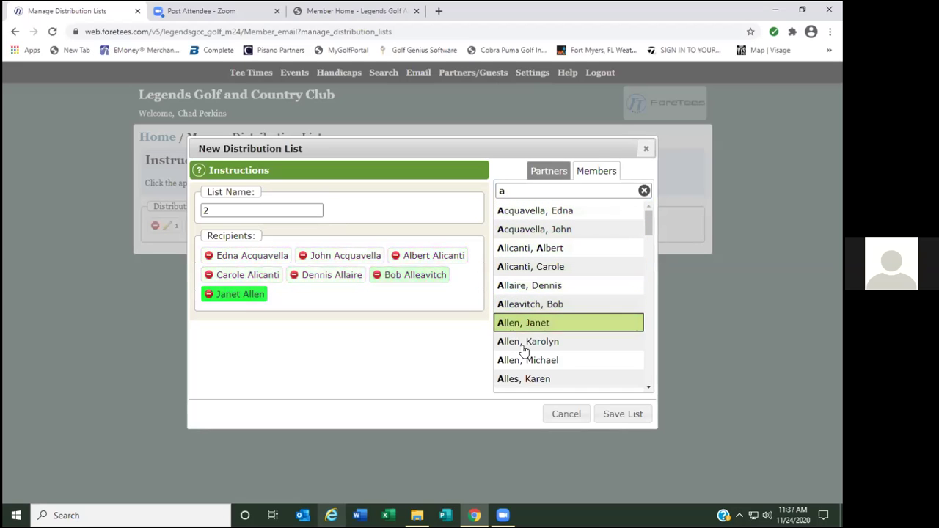
click(522, 343)
click(521, 360)
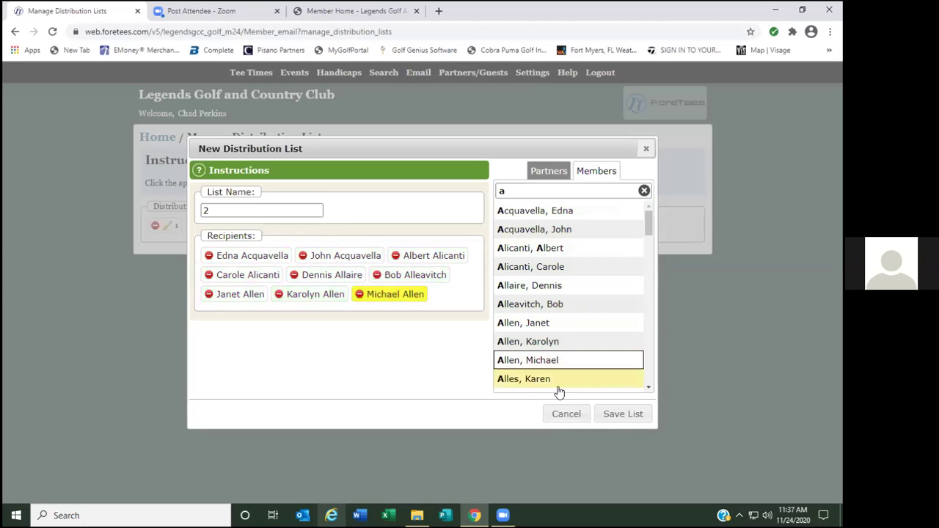
click(623, 414)
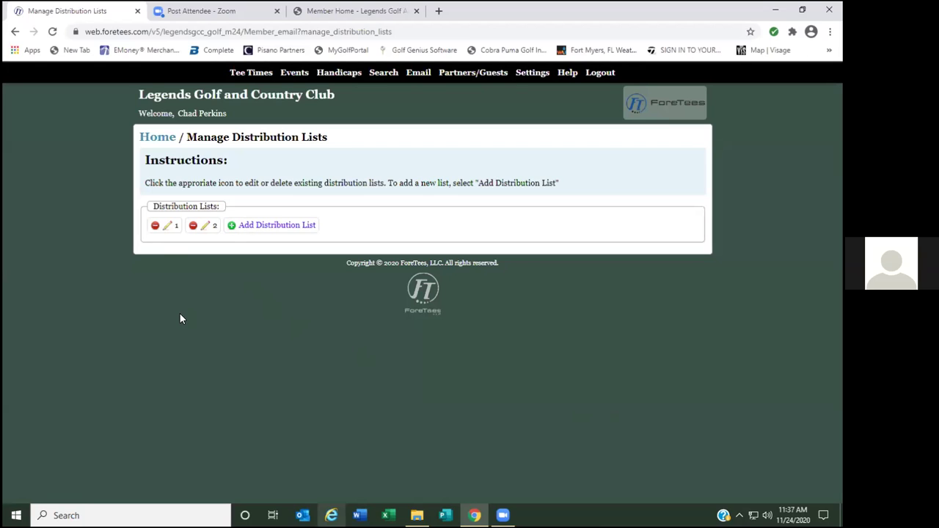
Compose a new email and add distribution list 1 as its recipients.
mouse_move(419, 77)
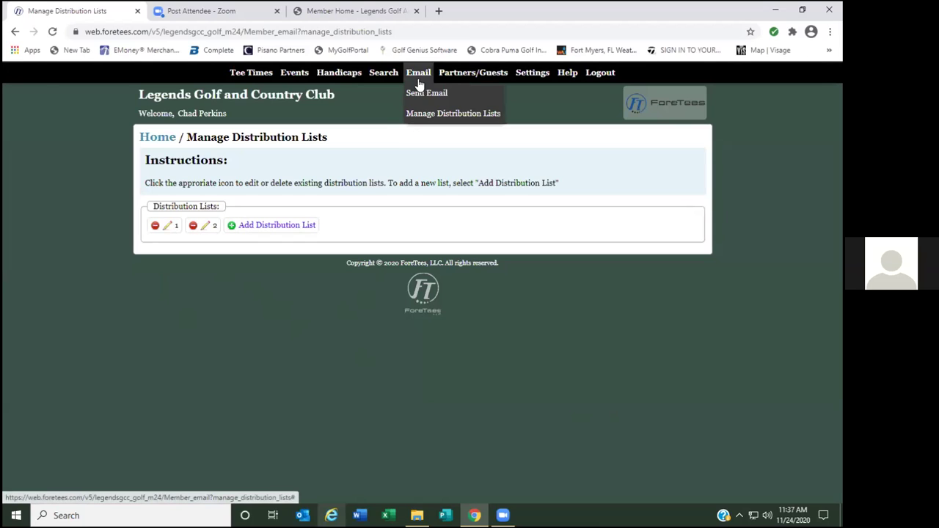
click(421, 96)
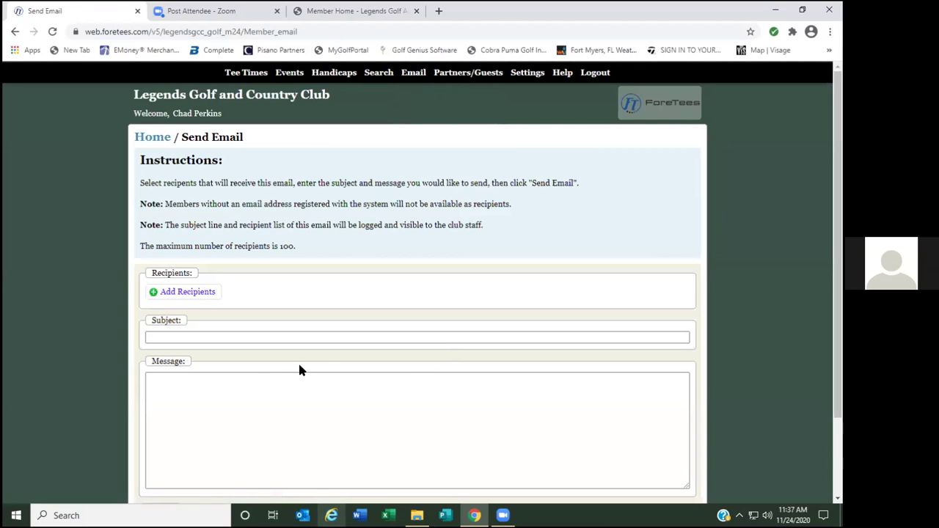
click(188, 293)
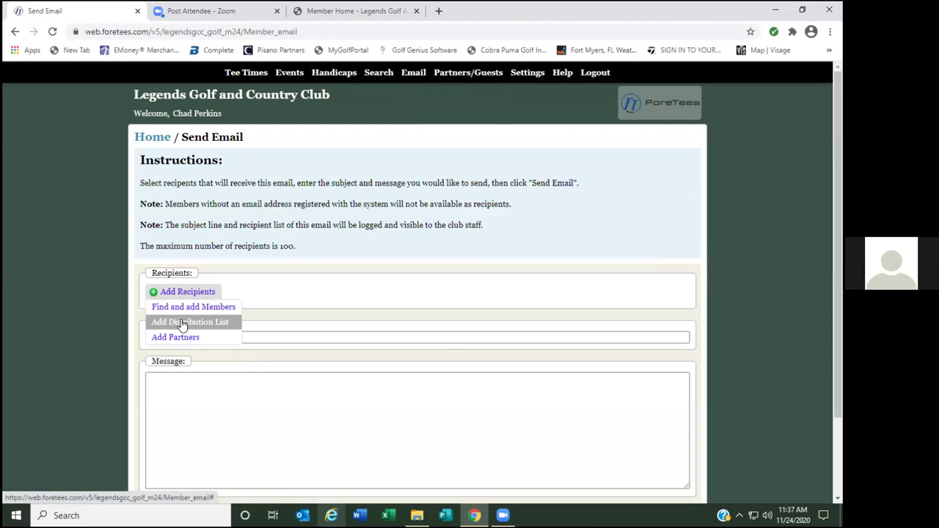
click(183, 324)
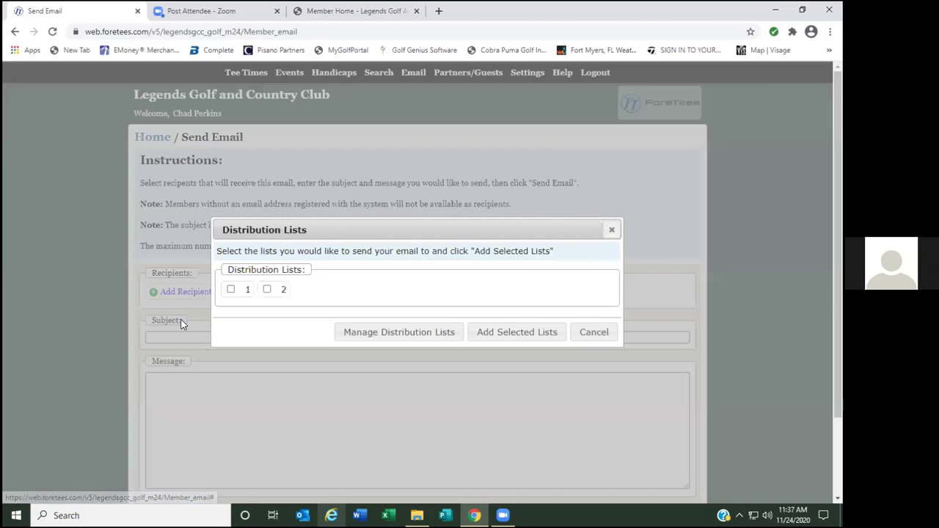
click(230, 289)
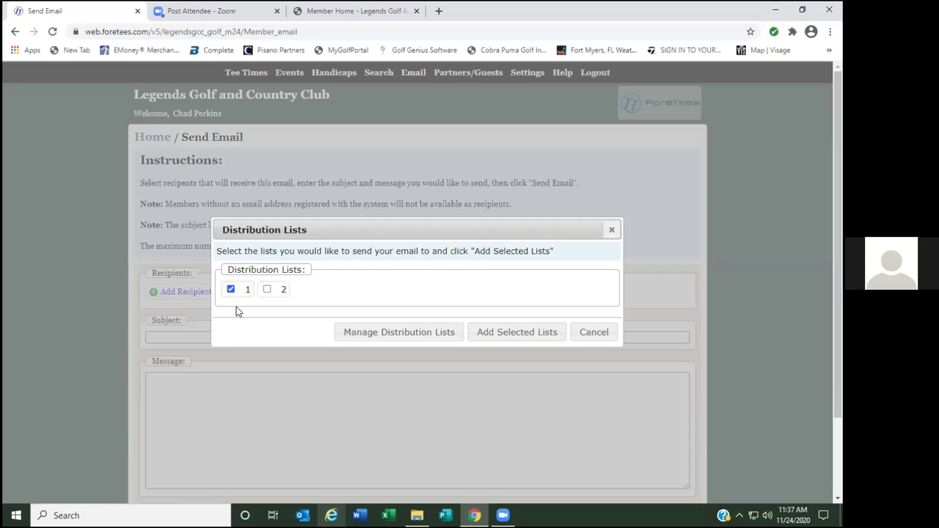
click(519, 333)
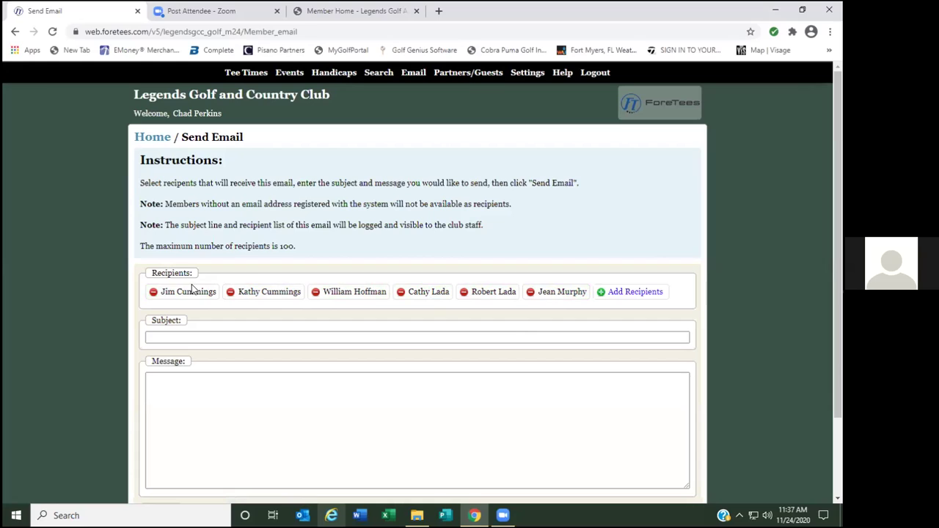
Enter subject and message 'test', send the email, and dismiss the confirmation.
click(194, 338)
text(test)
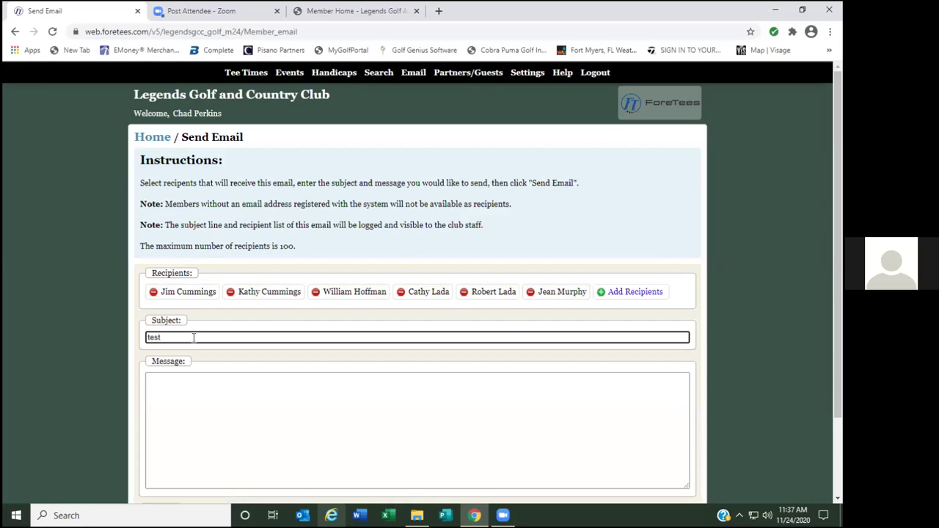
click(177, 390)
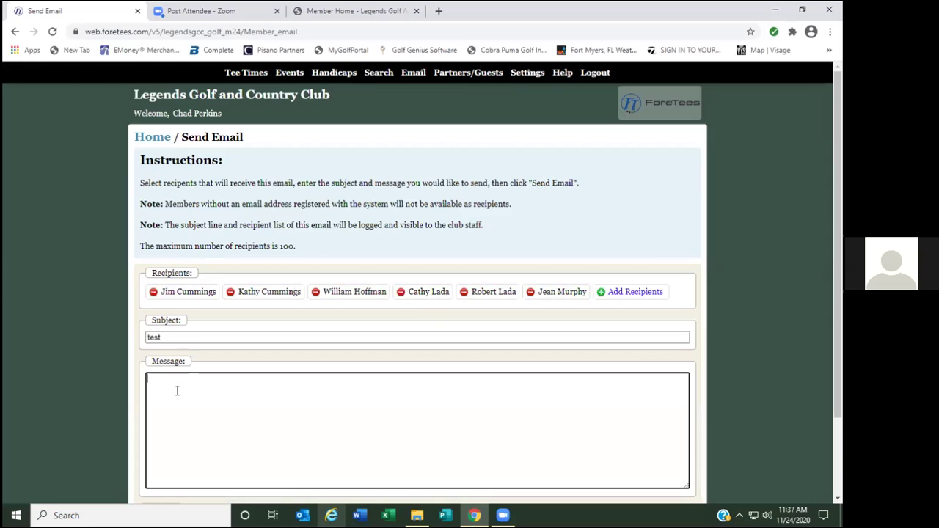
text(test)
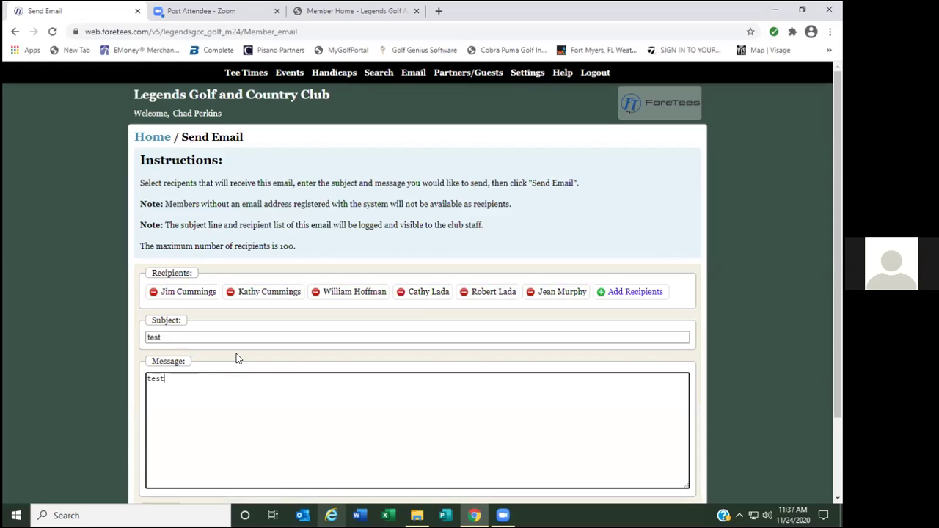
scroll(236, 354, down, 2)
click(220, 415)
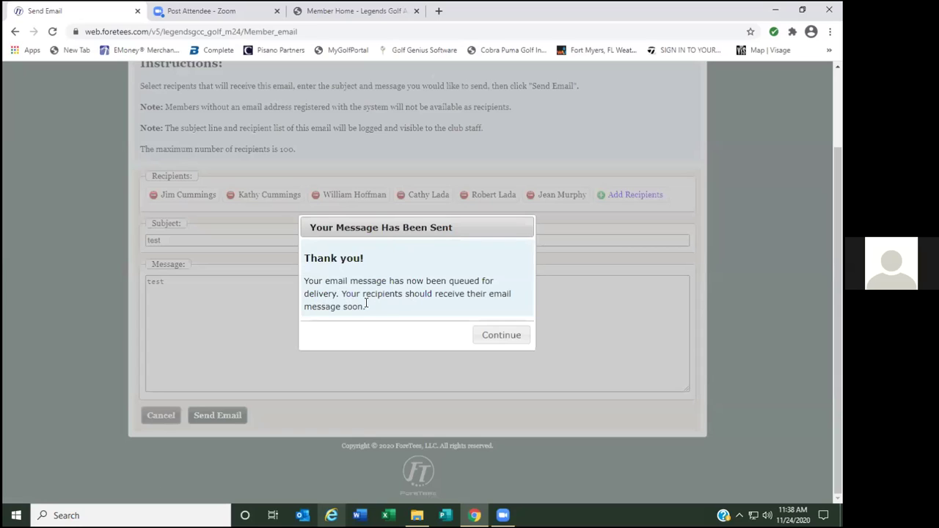
click(501, 337)
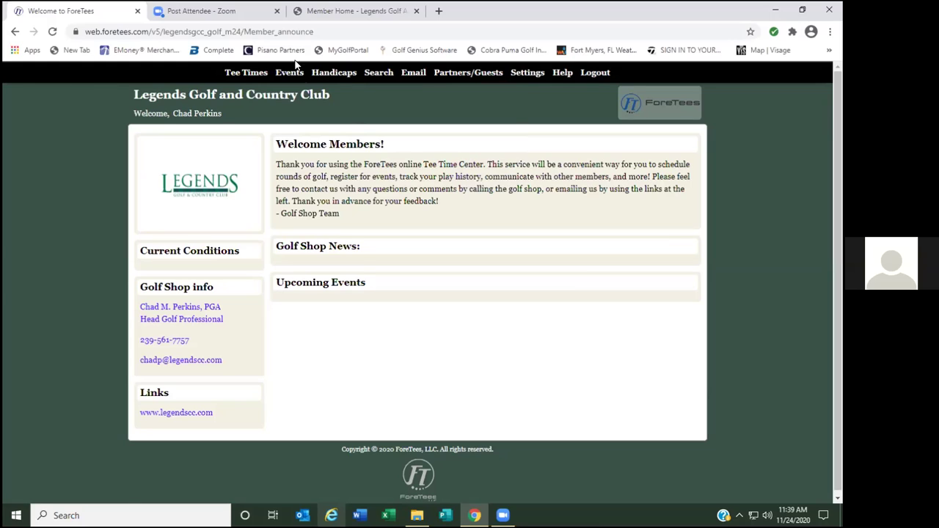
Open the 11/30/2020 tee sheet, start a new lottery request, then abandon it.
mouse_move(248, 72)
click(254, 93)
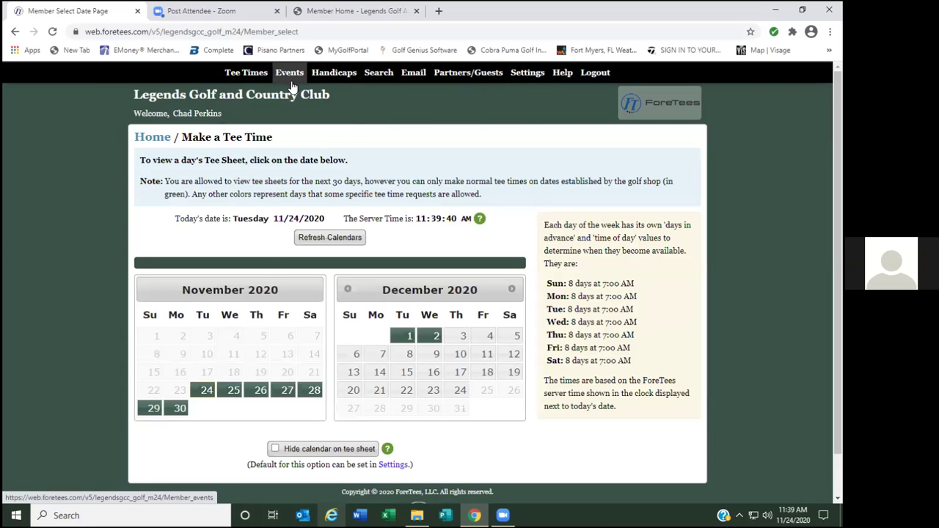
click(180, 409)
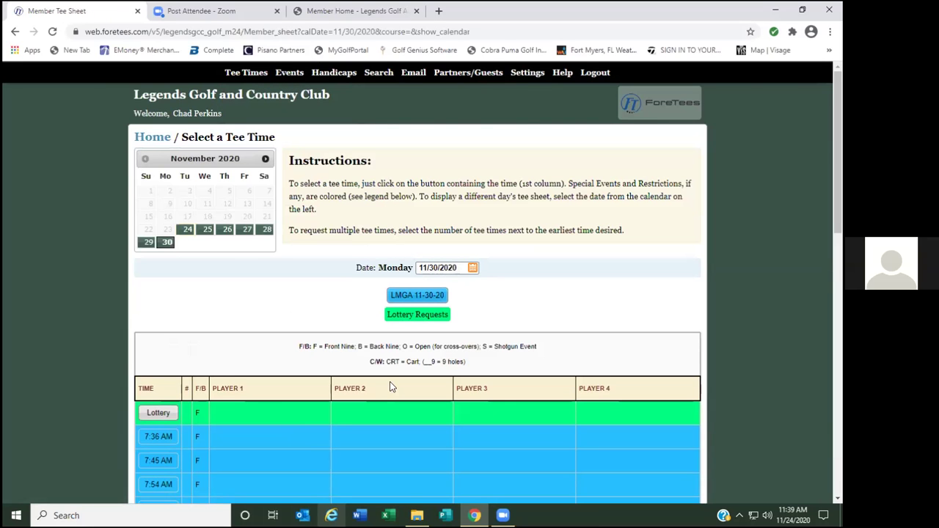
click(176, 412)
click(506, 330)
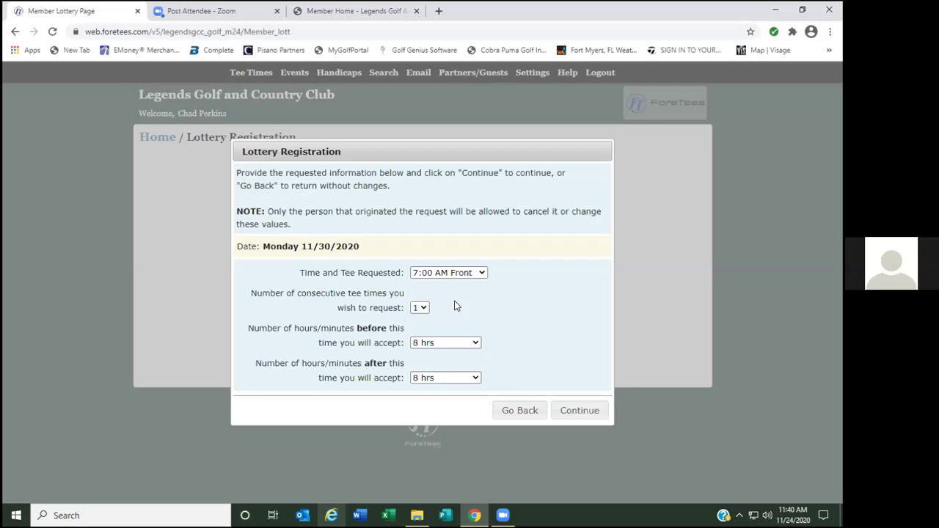
click(518, 410)
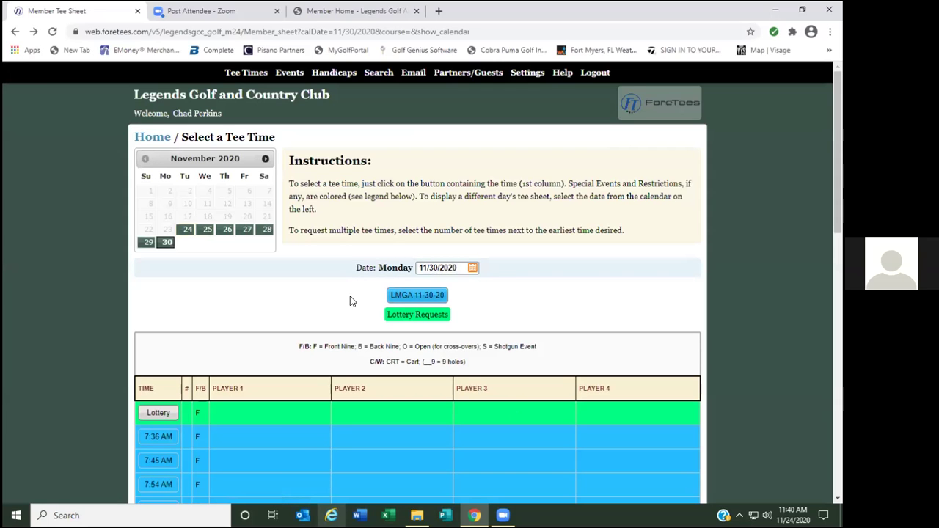
mouse_move(253, 74)
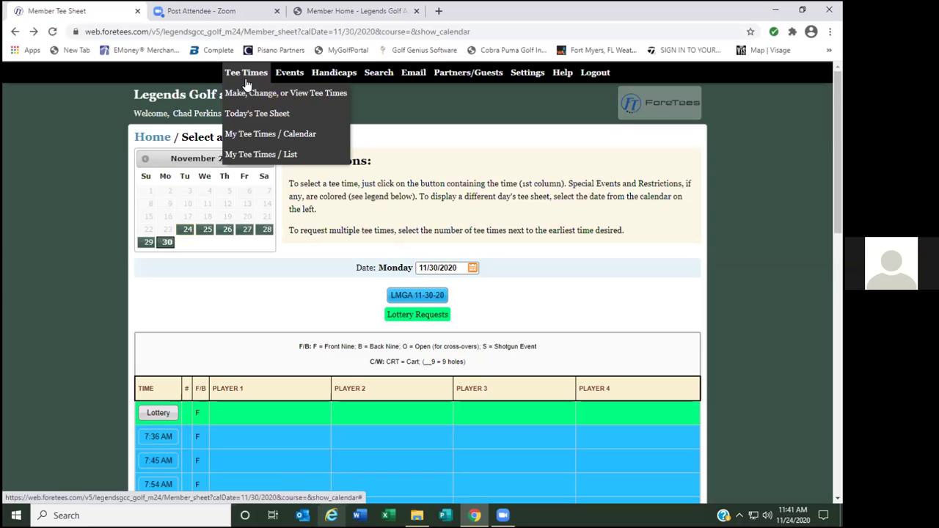
From the member welcome page, open the December 1 tee sheet and scroll down to its Lottery slot.
click(169, 98)
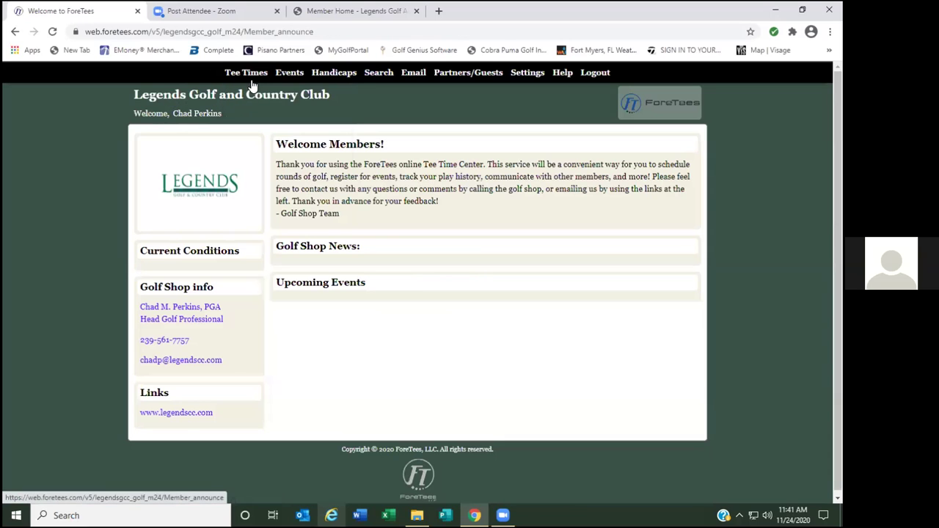
mouse_move(249, 74)
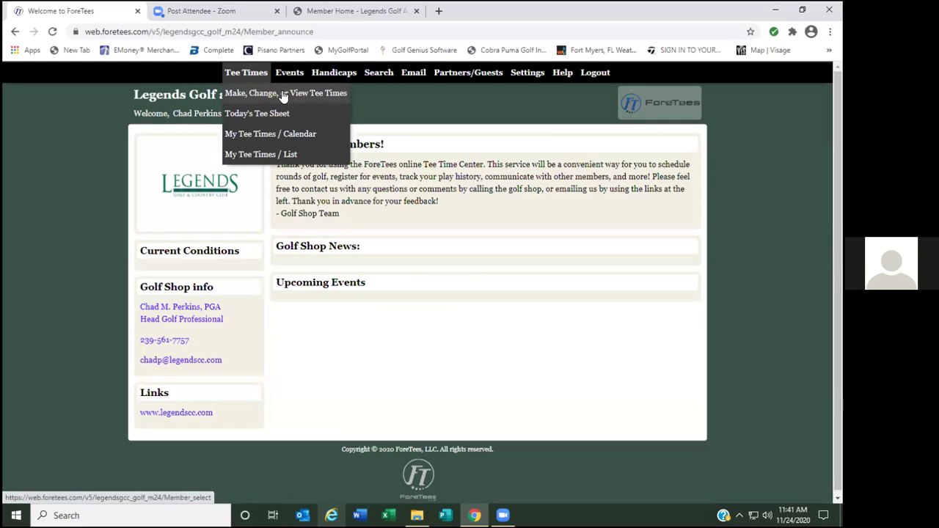
click(258, 95)
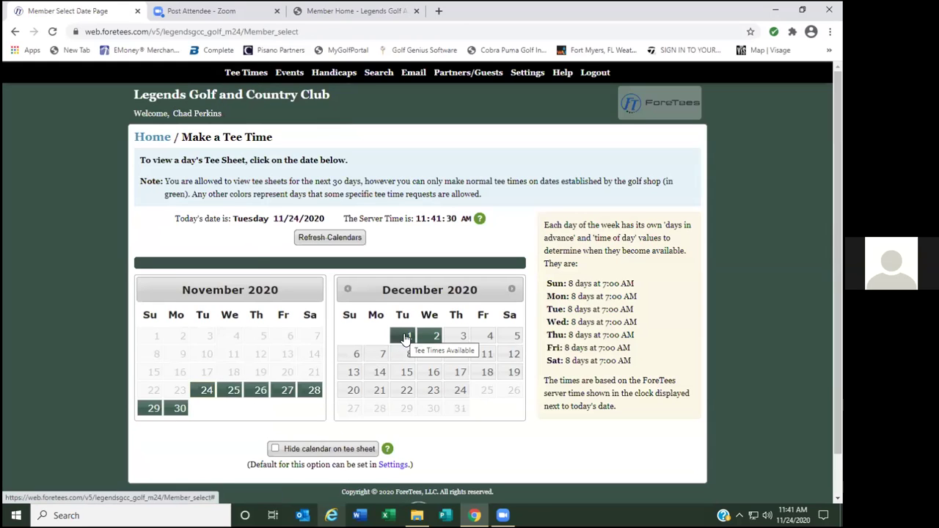
click(405, 336)
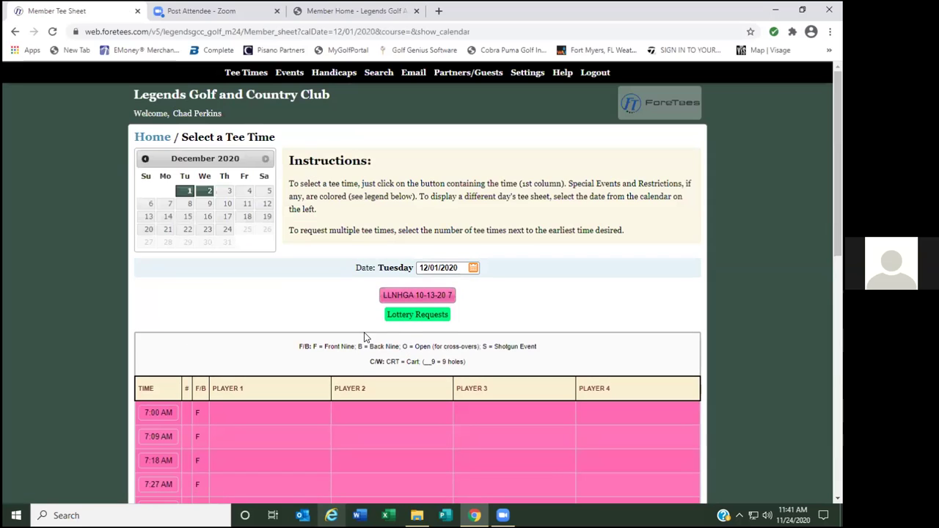
scroll(286, 307, down, 7)
Start a new lottery request for 12/1/2020 requesting the 12:06 PM Front time.
scroll(286, 307, down, 1)
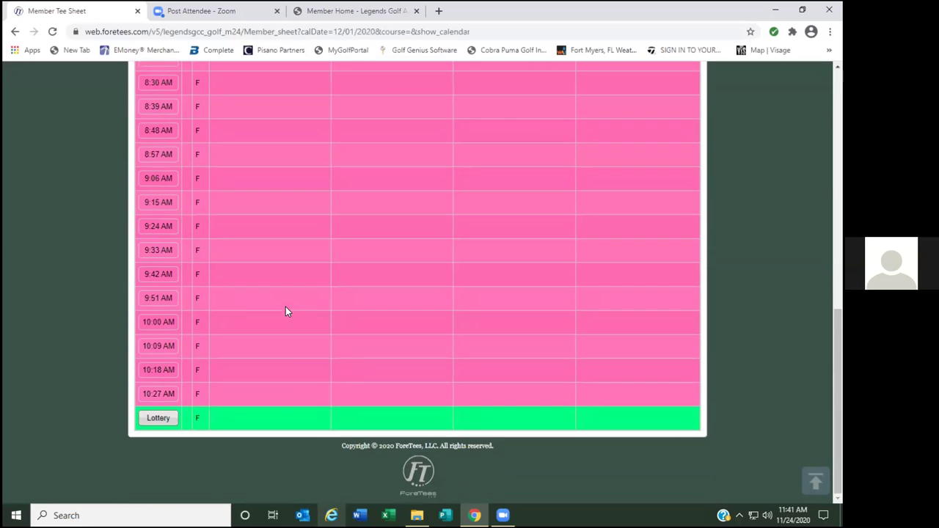
click(163, 418)
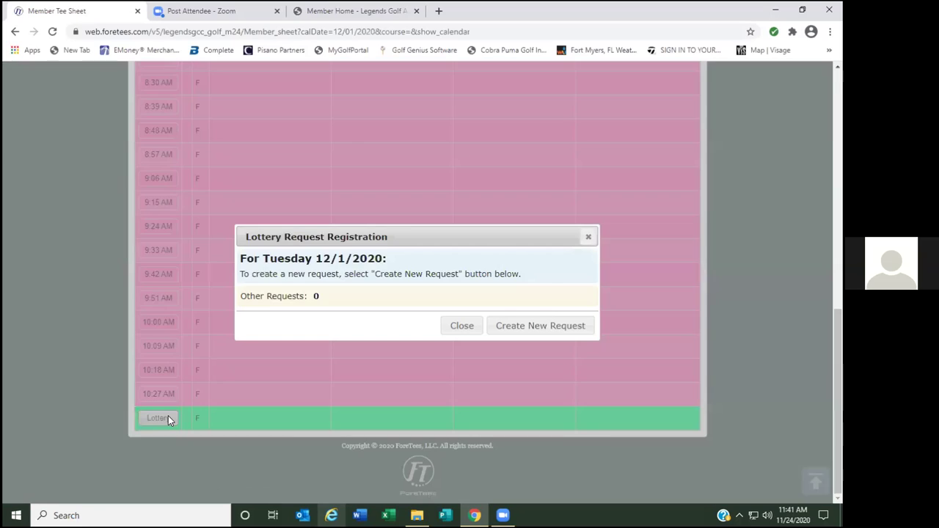
click(534, 327)
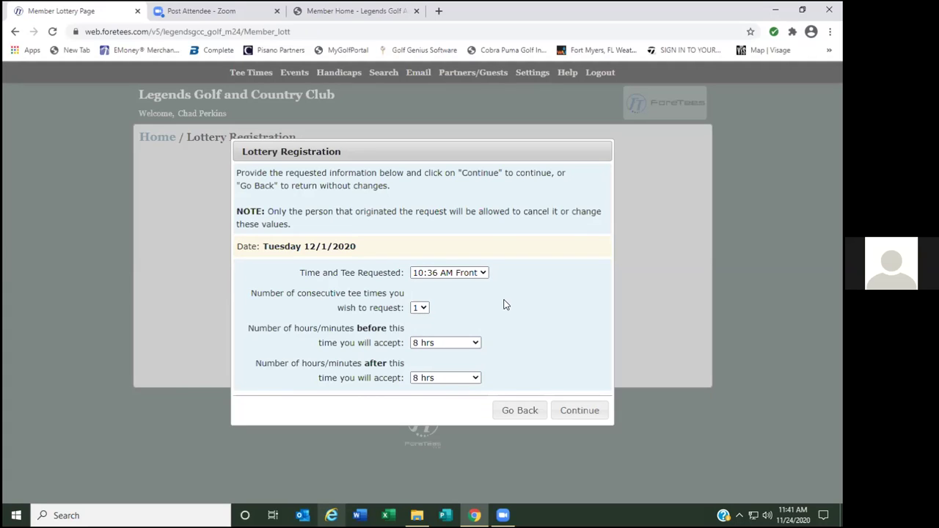
click(478, 273)
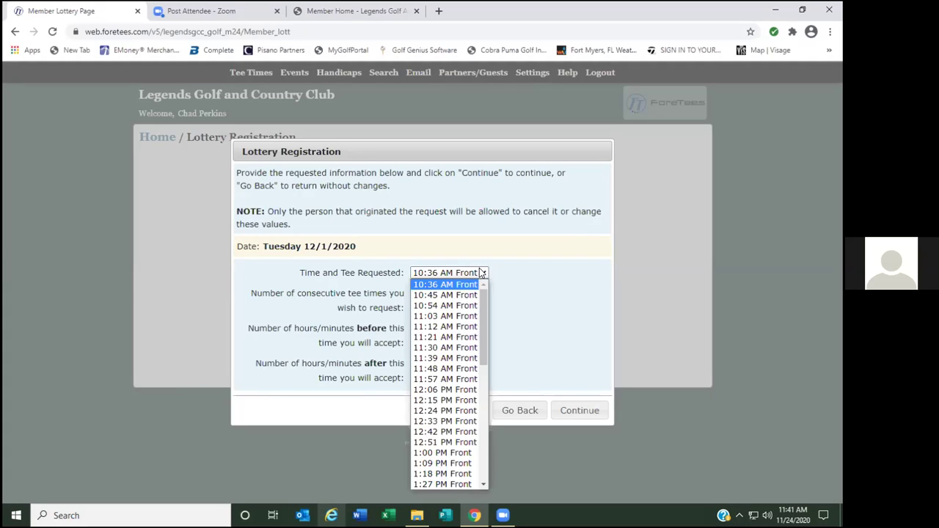
click(436, 389)
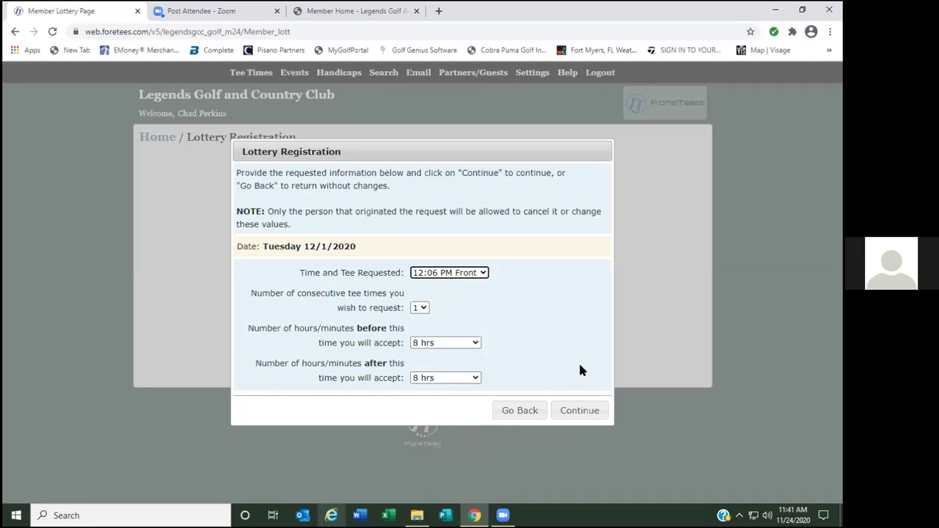
click(581, 411)
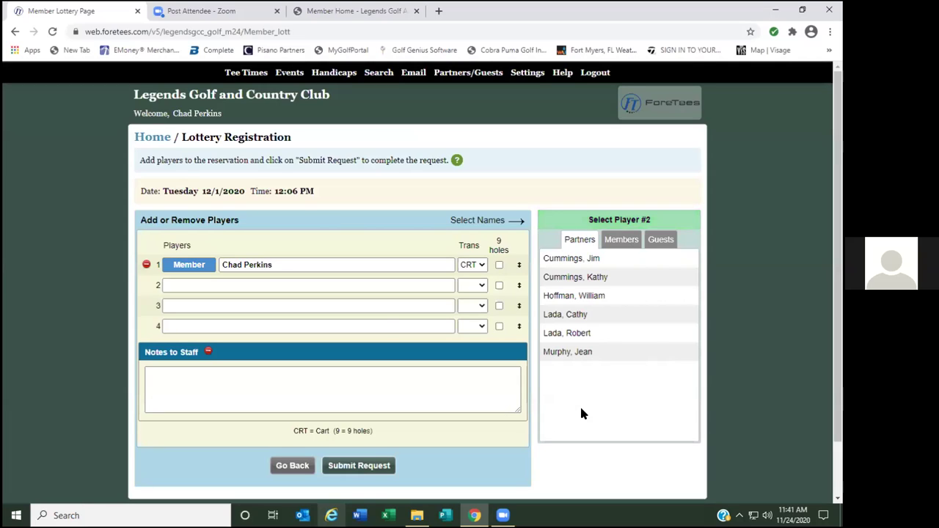
Add three partners as players 2–4, submit the request, and dismiss the success notice.
click(572, 261)
click(583, 297)
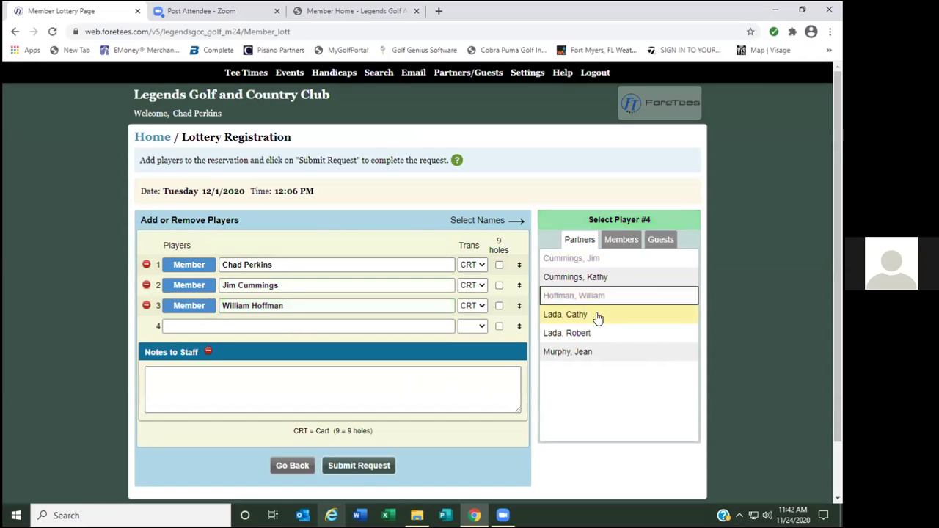
click(578, 336)
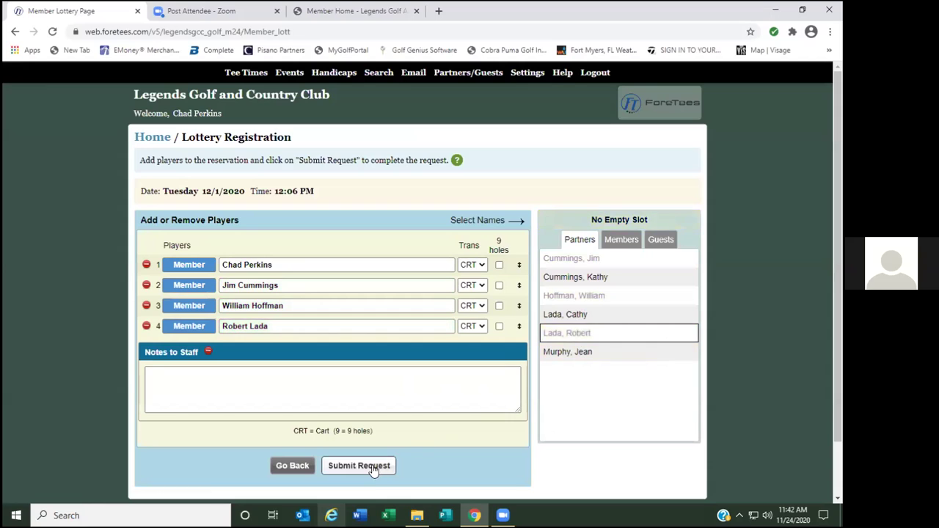
click(374, 466)
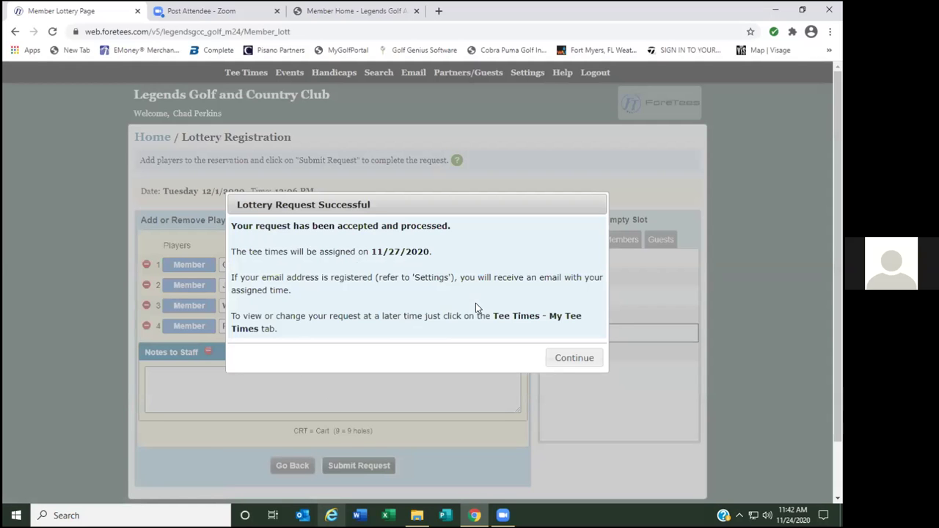
click(570, 358)
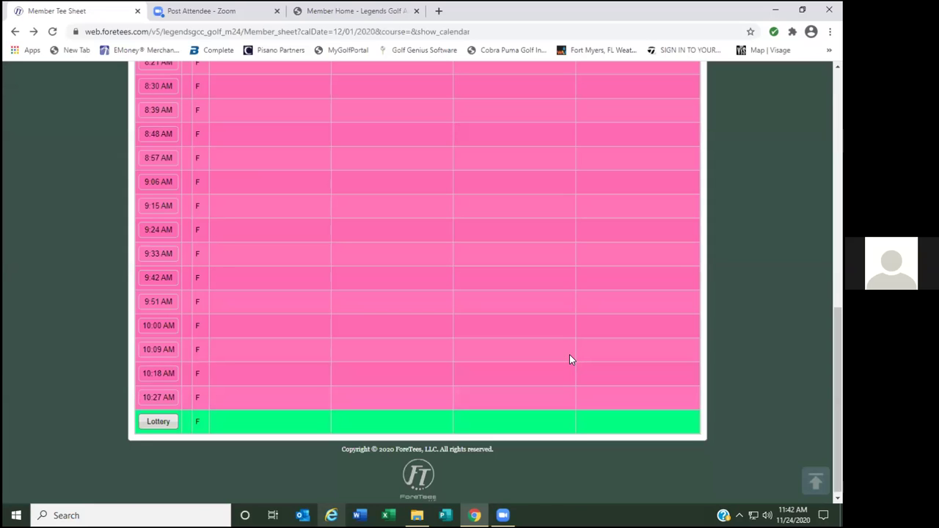
Start another 12/1/2020 lottery request for the 12:06 PM Front time.
click(162, 422)
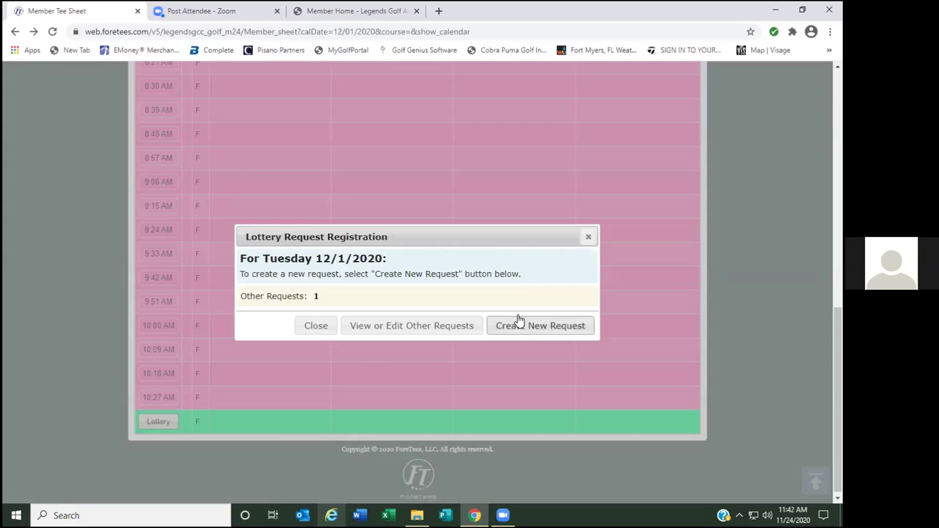
click(541, 326)
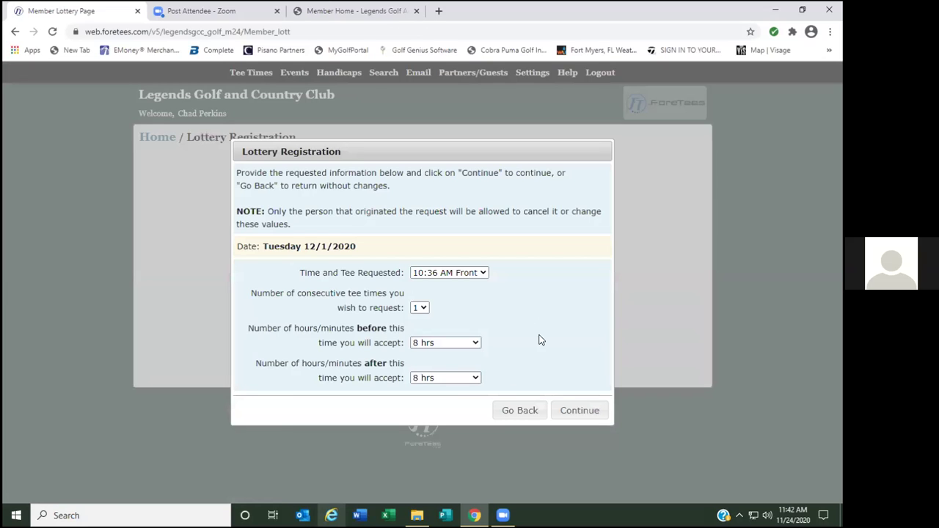
click(484, 273)
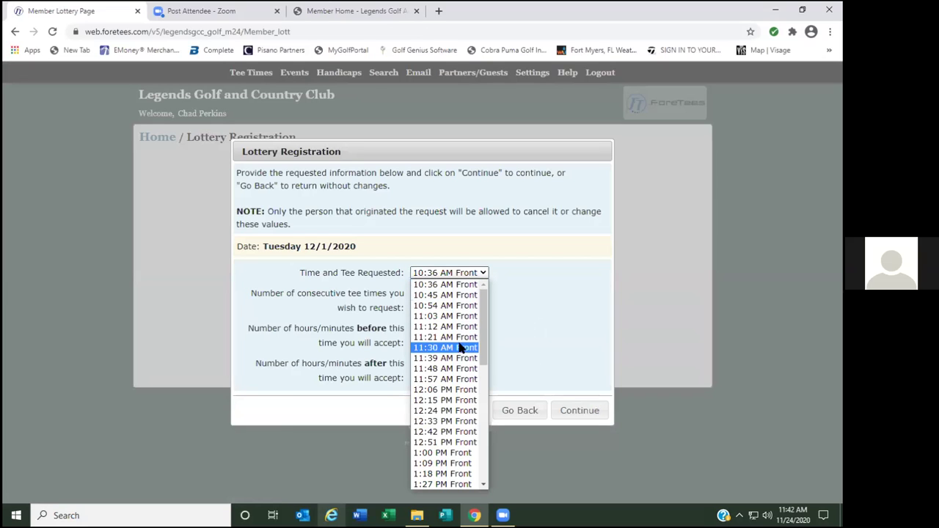
click(450, 390)
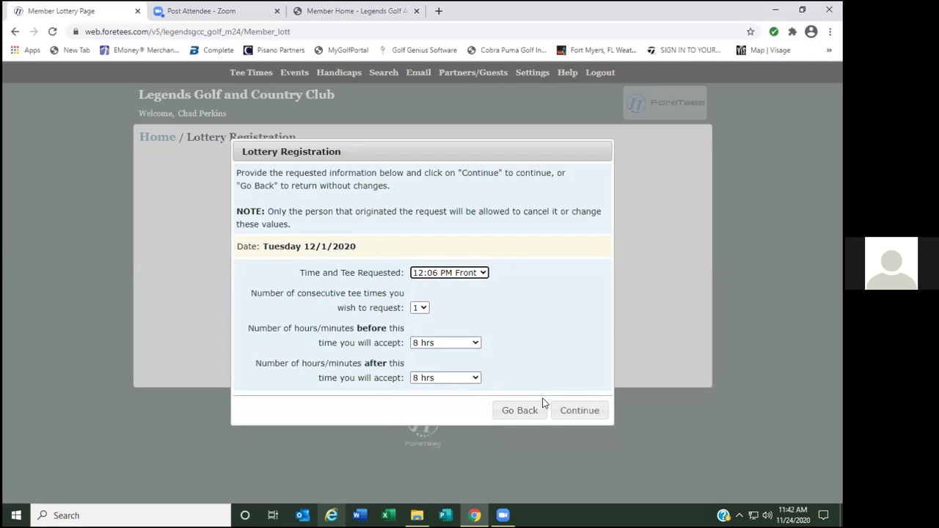
click(577, 408)
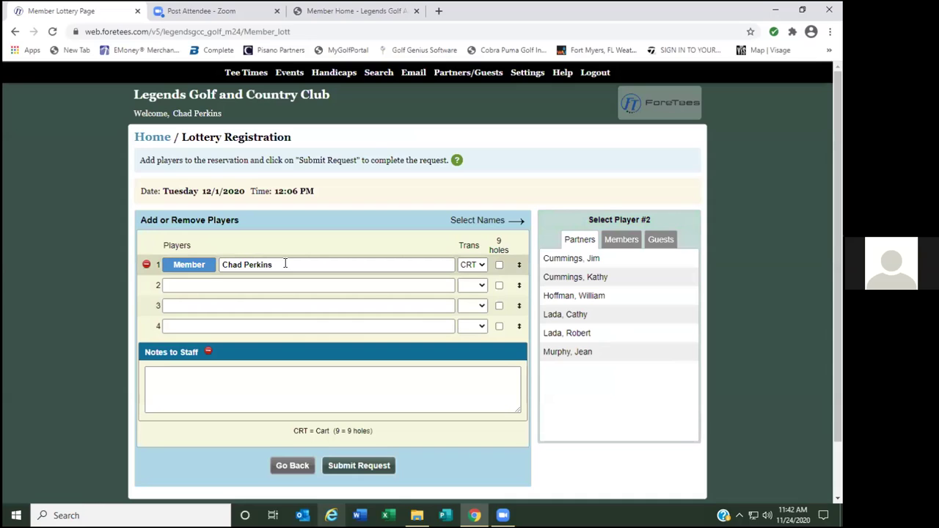
Remove the account holder, fill all four slots with members found by searching 'a', and submit.
click(147, 266)
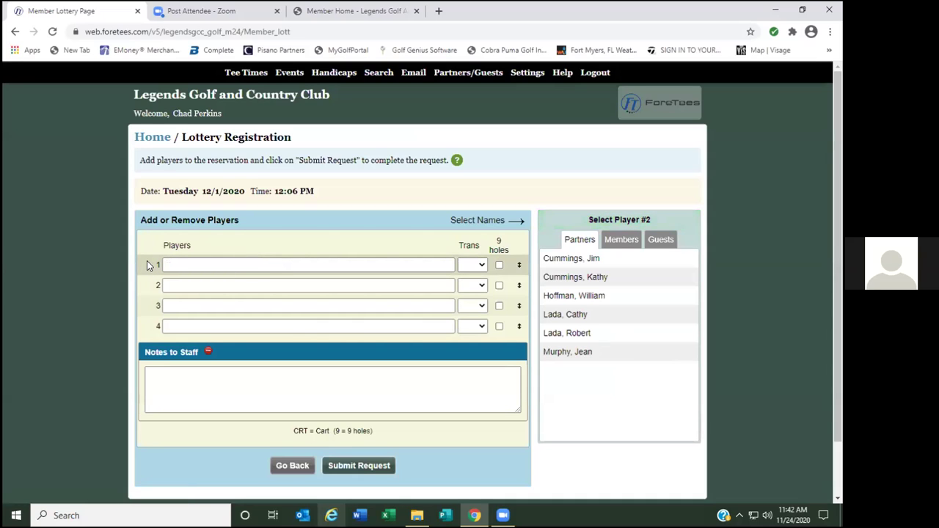
click(623, 241)
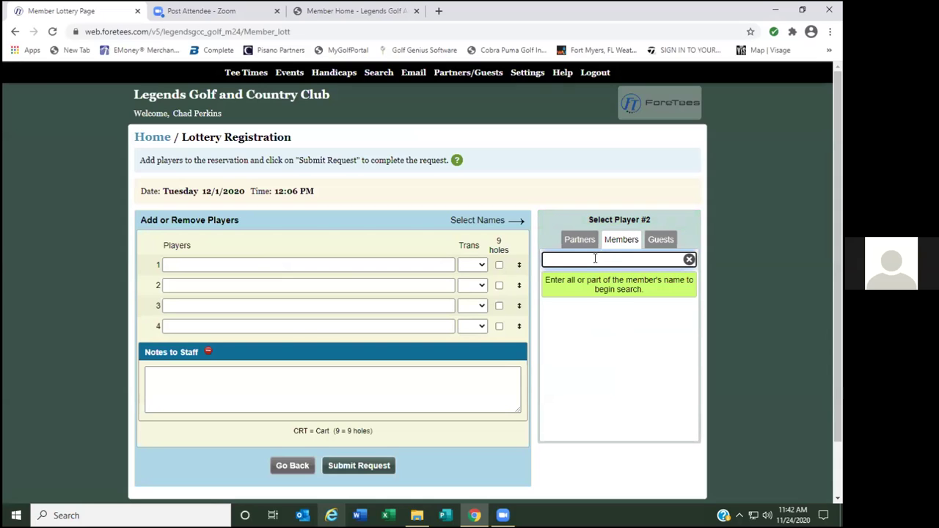
text(aq)
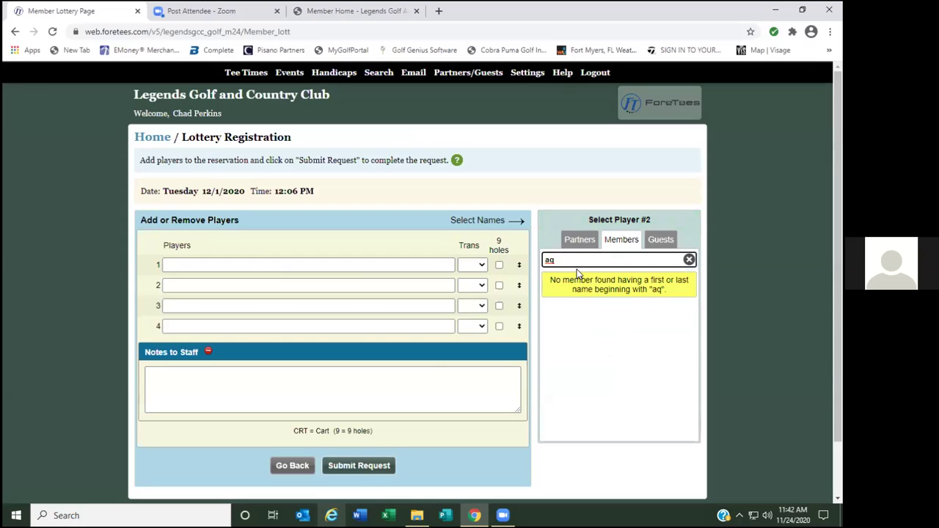
key(BackSpace)
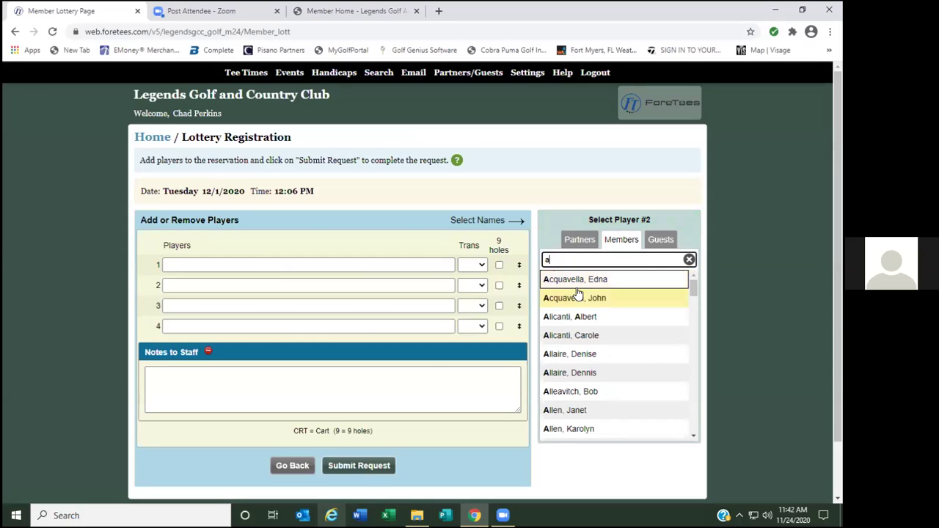
click(577, 298)
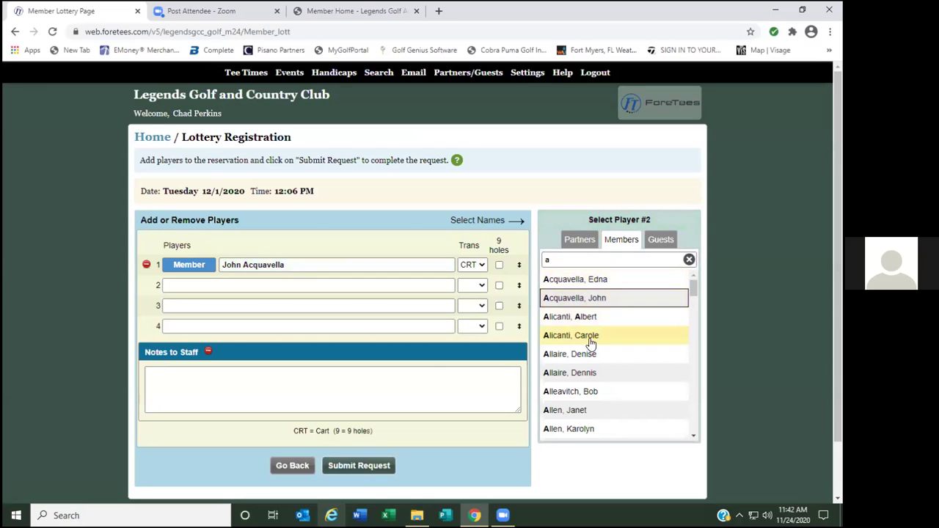
click(588, 317)
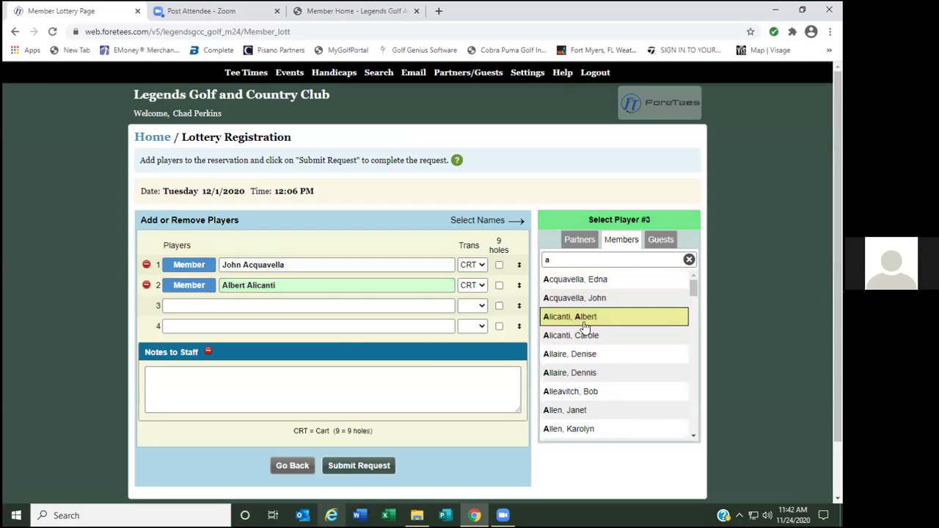
click(591, 373)
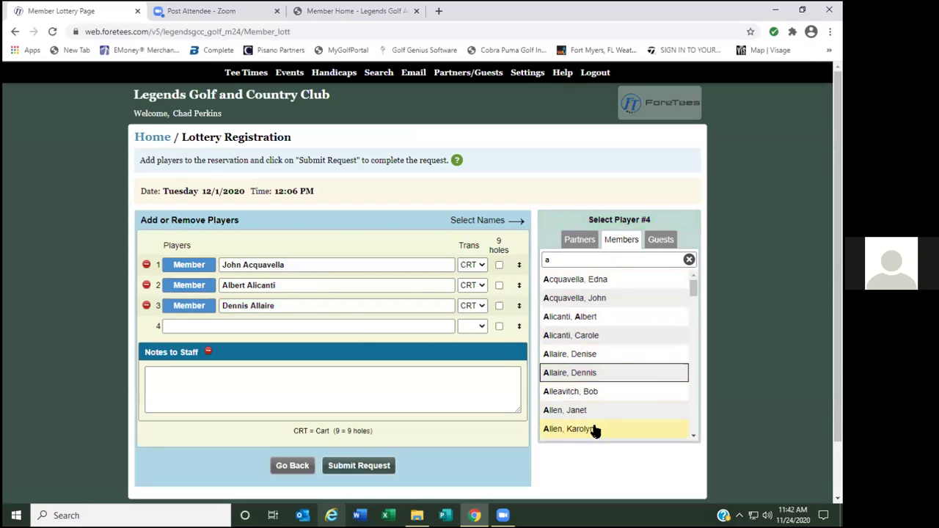
scroll(594, 418, down, 2)
click(588, 391)
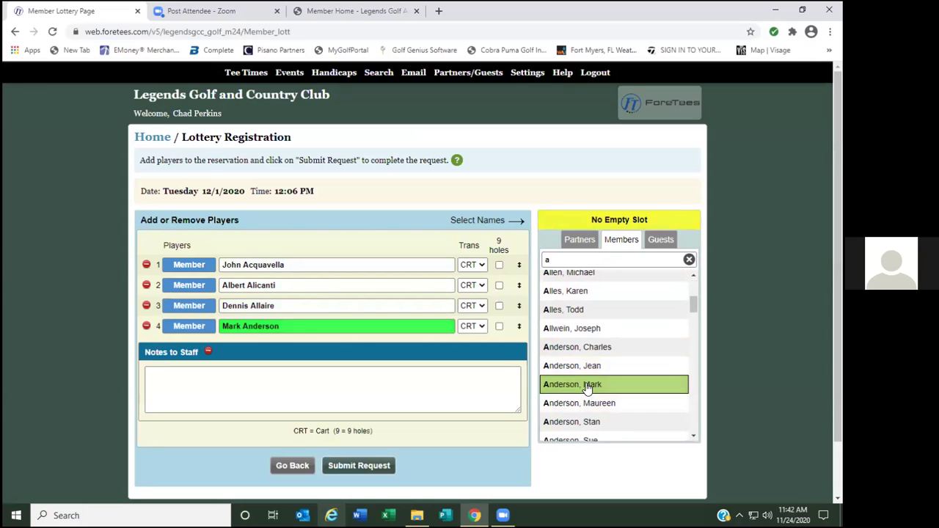
click(356, 467)
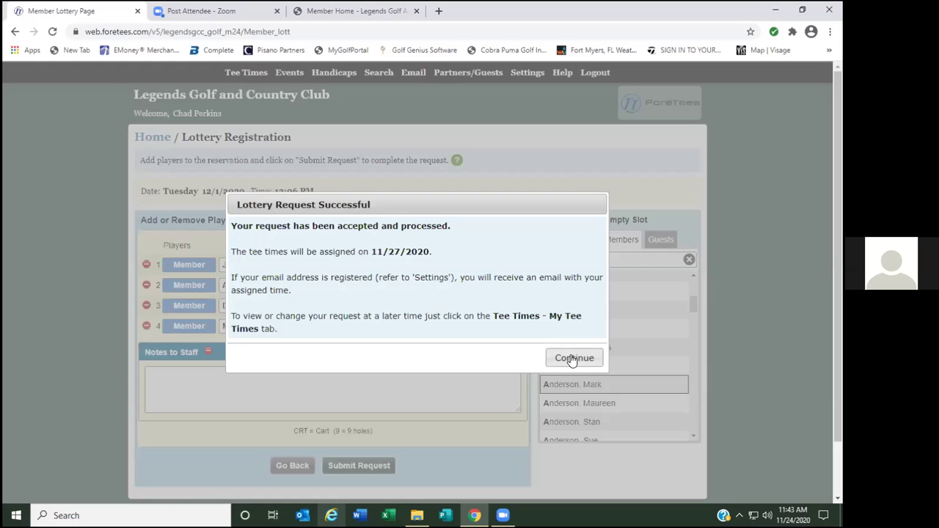
Dismiss the previous confirmation and start a new 12:06 PM Front lottery request for 12/1/2020.
click(572, 359)
click(160, 426)
click(540, 326)
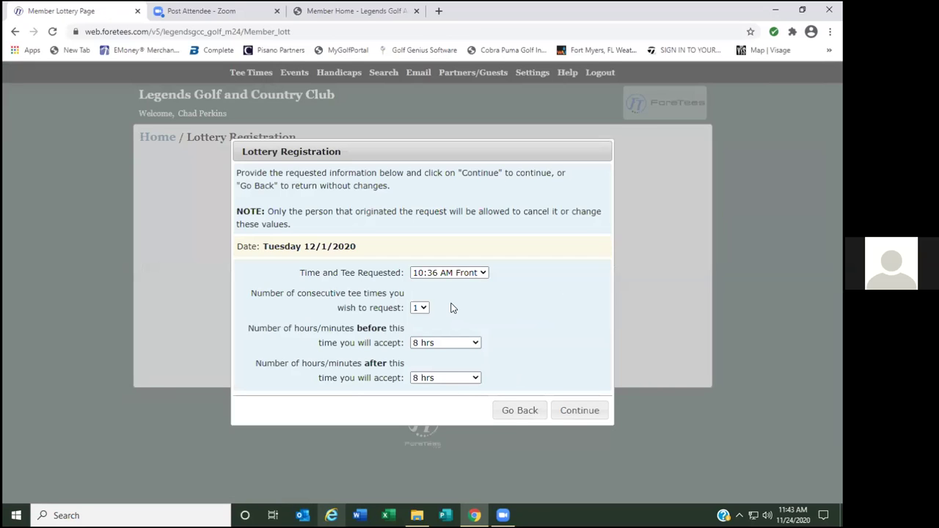
click(450, 273)
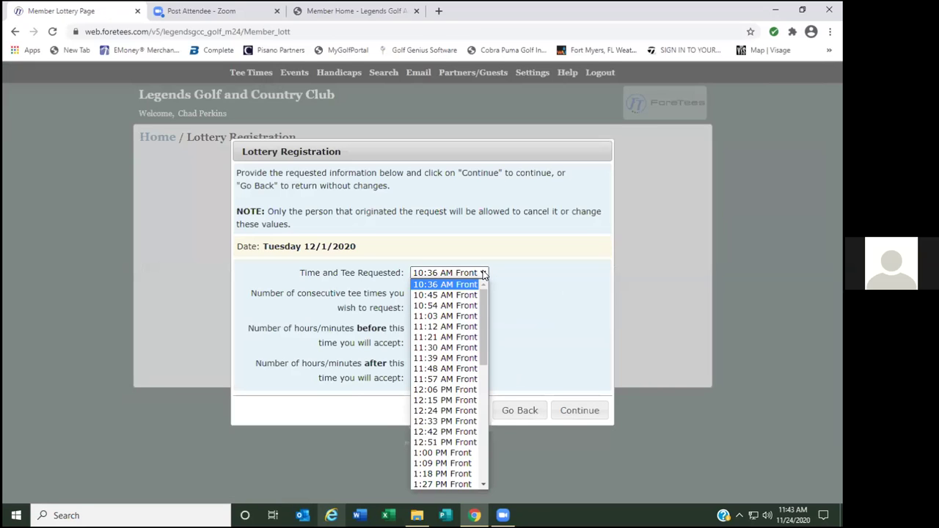
click(443, 390)
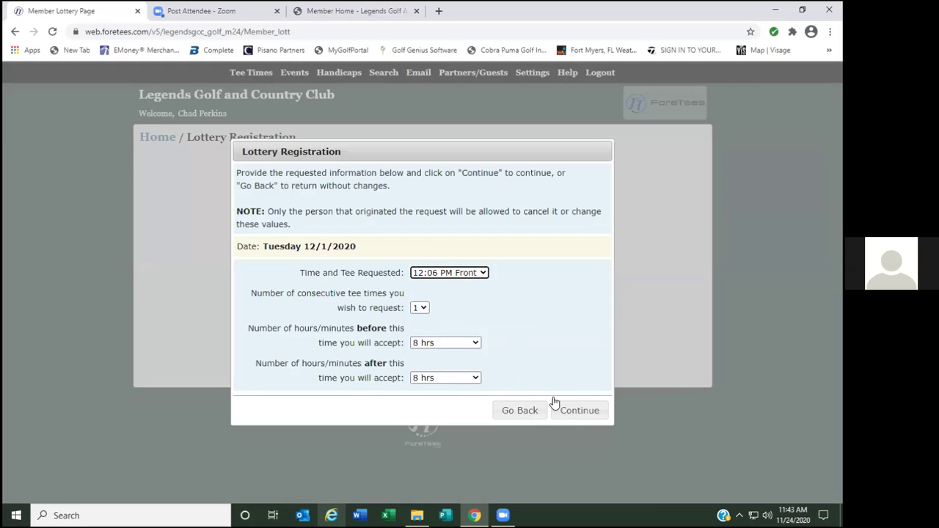
click(577, 411)
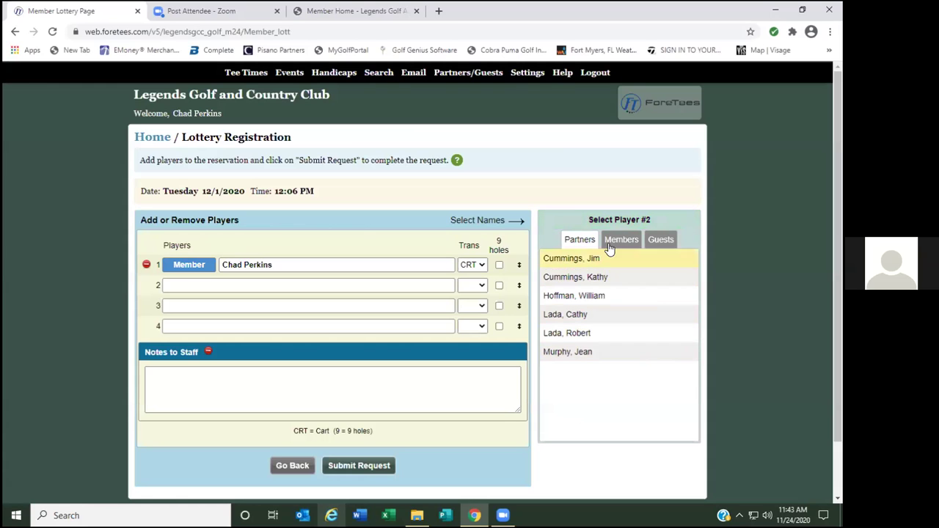
Fill all four player slots with members found by searching 'b', replacing the account holder, then submit.
click(622, 240)
text(b)
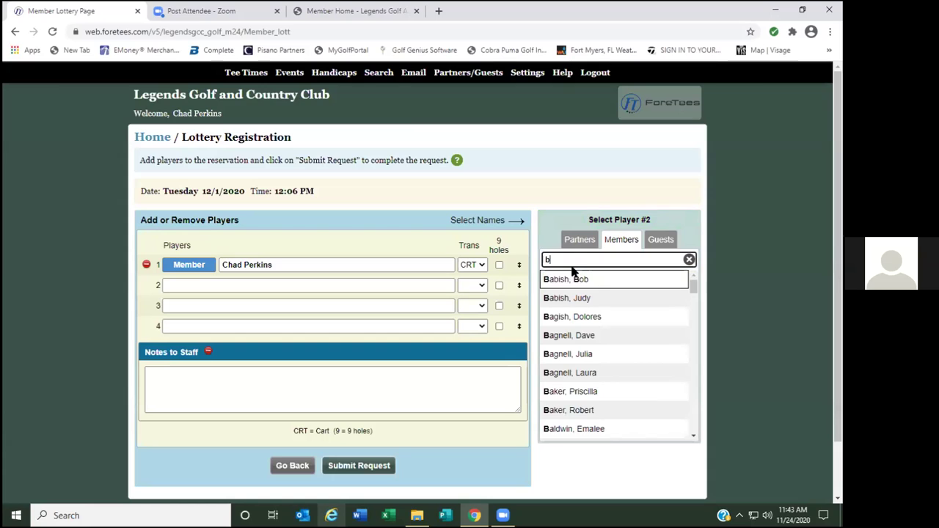
click(579, 281)
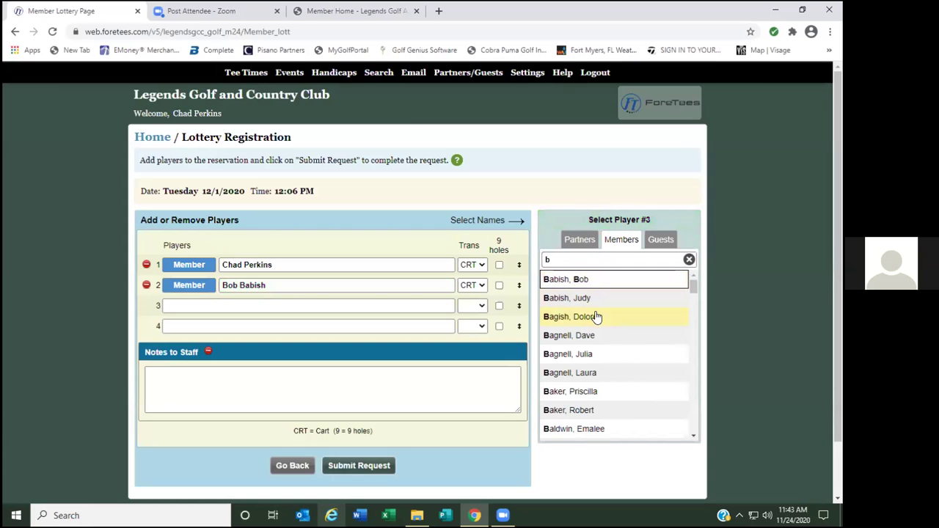
click(591, 336)
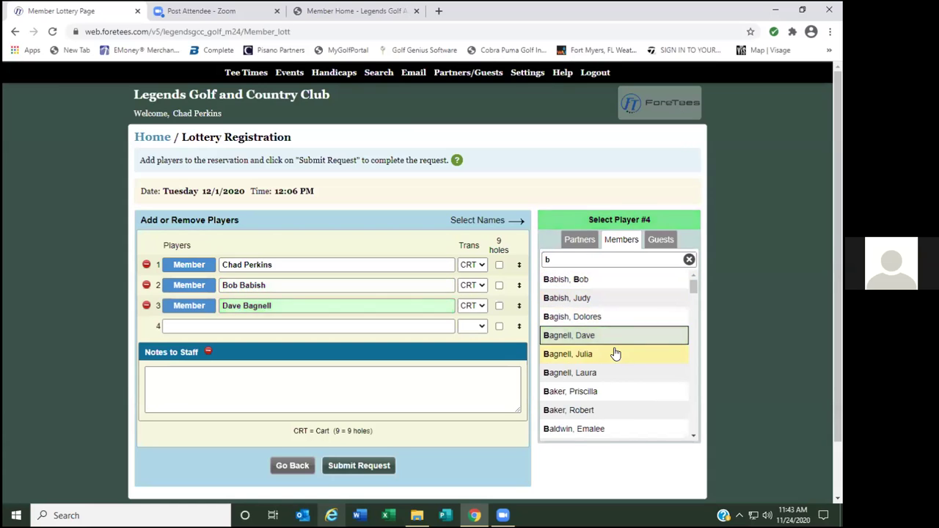
click(576, 412)
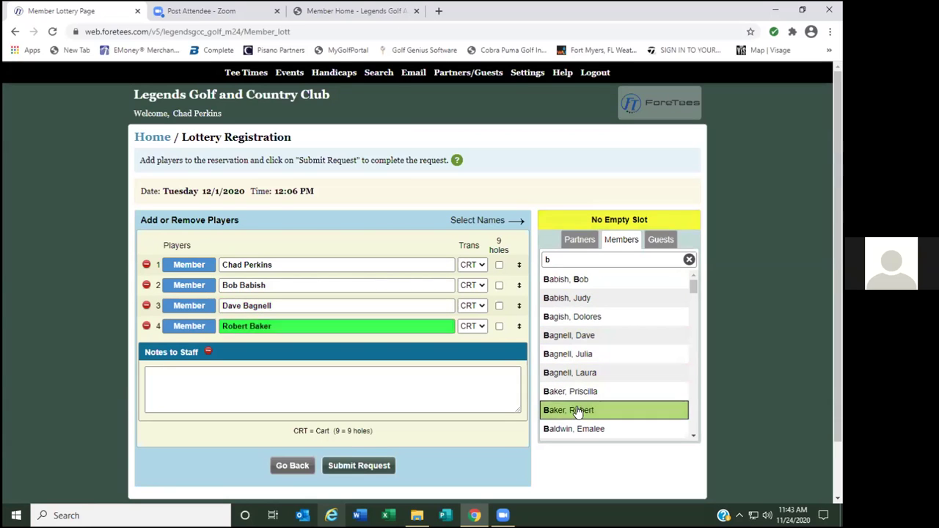
click(147, 264)
scroll(615, 353, down, 2)
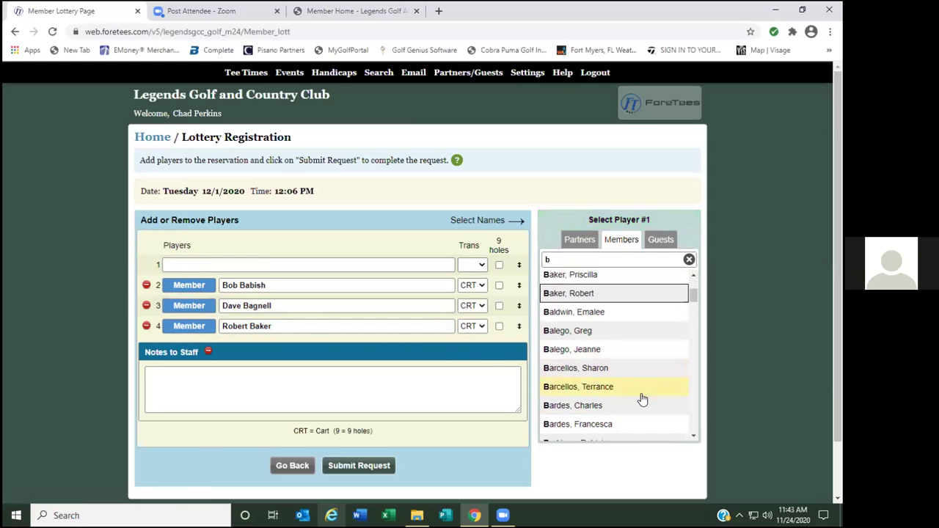
click(586, 389)
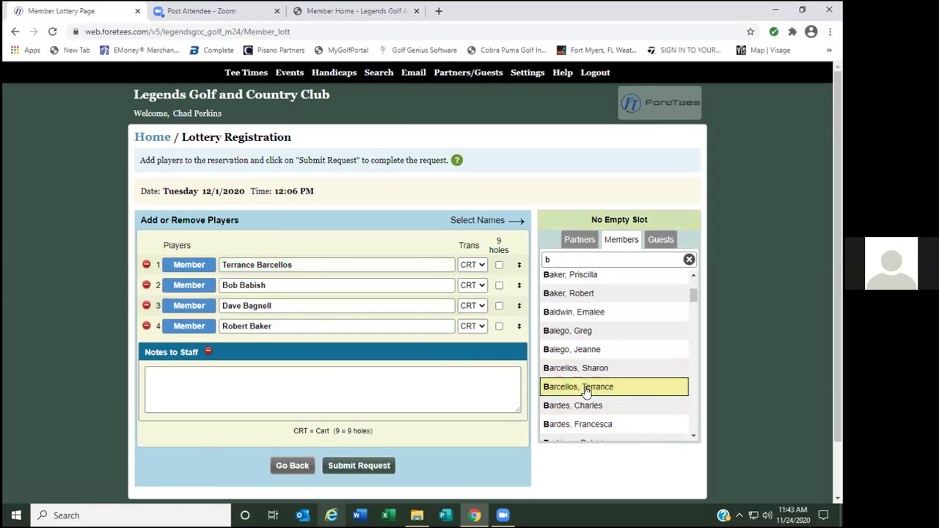
click(348, 467)
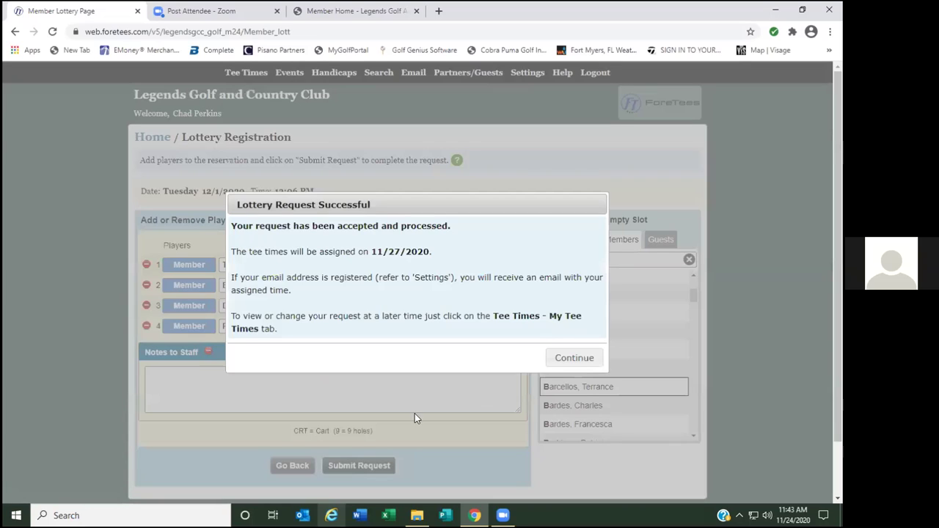
click(574, 357)
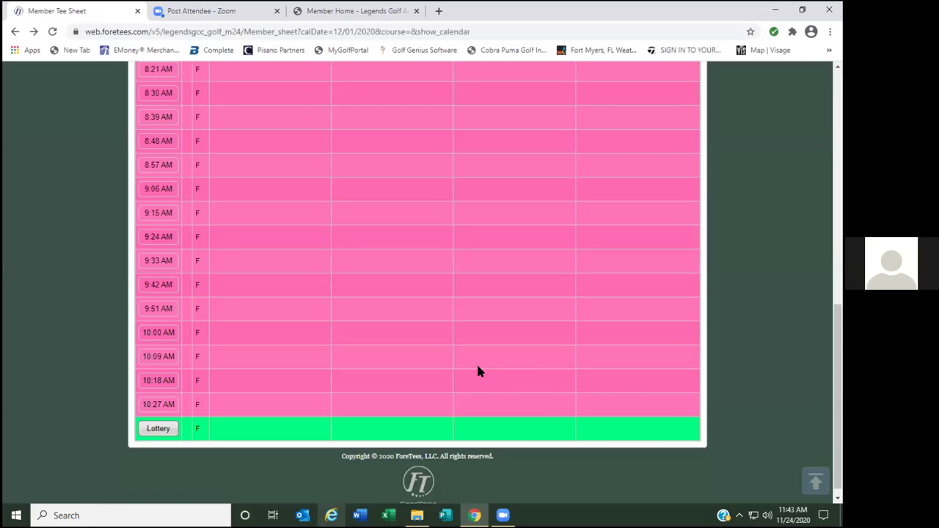
Scroll back to the top of the 12/01/2020 tee sheet and focus its date entry.
scroll(441, 389, up, 15)
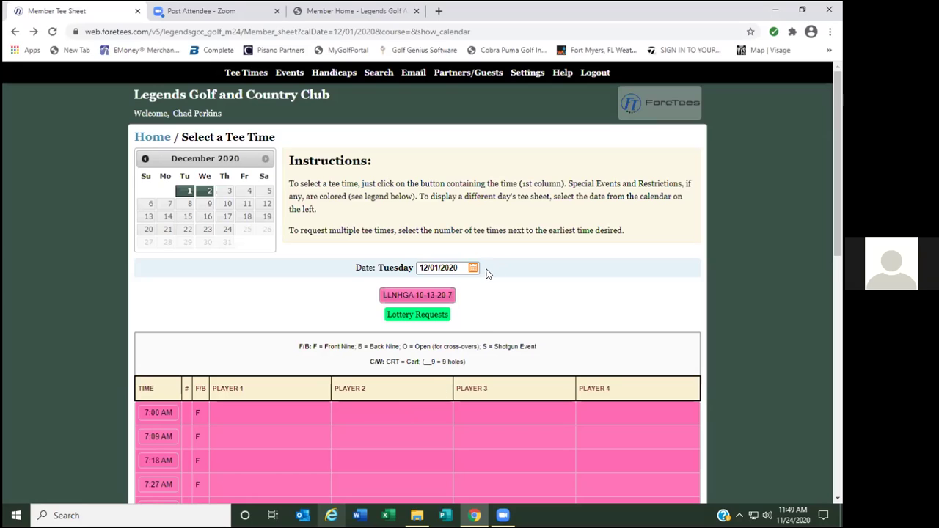
click(447, 270)
drag(447, 270, 350, 268)
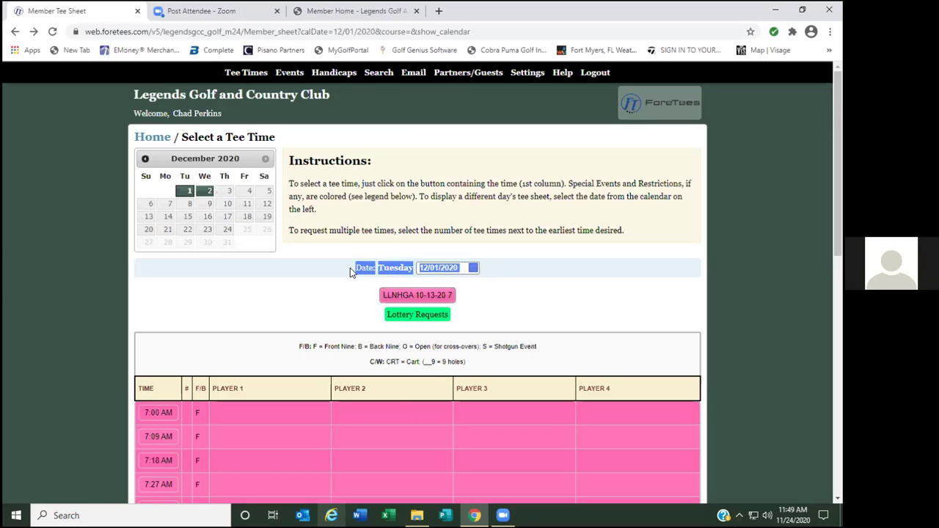
click(503, 273)
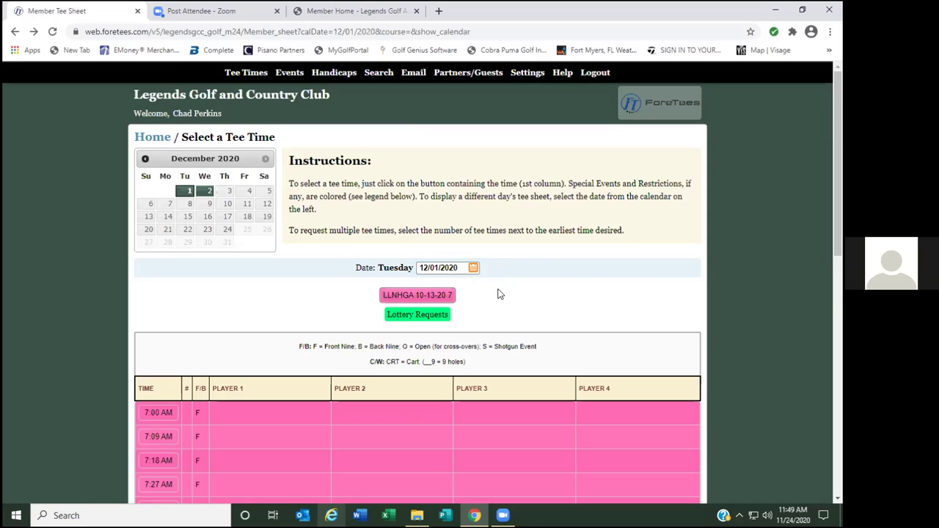
scroll(500, 295, down, 1)
scroll(499, 295, down, 1)
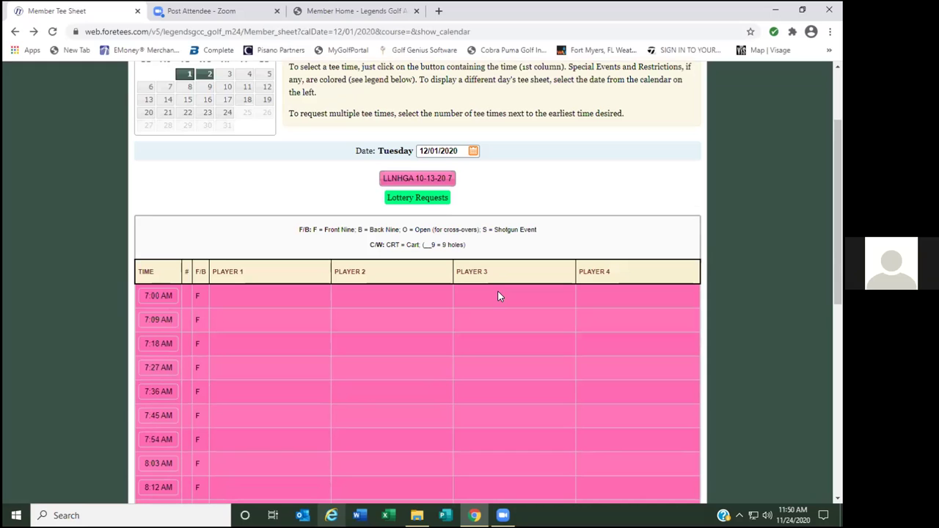
scroll(487, 295, down, 6)
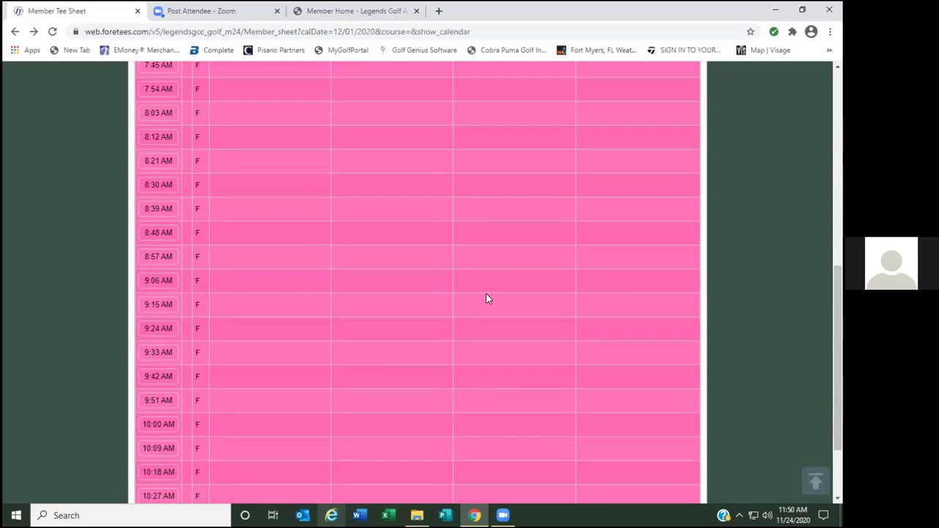
scroll(487, 296, up, 5)
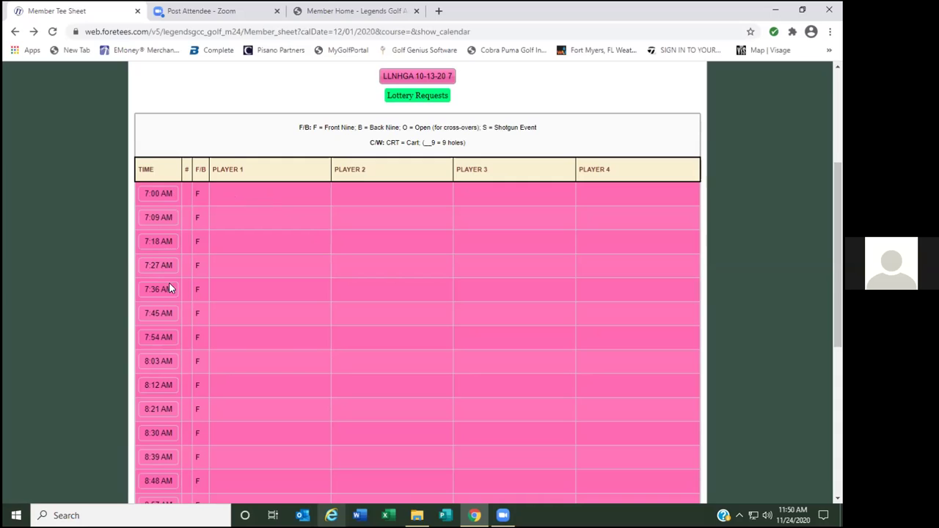
scroll(170, 294, down, 4)
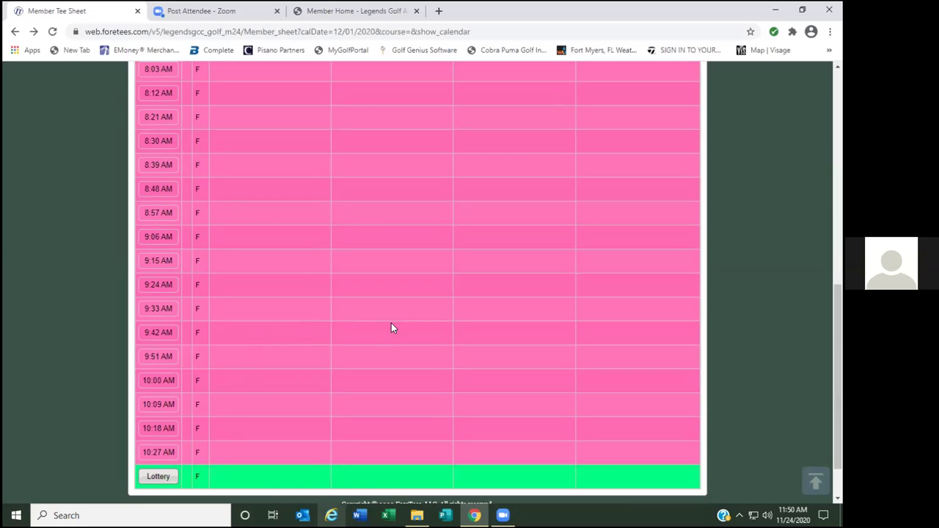
scroll(391, 324, up, 3)
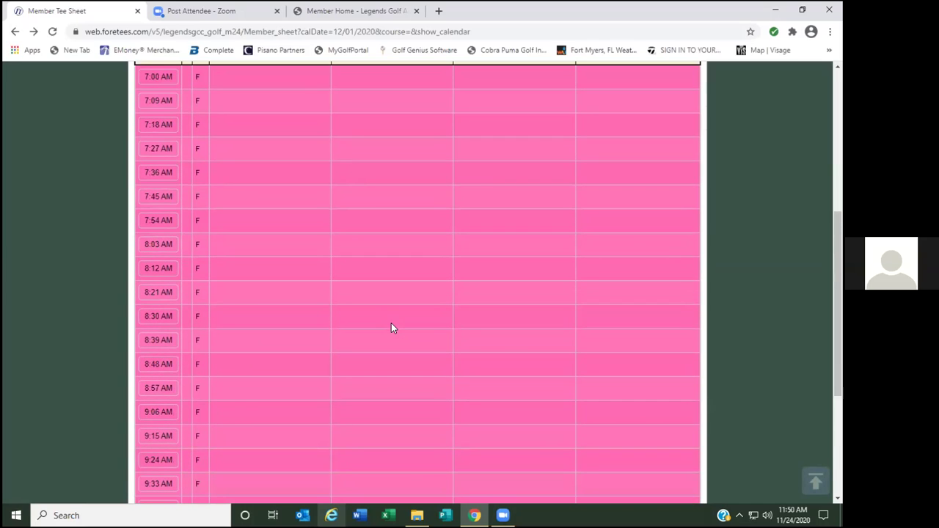
scroll(364, 330, up, 3)
scroll(355, 326, down, 2)
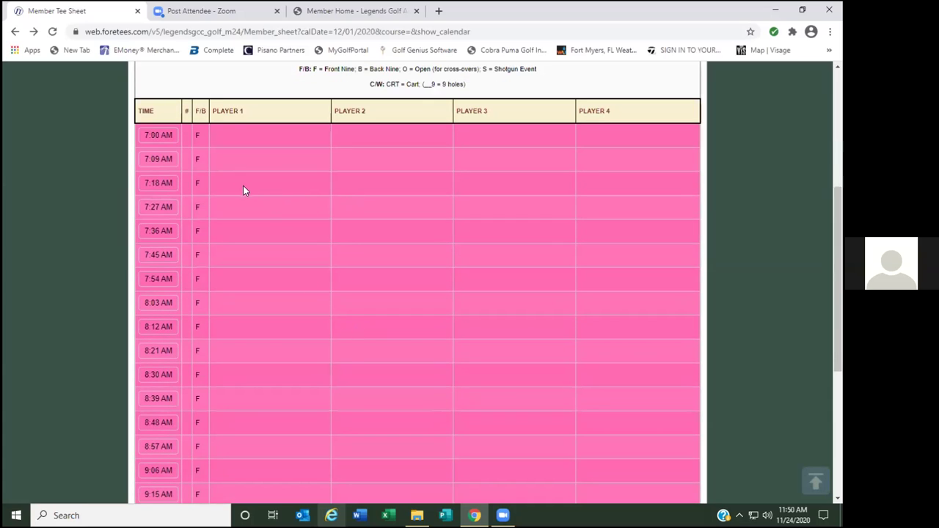
scroll(170, 132, down, 3)
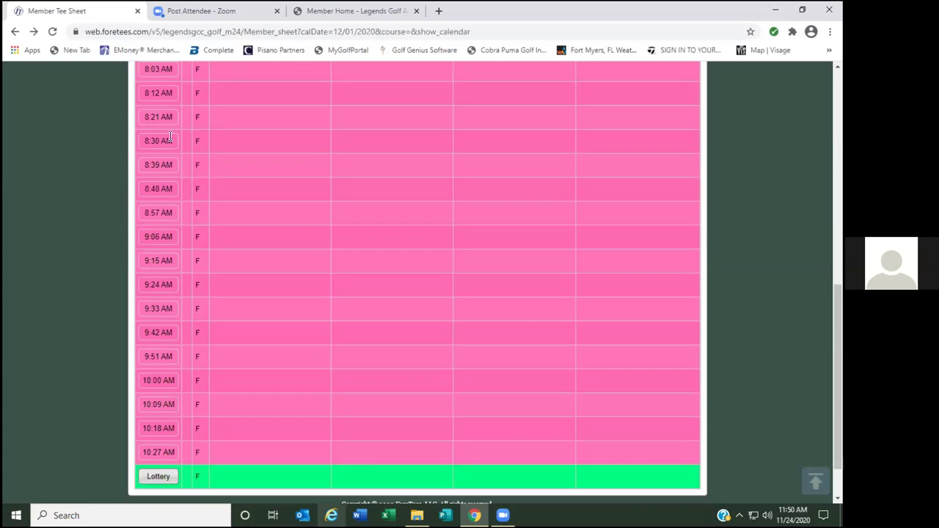
scroll(447, 353, up, 3)
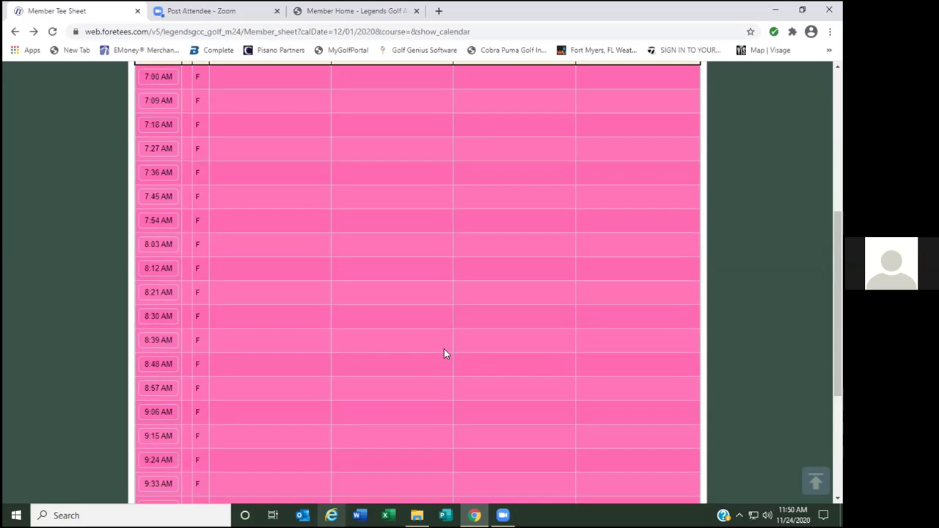
scroll(342, 311, down, 2)
scroll(336, 307, down, 2)
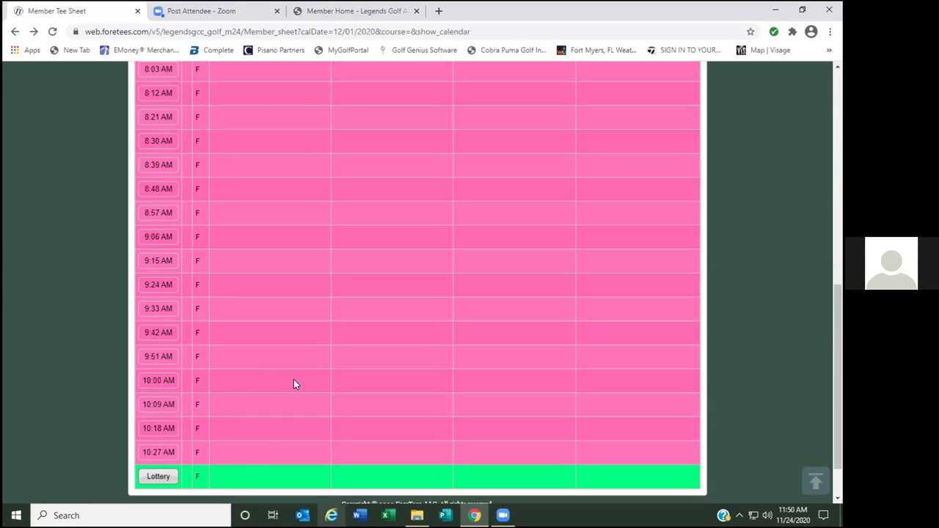
click(160, 478)
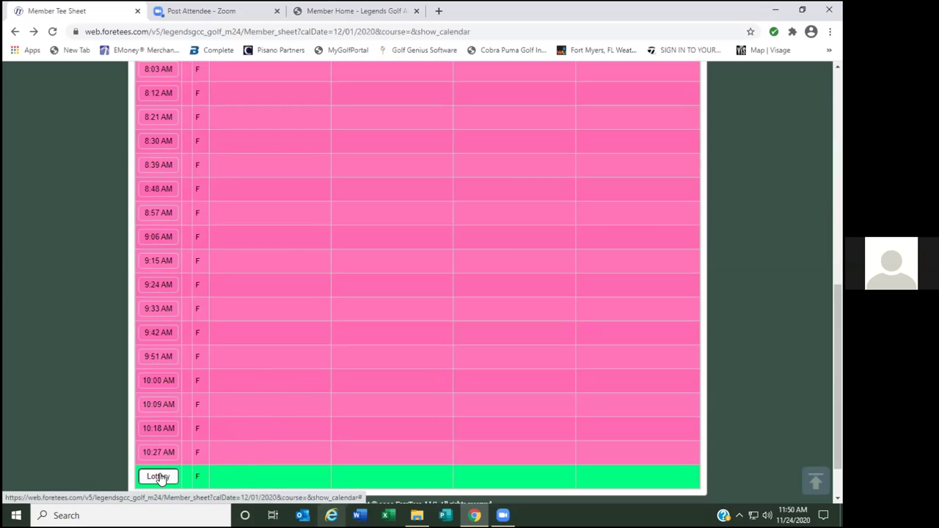
click(533, 326)
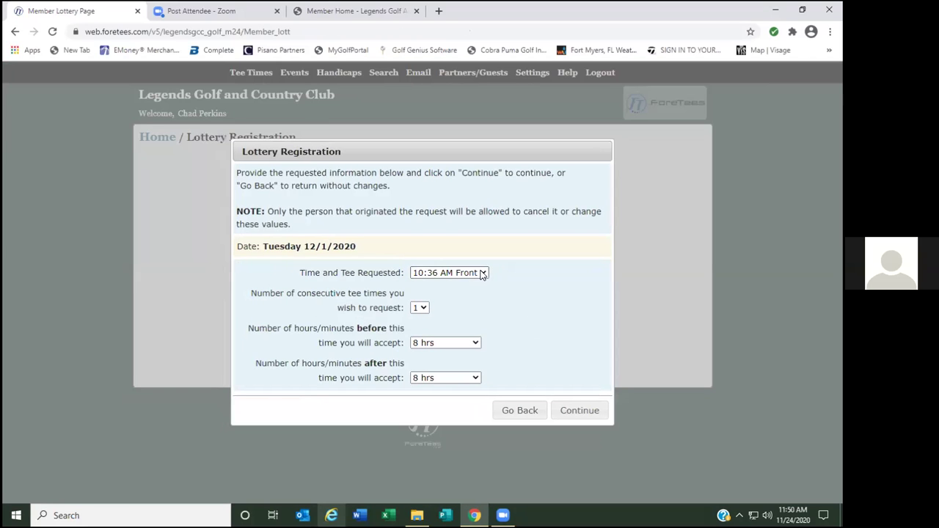
click(483, 273)
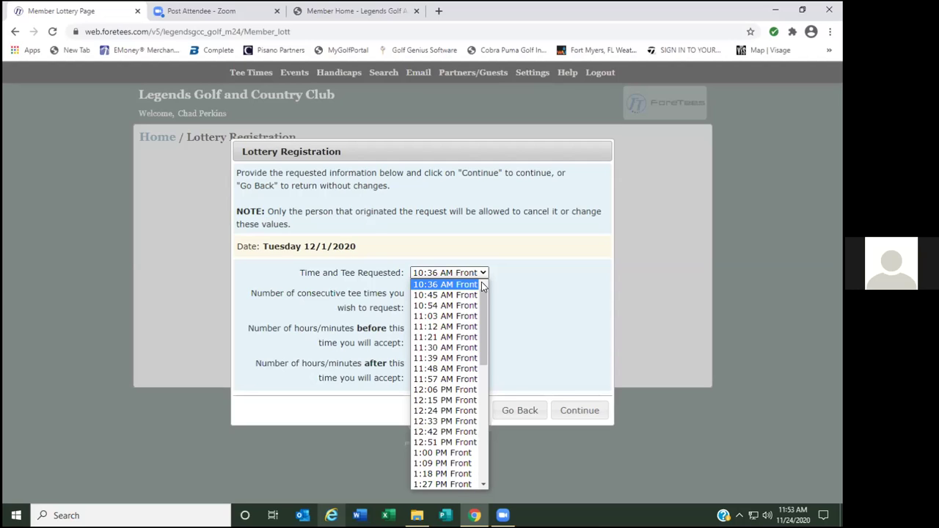
click(540, 278)
click(525, 410)
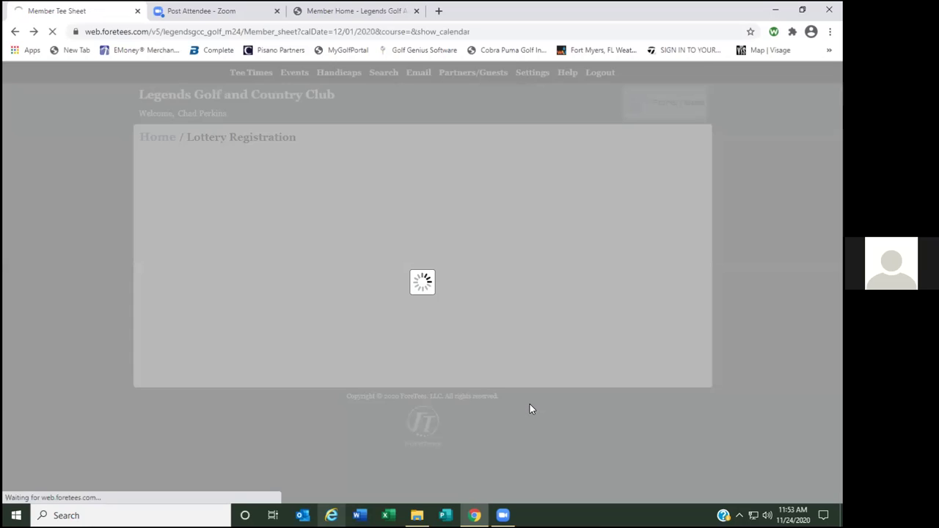
Scroll to the top of the tee sheet and choose Search > Current Member Weights.
scroll(367, 359, up, 8)
scroll(359, 365, up, 1)
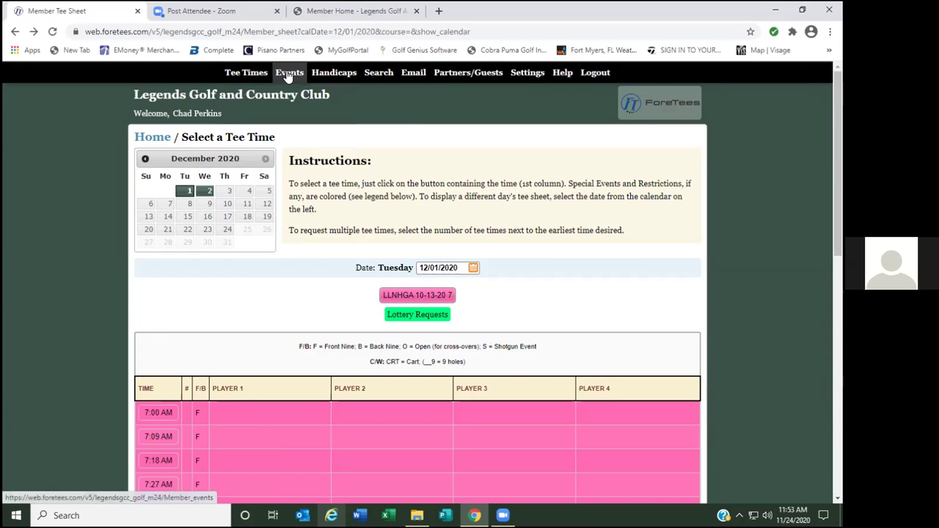
mouse_move(249, 76)
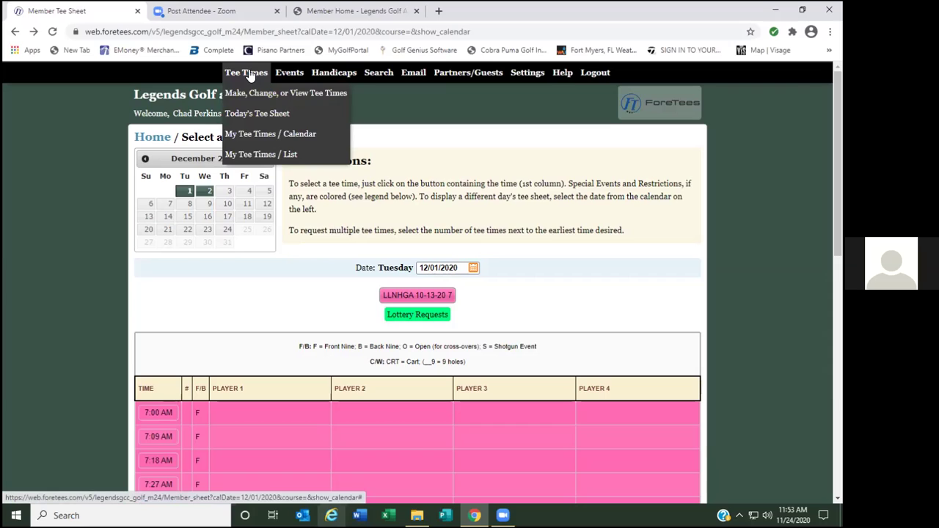
mouse_move(409, 76)
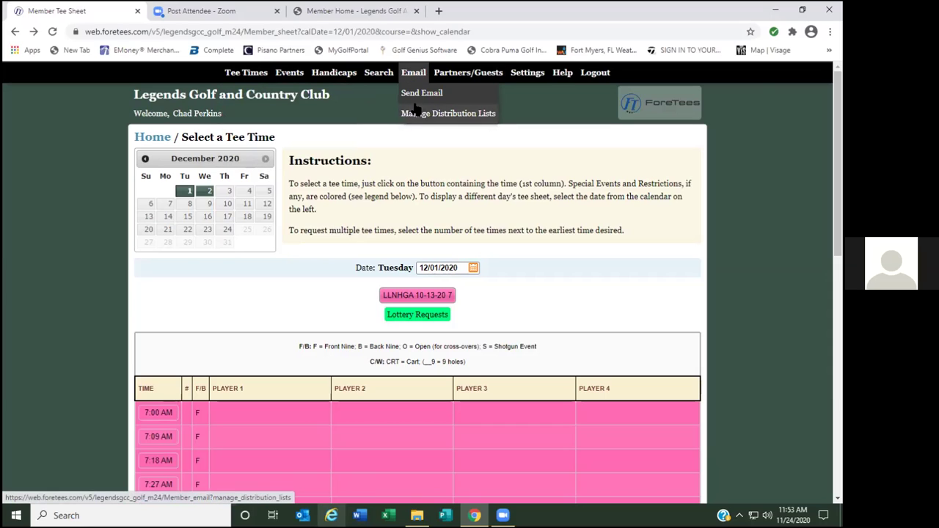
mouse_move(460, 77)
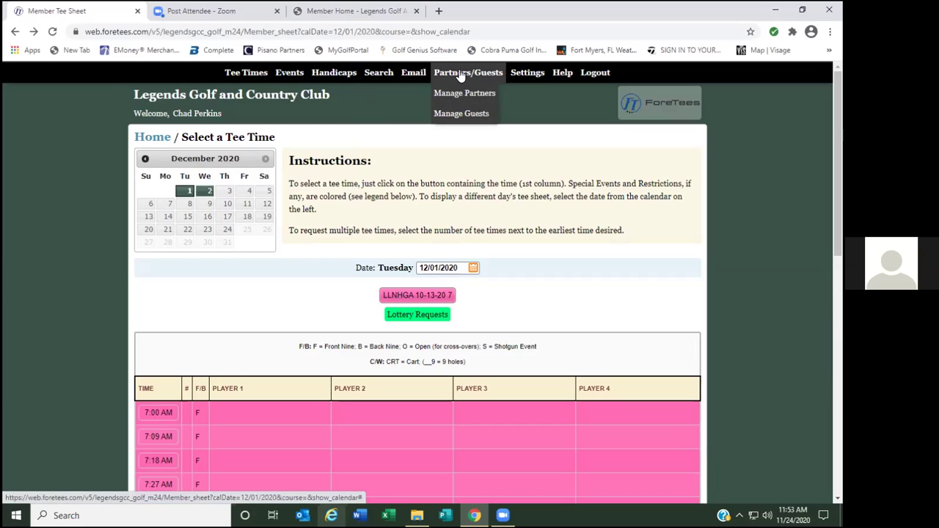
mouse_move(378, 76)
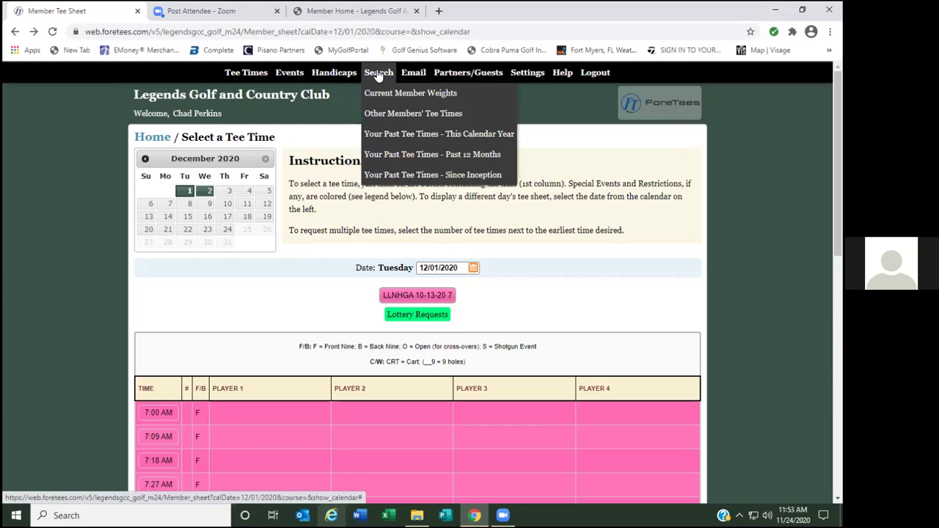
click(378, 97)
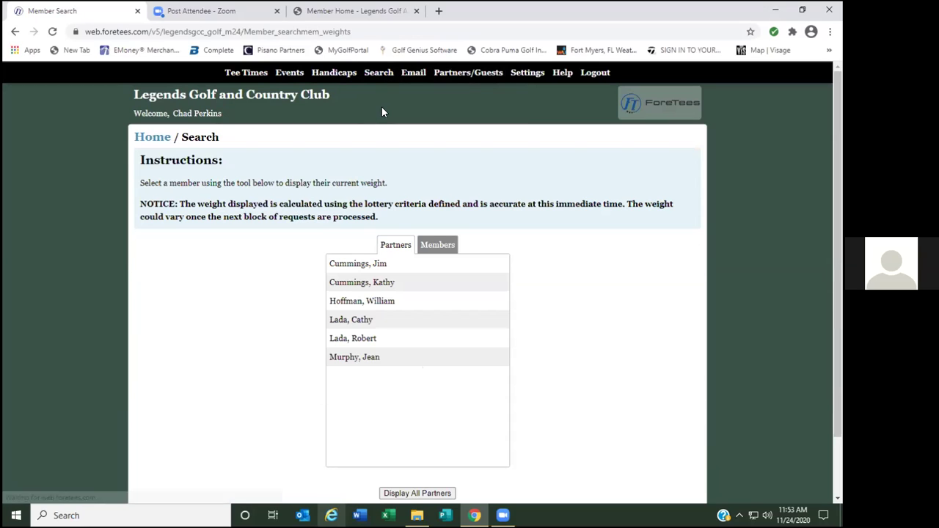
Display all six partners' lottery weights (each 200), then go back to the partner list.
click(404, 494)
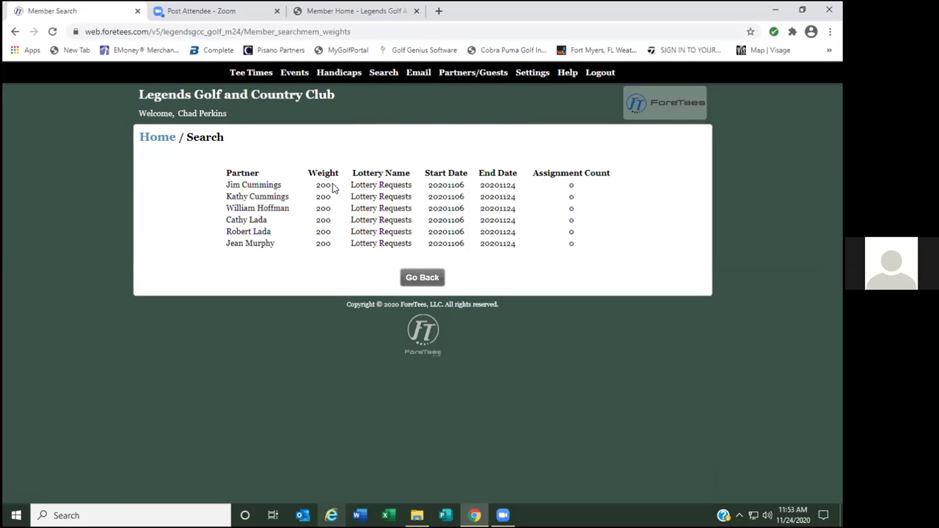
click(408, 277)
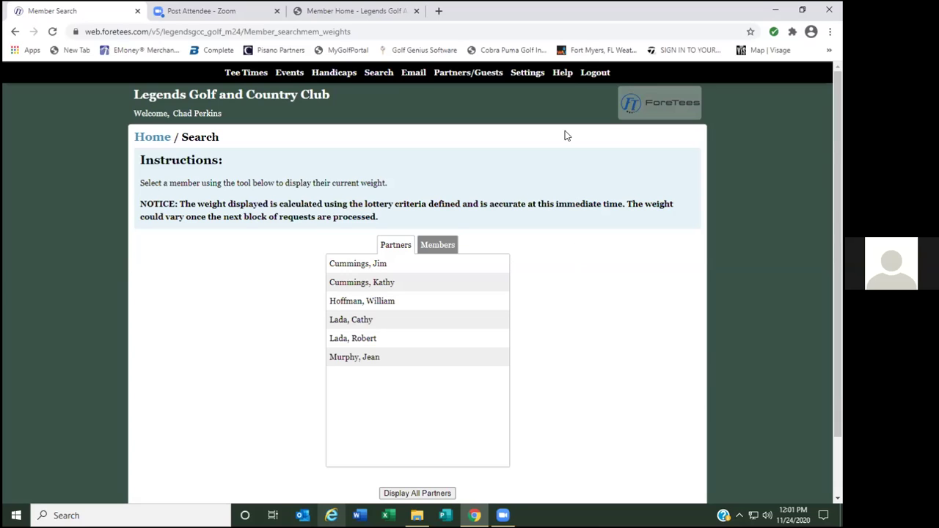
Log out, sign back in with the saved pro shop username and password, then switch to the Member Home tab.
click(595, 73)
click(430, 234)
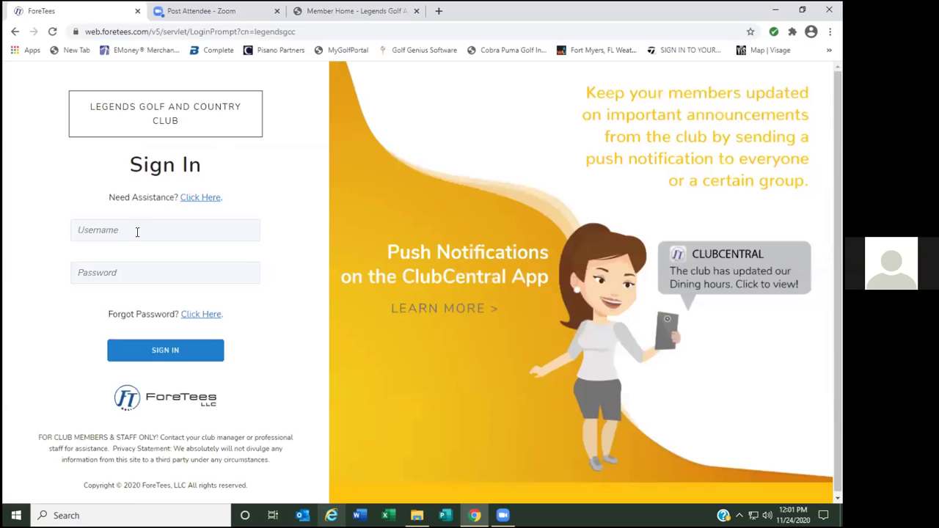
click(137, 232)
click(113, 257)
click(124, 273)
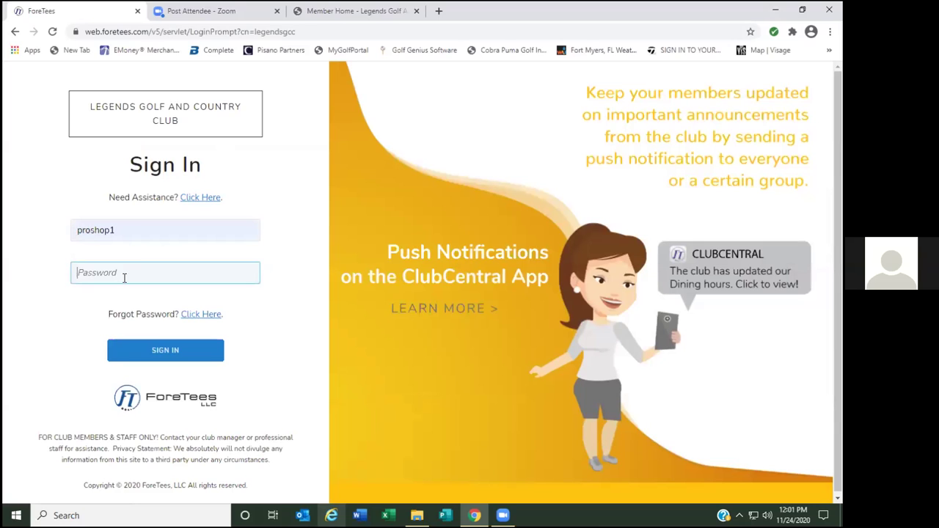
text(•••••)
key(Return)
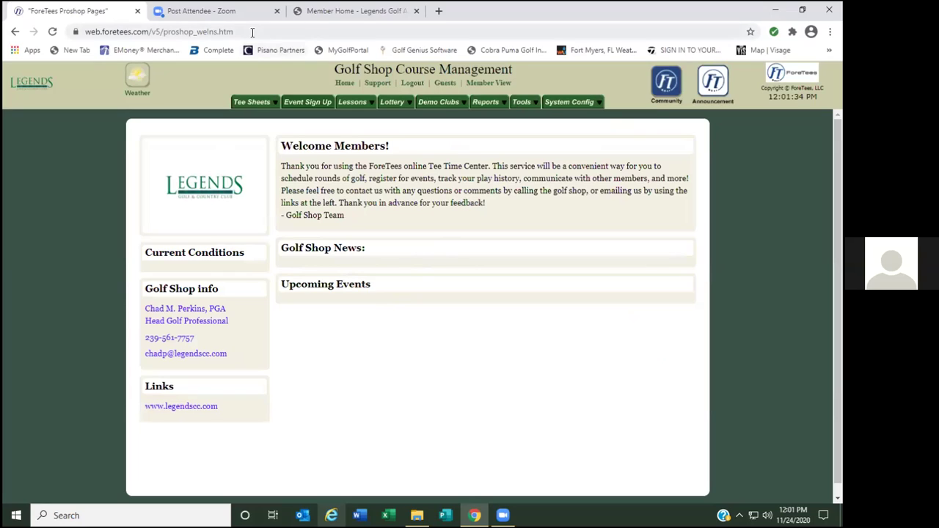
click(370, 20)
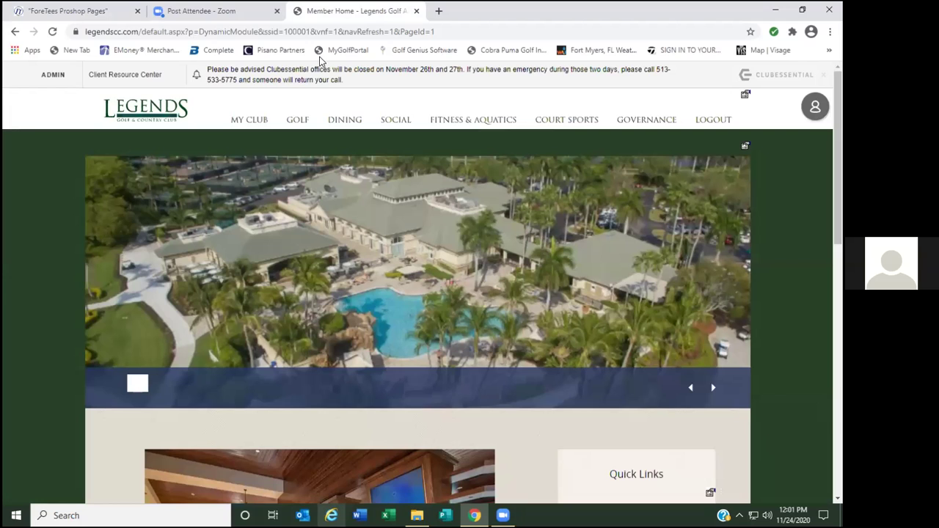
Switch back to the ForeTees Proshop Pages tab showing the Golf Shop Course Management welcome.
click(91, 13)
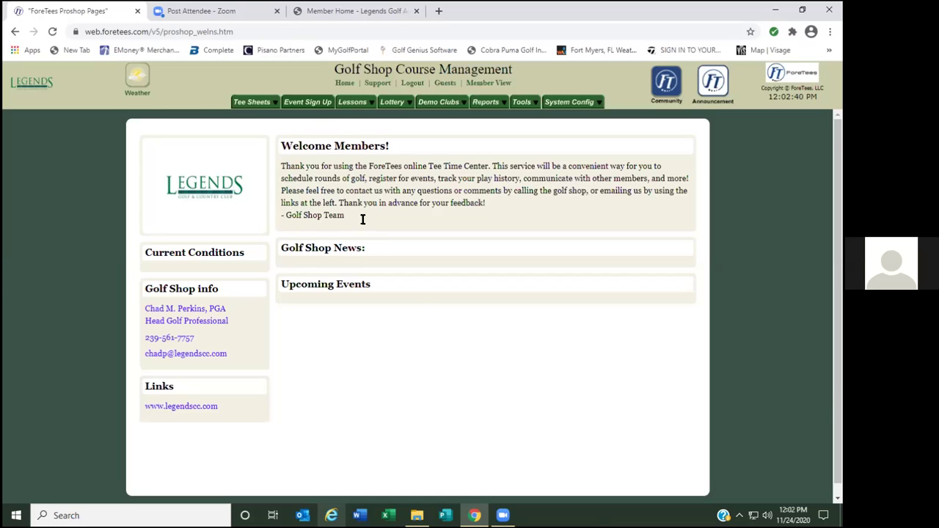
Open Event Sign Up and review the LMGA, LWGA and LLNHGA events with their sign-up counts.
click(314, 104)
scroll(493, 375, down, 12)
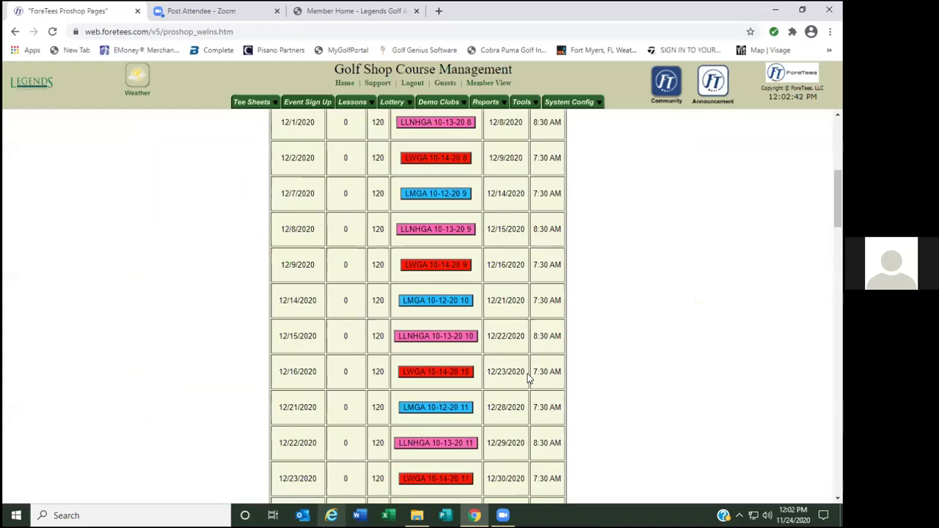
scroll(576, 394, down, 5)
scroll(569, 400, up, 15)
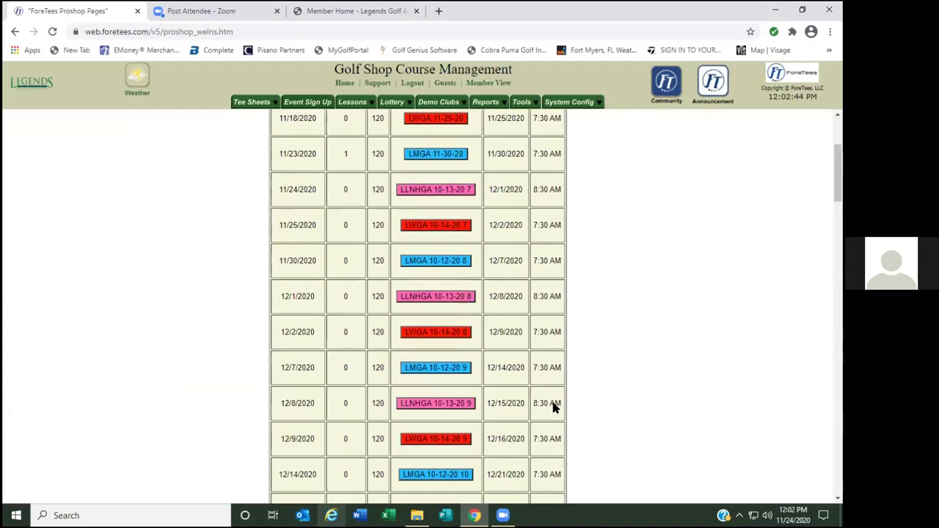
scroll(554, 402, down, 1)
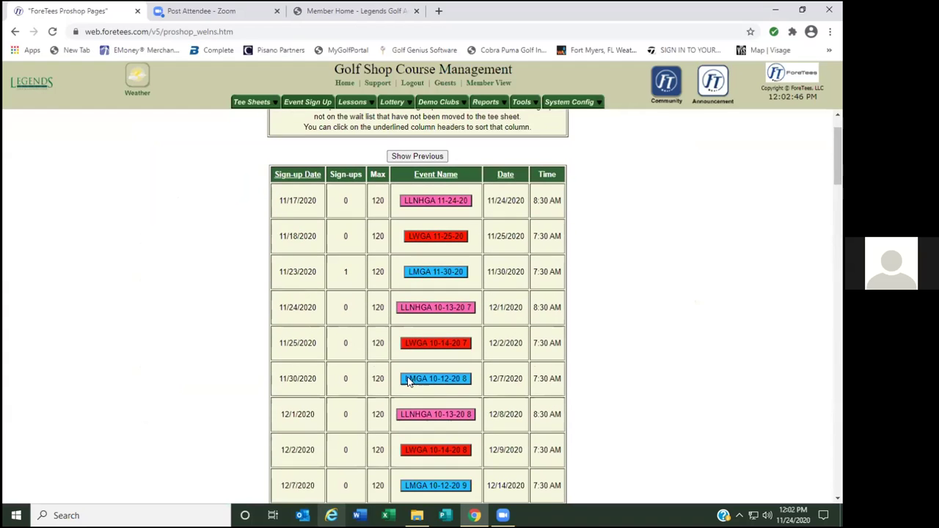
scroll(646, 390, down, 2)
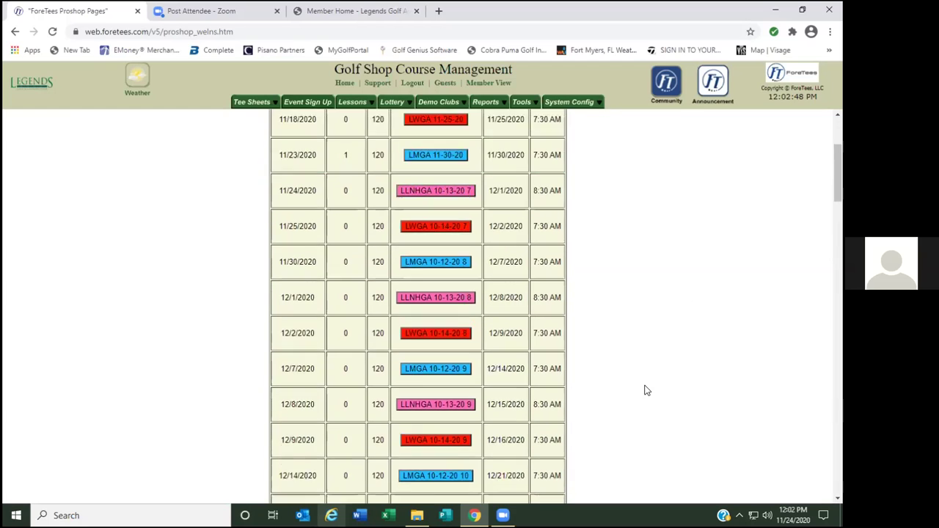
scroll(631, 390, up, 4)
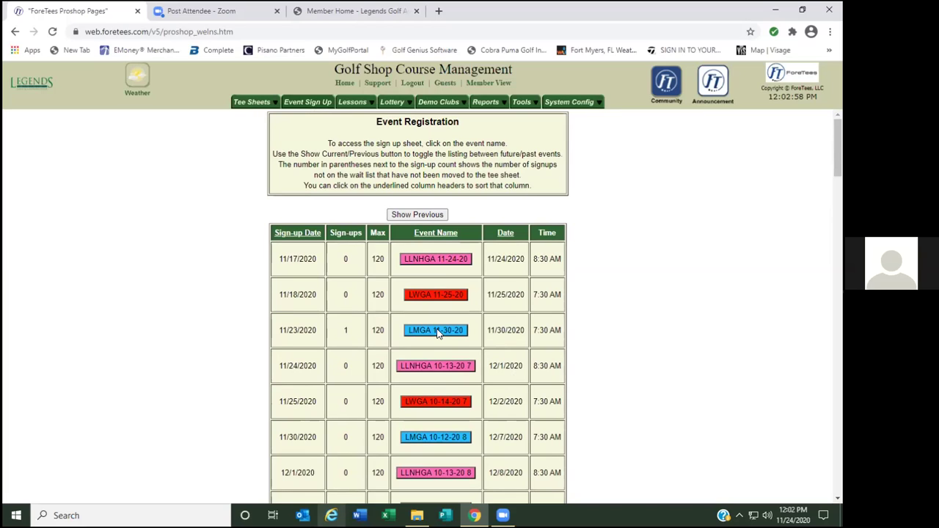
Open the LMGA 11-30-20 event and export its players to LMGA 11-30-20.csv.
click(438, 331)
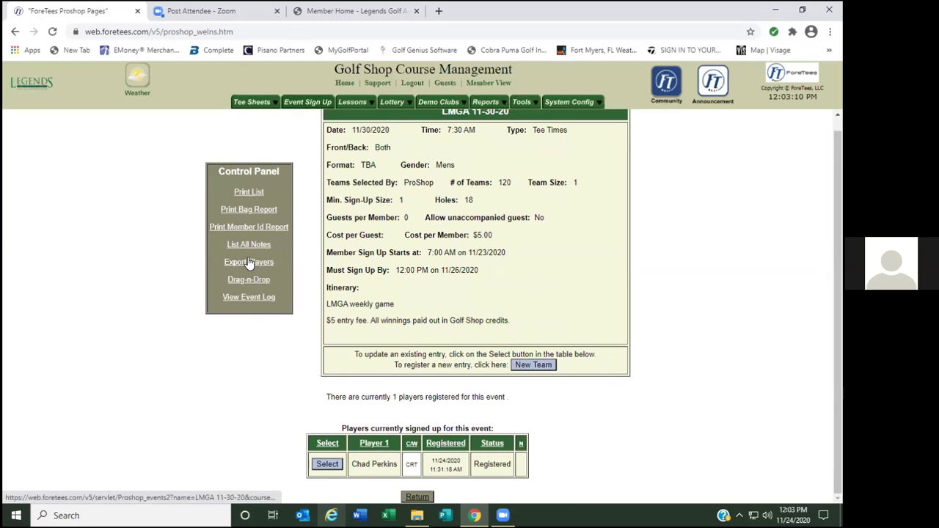
drag(276, 262, 220, 264)
click(249, 264)
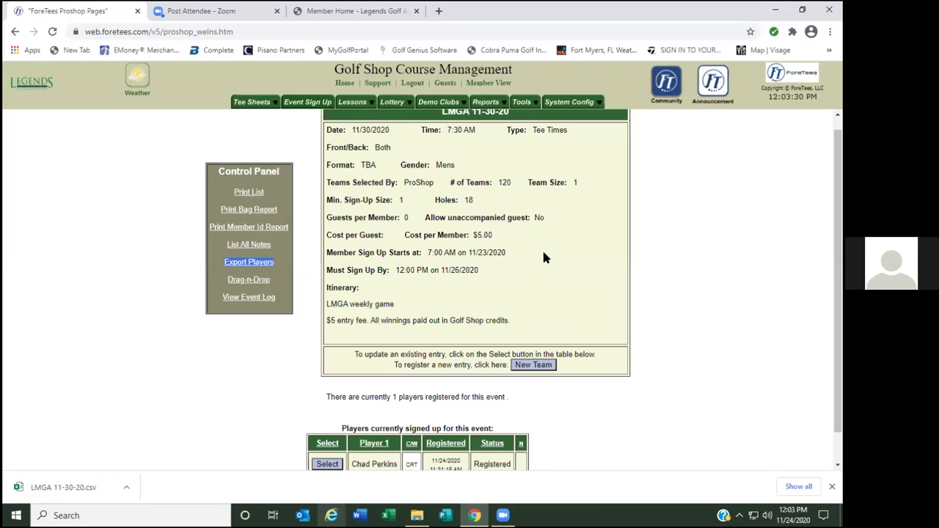
Download the LMGA 11-30-20 player list as LMGA 11-30-20.xls alongside the CSV.
drag(61, 494, 555, 232)
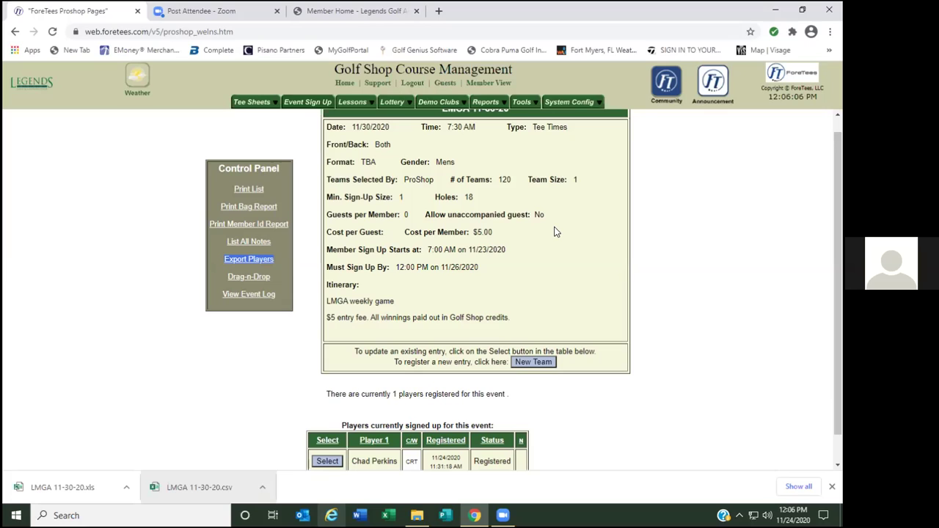
Log the pro shop account out of ForeTees and return to the Legends club Sign In page.
click(209, 359)
click(413, 84)
click(439, 283)
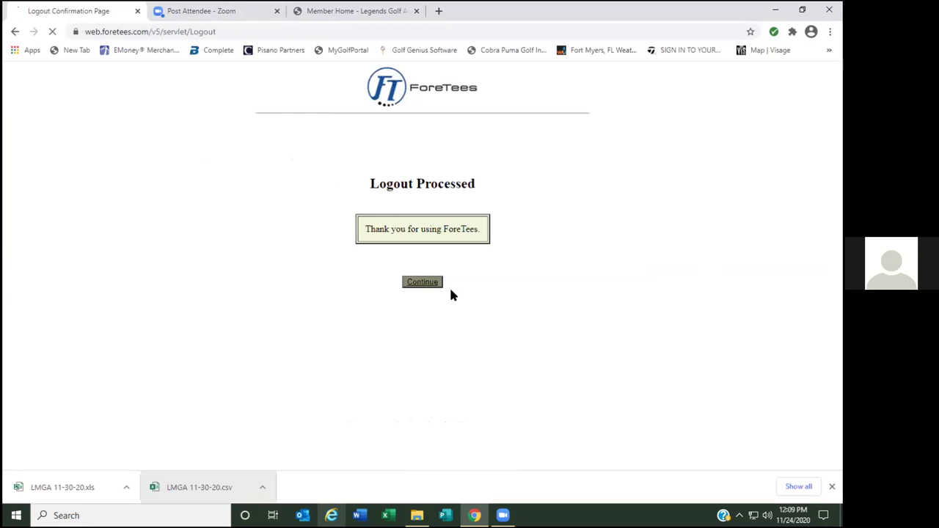
click(153, 230)
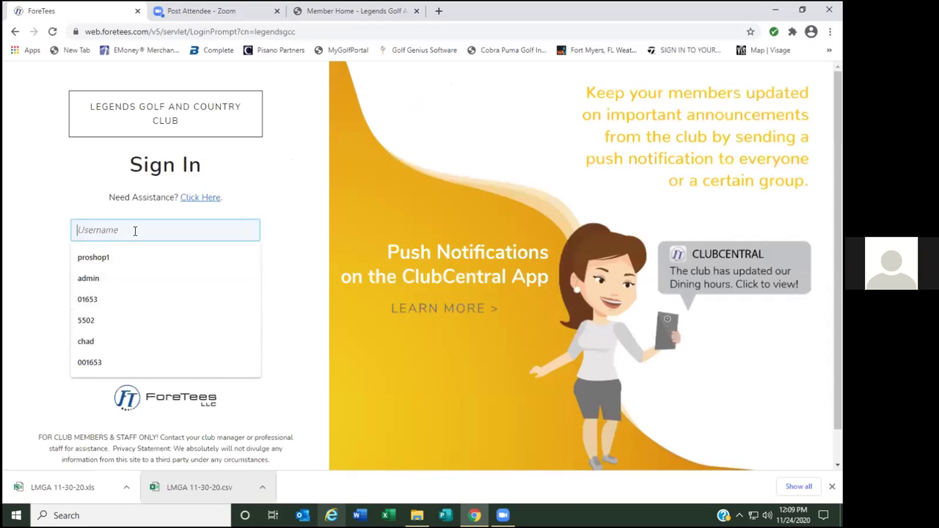
Sign in with the member username and password, continuing past the Login Accepted page.
text(99999)
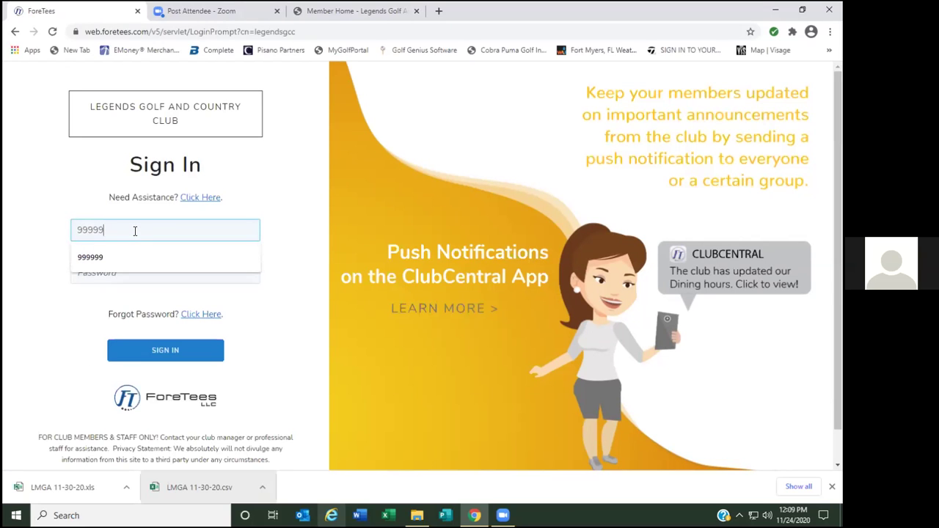
text(9)
key(Tab)
text(******)
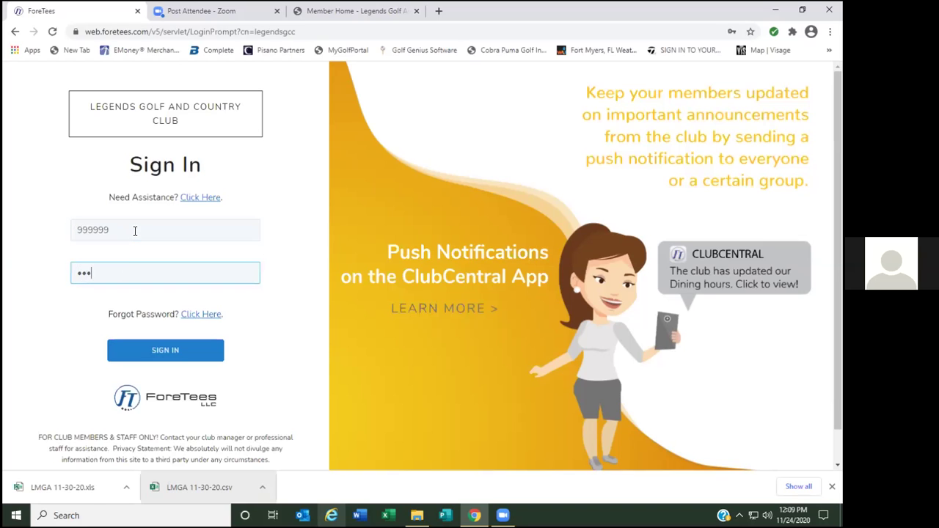
key(Return)
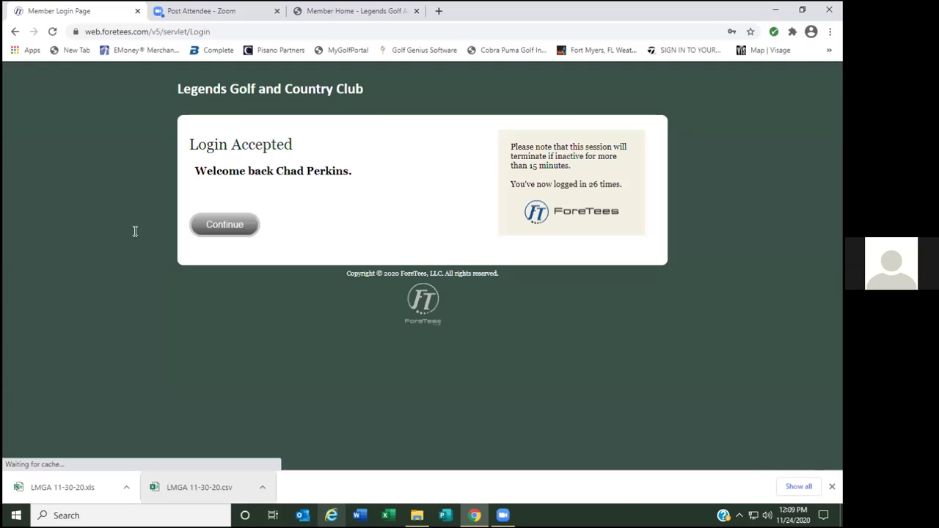
click(241, 227)
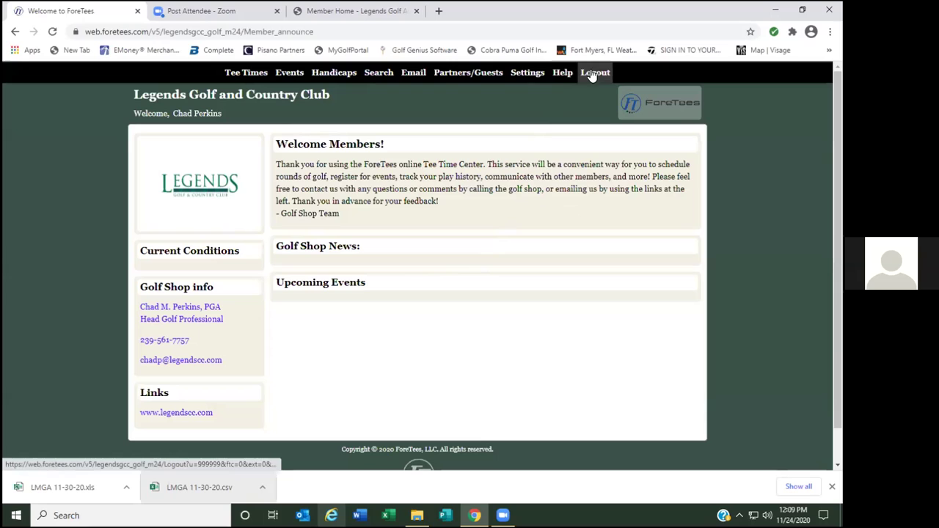
Open the member Help page and expand 'Video - How to Register for an Event'.
click(563, 73)
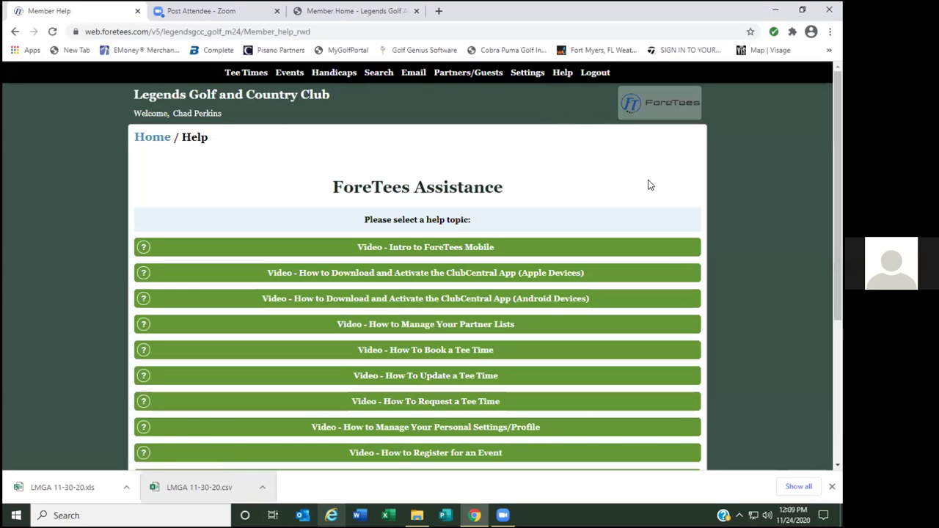
scroll(650, 184, down, 2)
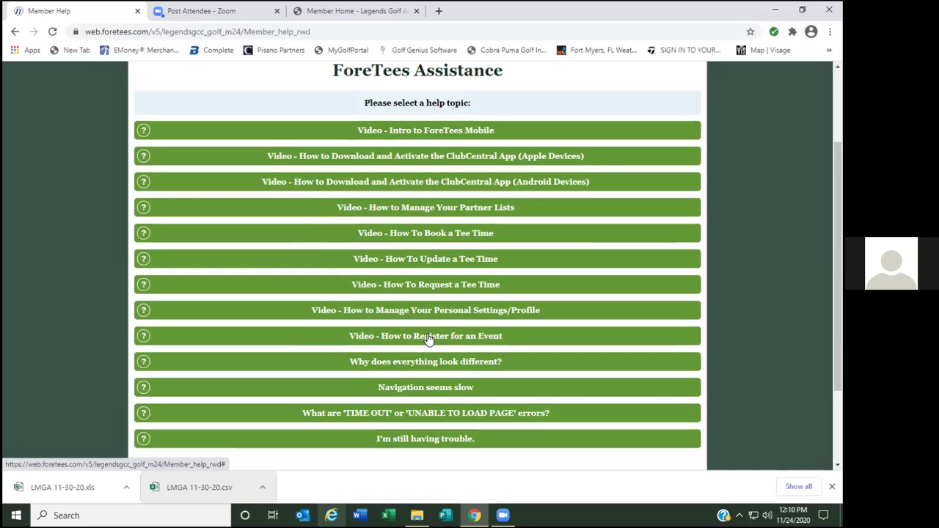
click(429, 338)
Play the How to Register for an Event video full screen, then exit full screen.
click(474, 423)
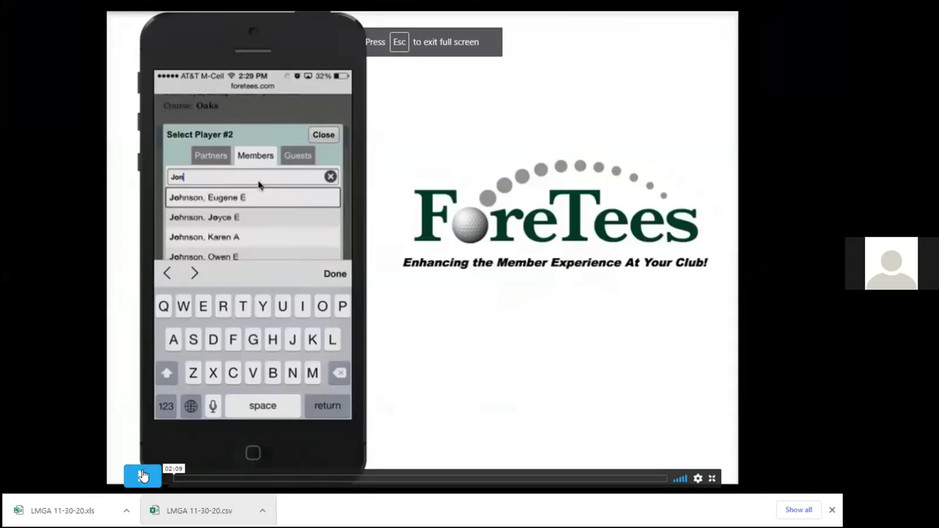
click(143, 475)
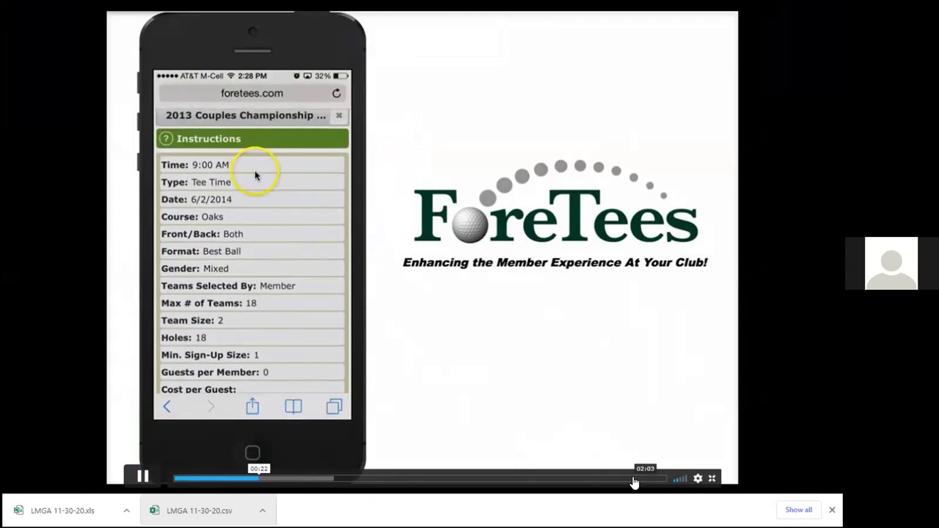
click(711, 480)
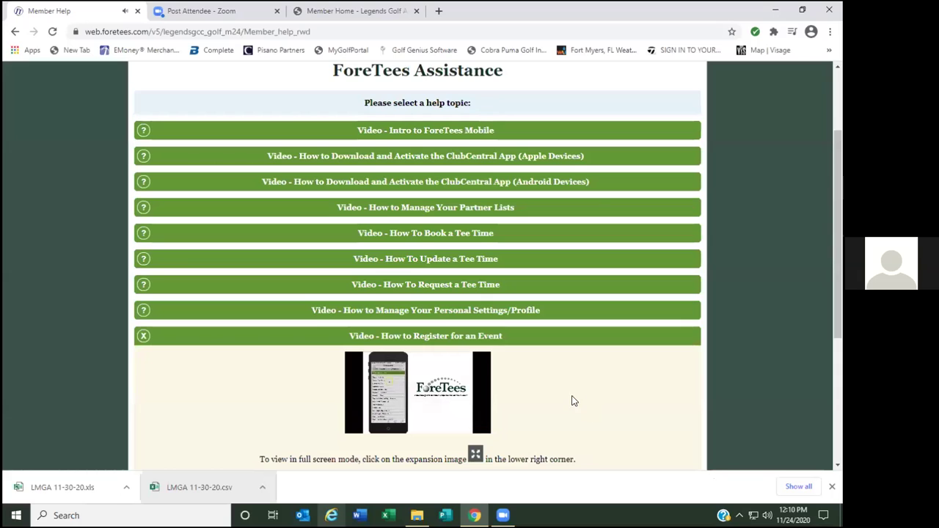
Stop the embedded registration video and return via the Legends Golf and Country Club header link.
scroll(580, 392, down, 2)
click(423, 223)
click(615, 311)
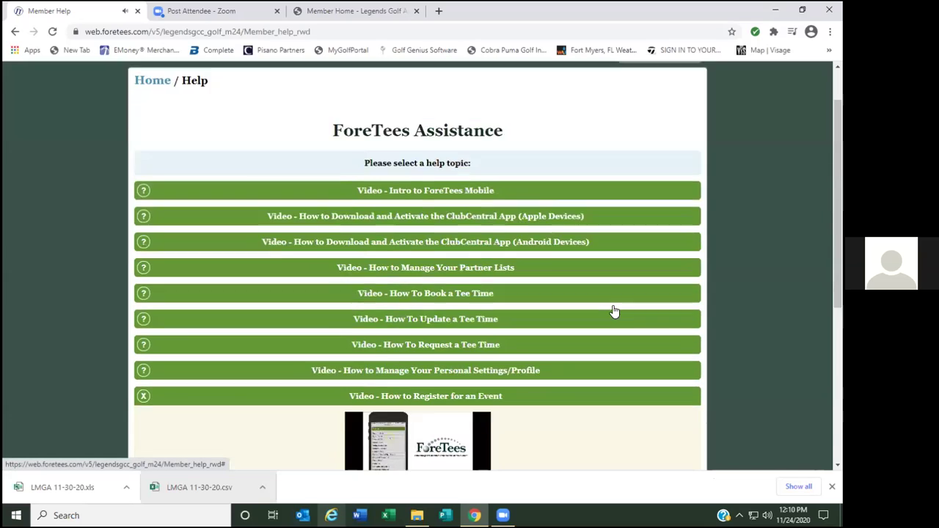
scroll(615, 311, down, 2)
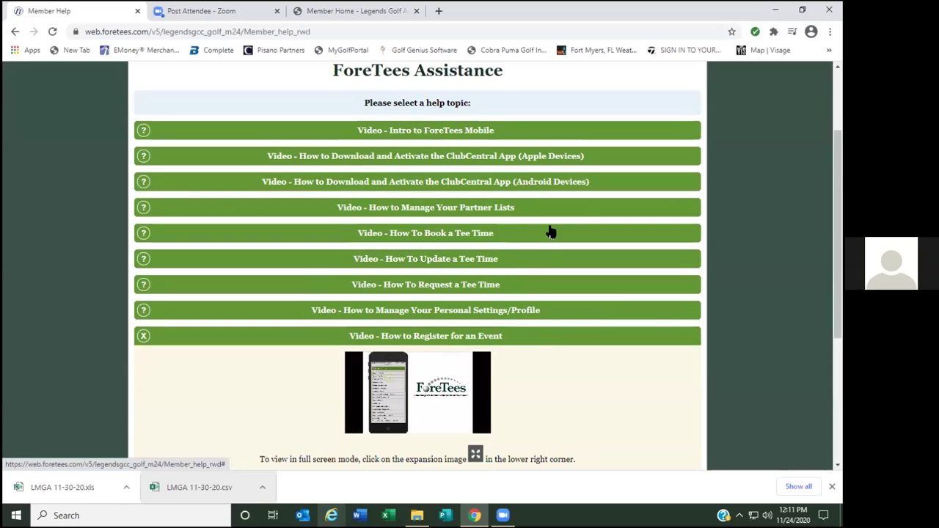
scroll(550, 230, up, 3)
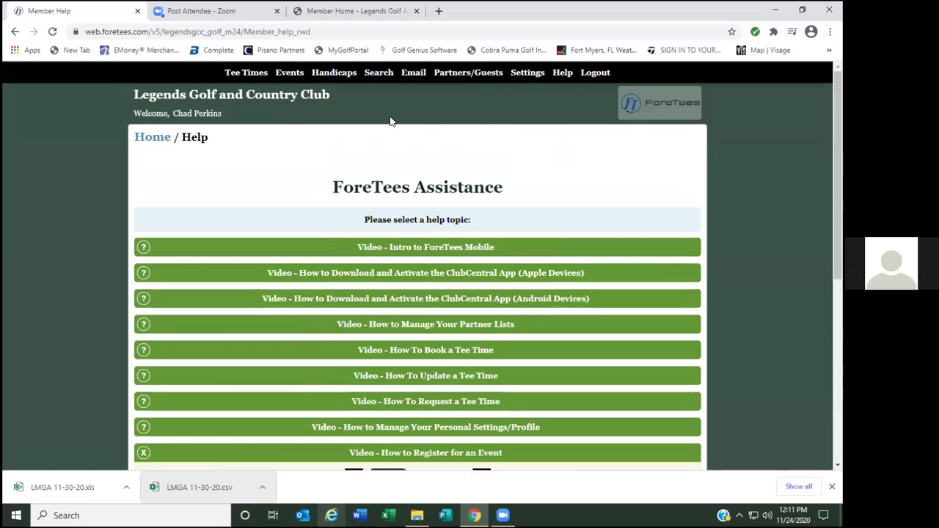
click(189, 97)
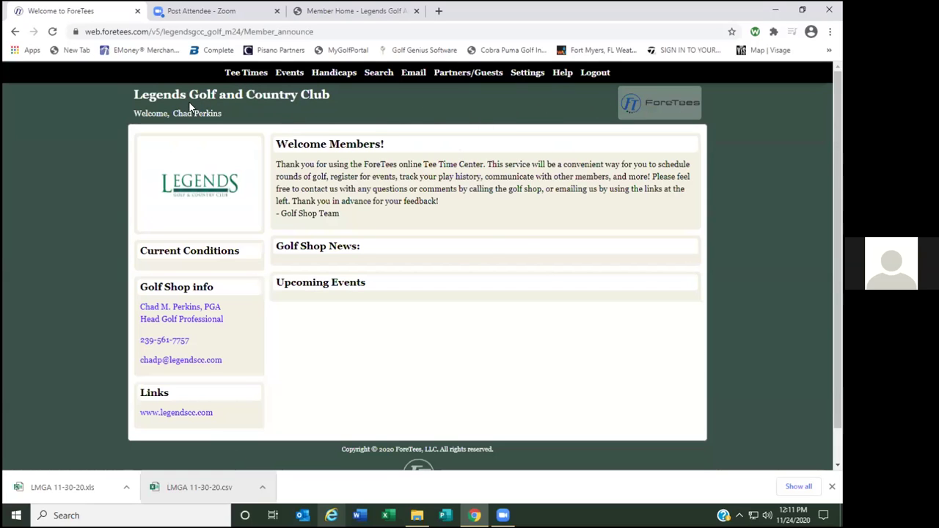